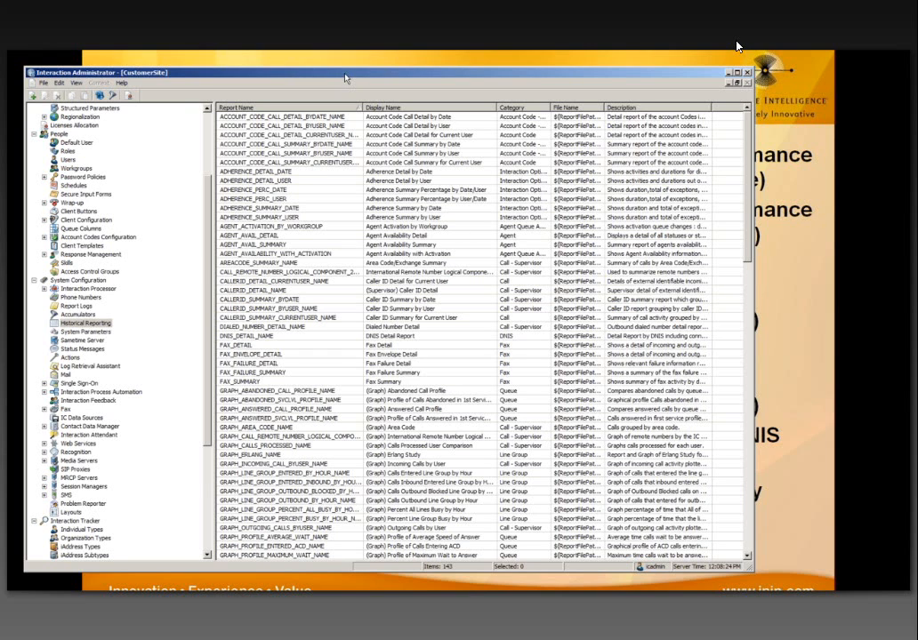
# Step: Sort the historical reports list by Display Name in ascending order
pyautogui.moveTo(345, 78); pyautogui.dragTo(372, 67)
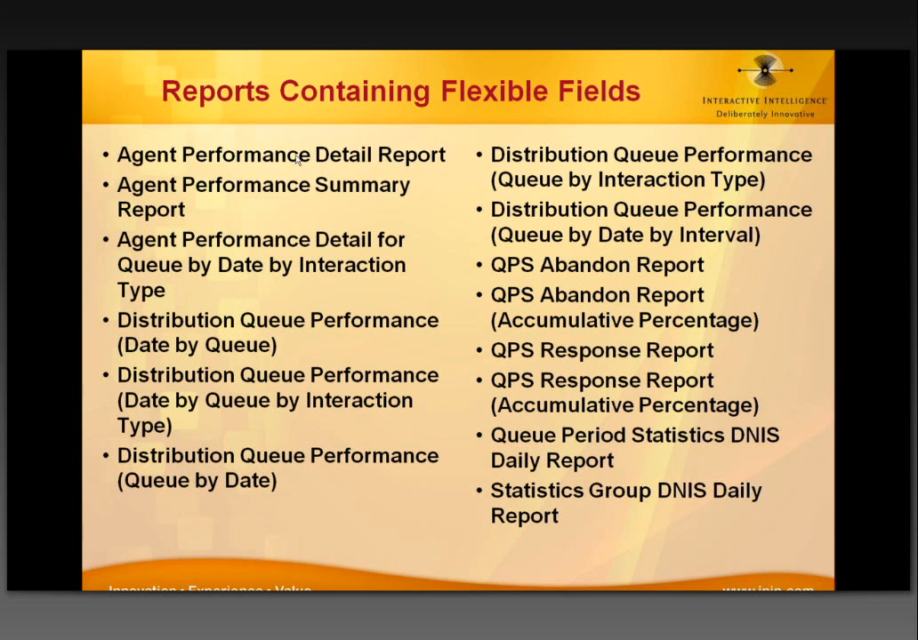
pyautogui.hotkey('alt', 'Tab')
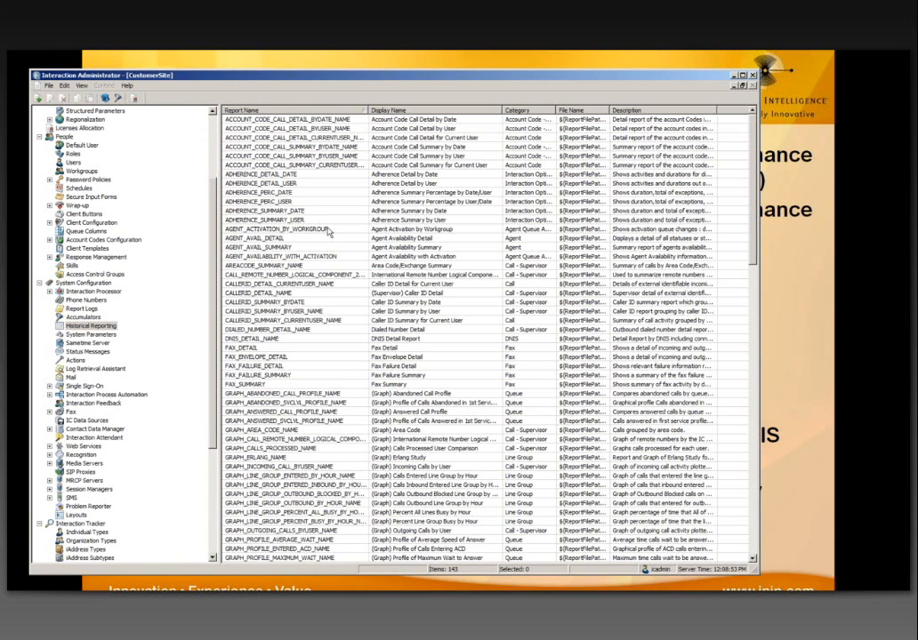
pyautogui.click(389, 111)
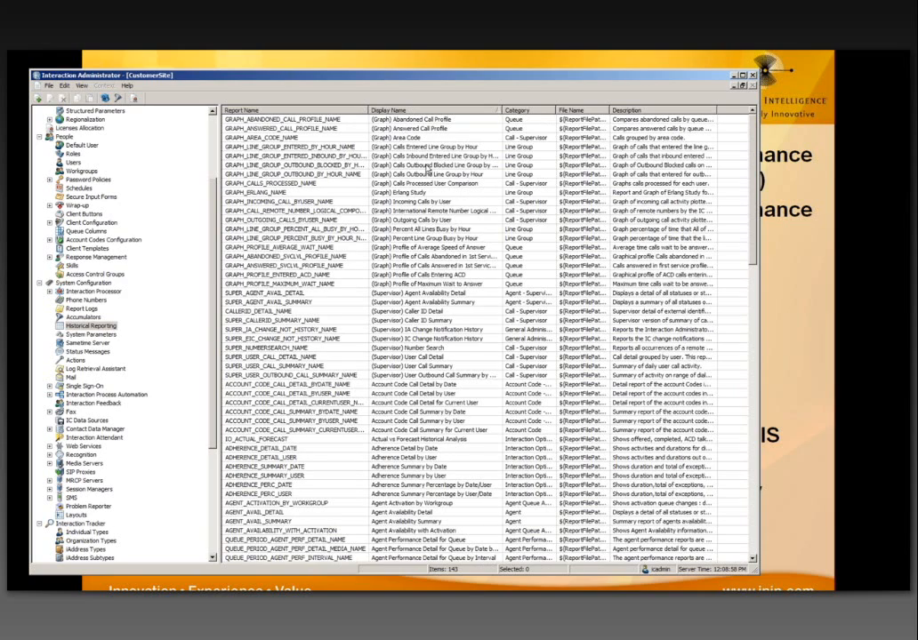
pyautogui.scroll(-1, 427, 168)
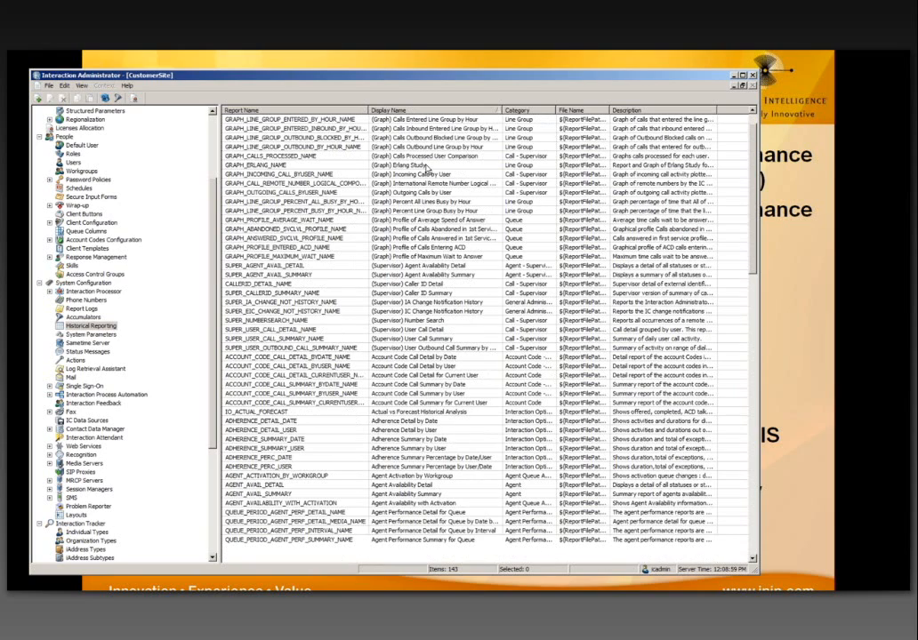
pyautogui.click(401, 110)
pyautogui.click(401, 113)
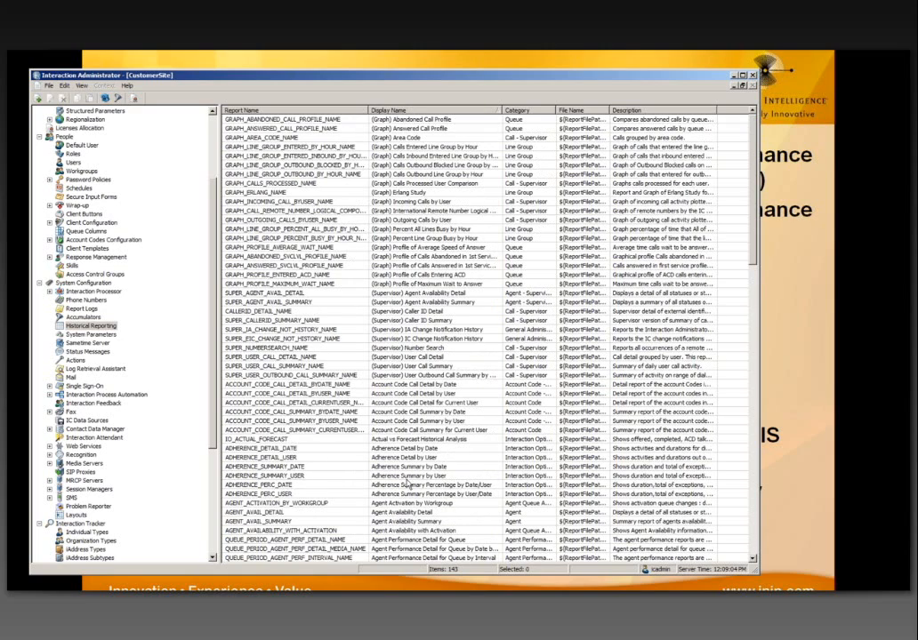
# Step: Scroll the sorted list and select the Agent Performance Detail for Queue report
pyautogui.click(408, 475)
pyautogui.scroll(-1, 408, 485)
pyautogui.scroll(-1, 407, 484)
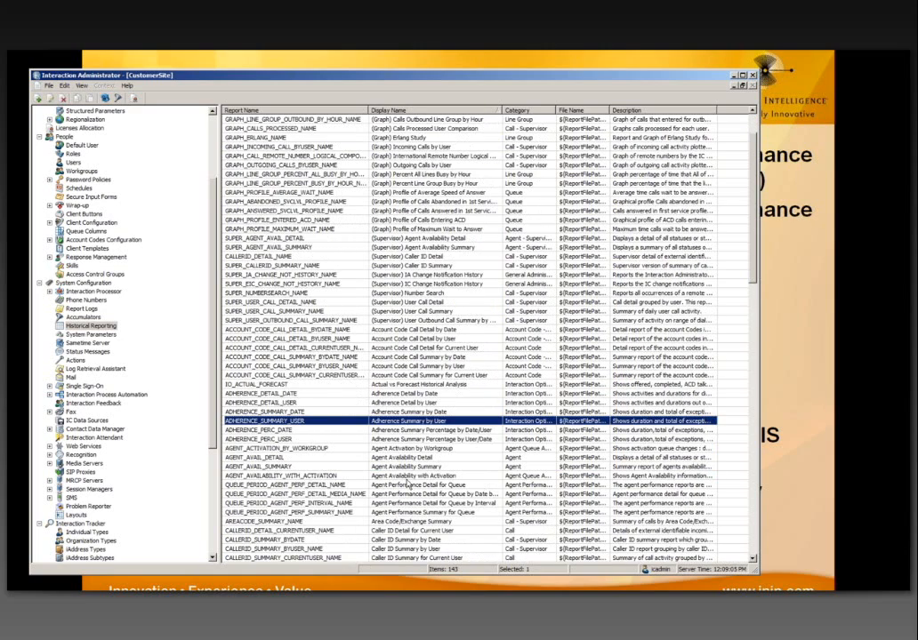
pyautogui.click(408, 457)
pyautogui.scroll(-2, 413, 445)
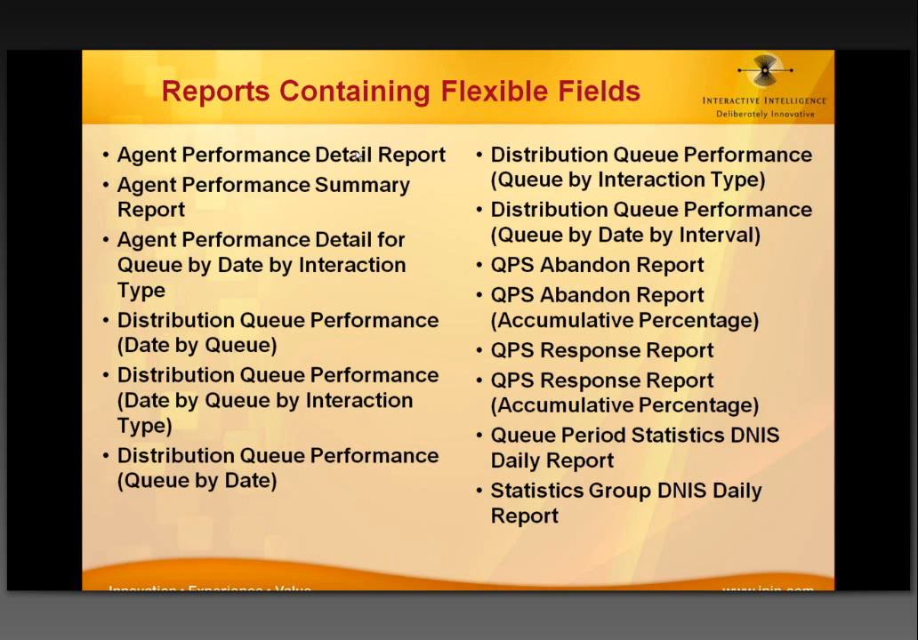
pyautogui.hotkey('alt', 'Tab')
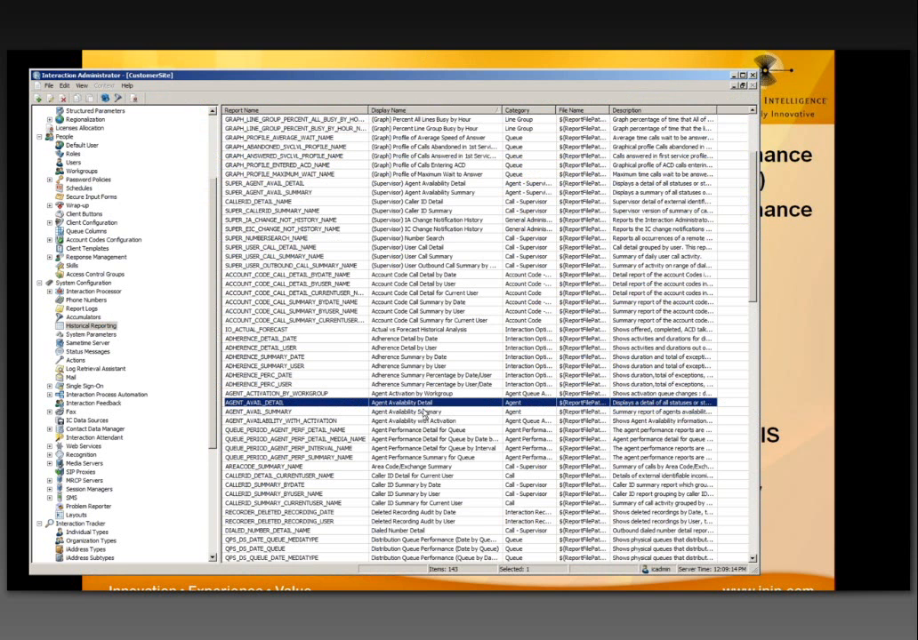
pyautogui.click(425, 429)
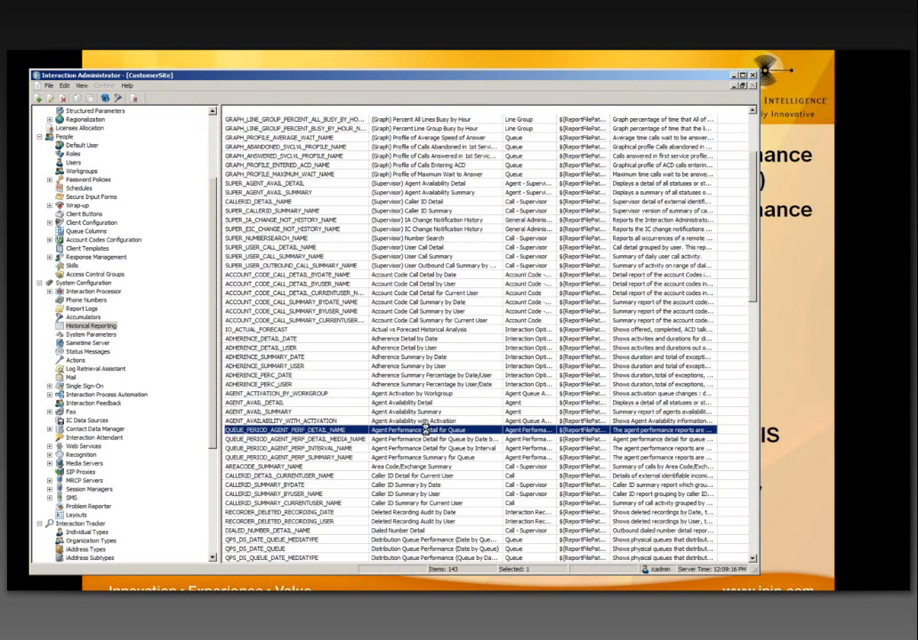
# Step: Open the Agent Performance Detail for Queue configuration, keeping IC Report as the report type
pyautogui.doubleClick(425, 430)
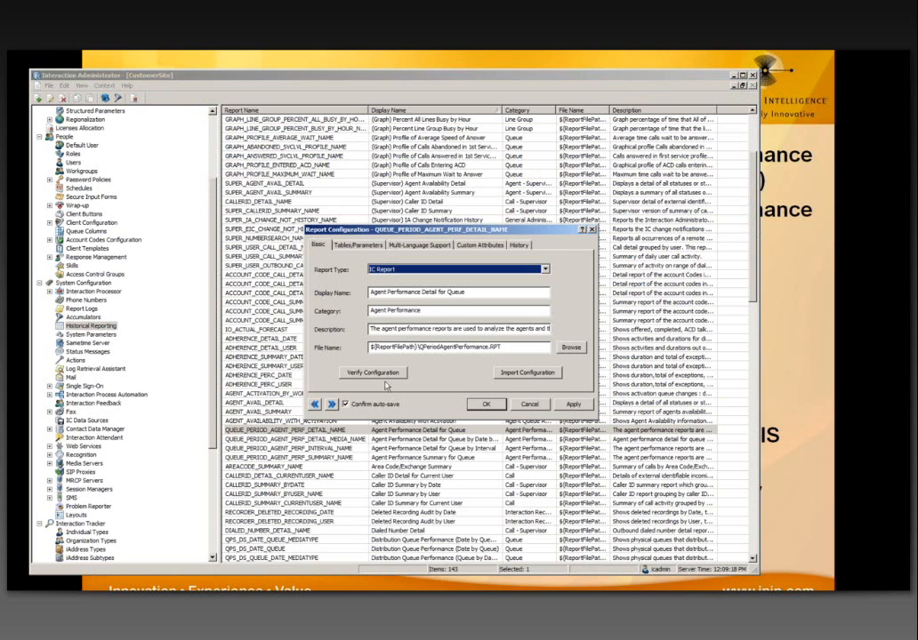
pyautogui.moveTo(402, 230); pyautogui.dragTo(402, 235)
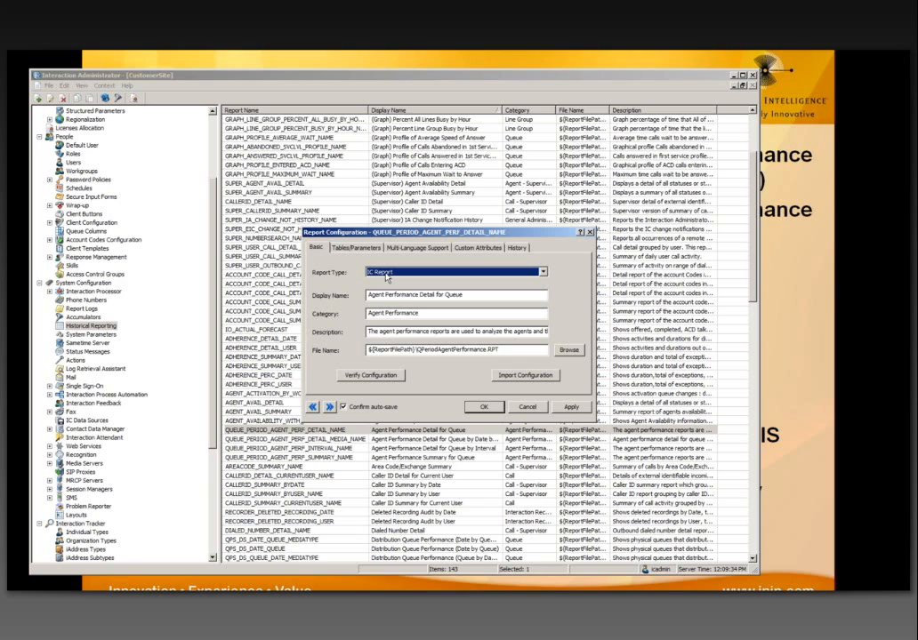
pyautogui.click(386, 276)
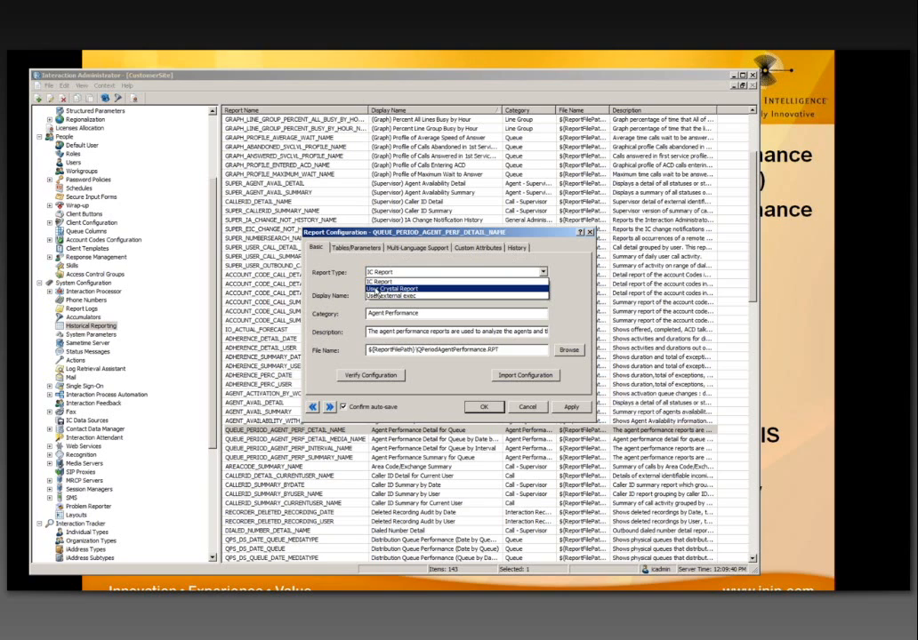
pyautogui.click(347, 289)
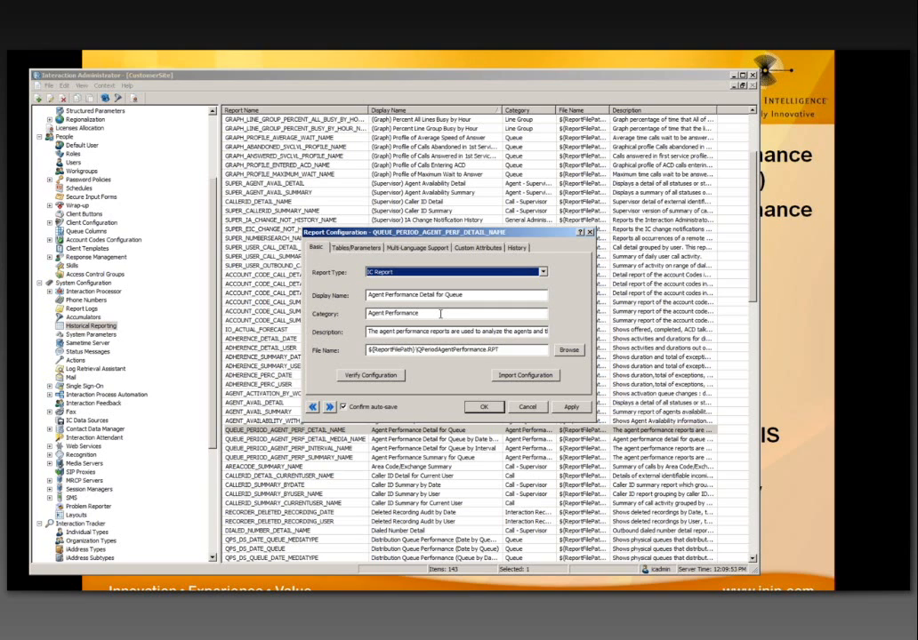
pyautogui.click(508, 349)
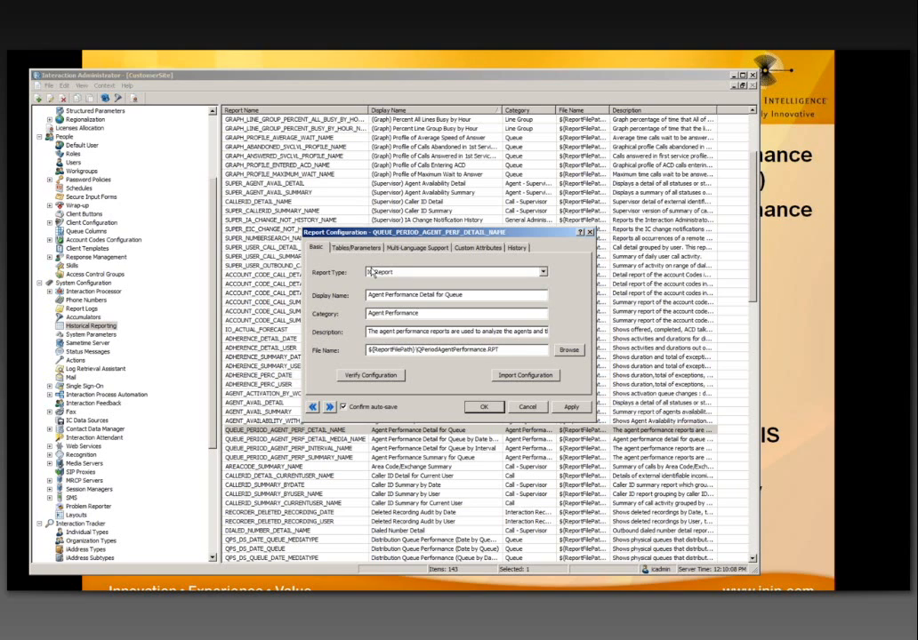
# Step: Under the Interval Agent Queue Statistics table, open the FlexColumn1Select parameter for editing
pyautogui.click(350, 250)
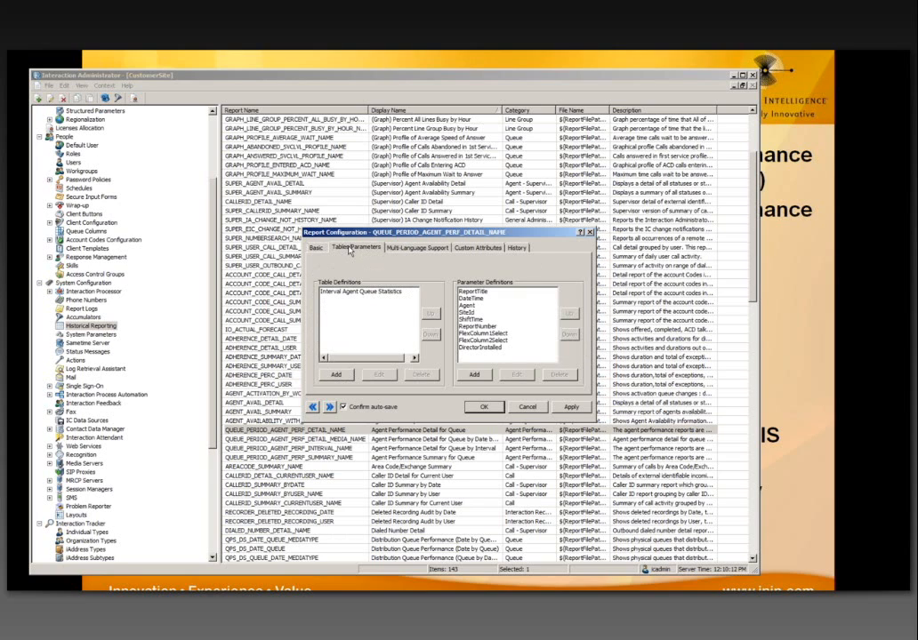
pyautogui.click(362, 297)
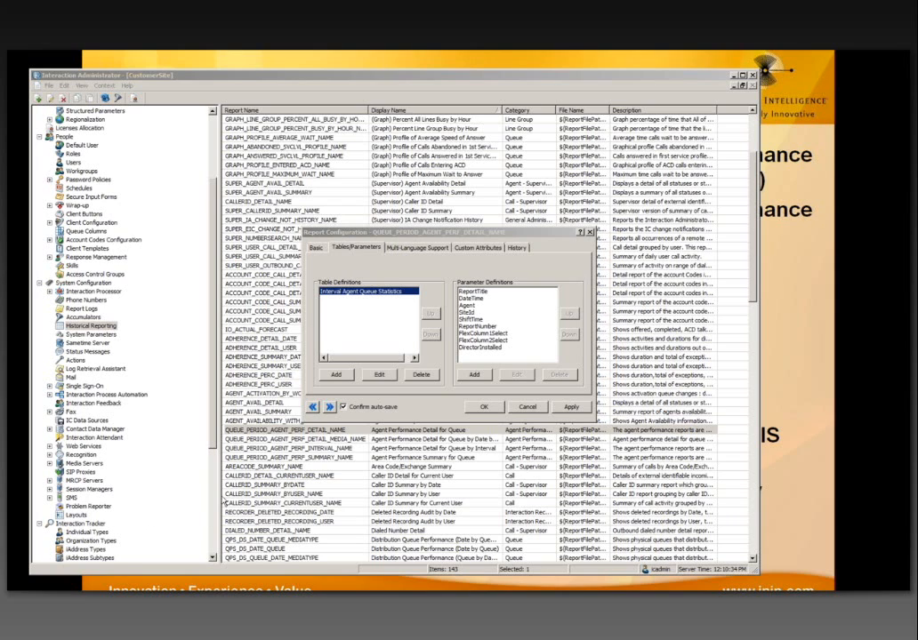
pyautogui.click(467, 318)
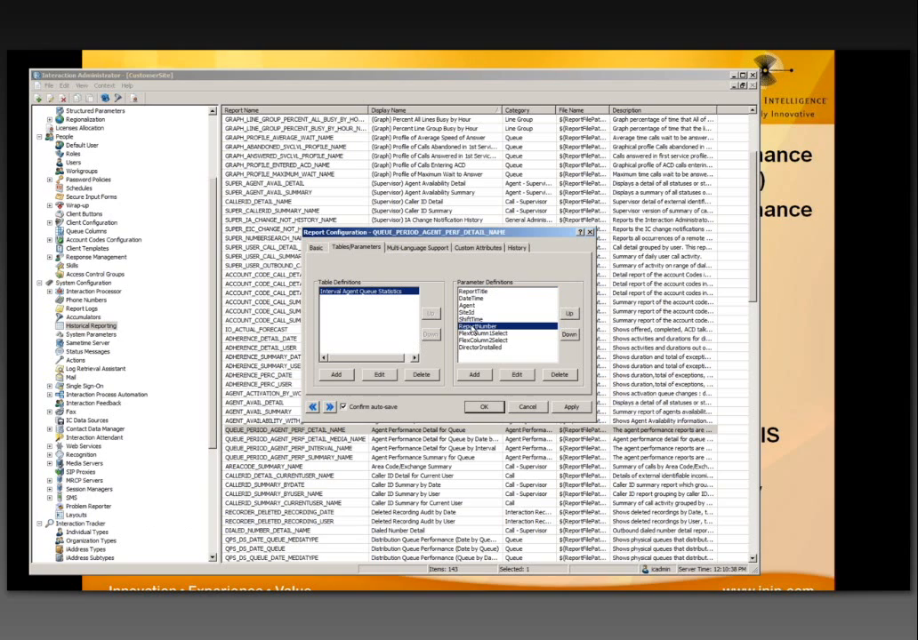
pyautogui.click(468, 327)
pyautogui.click(485, 335)
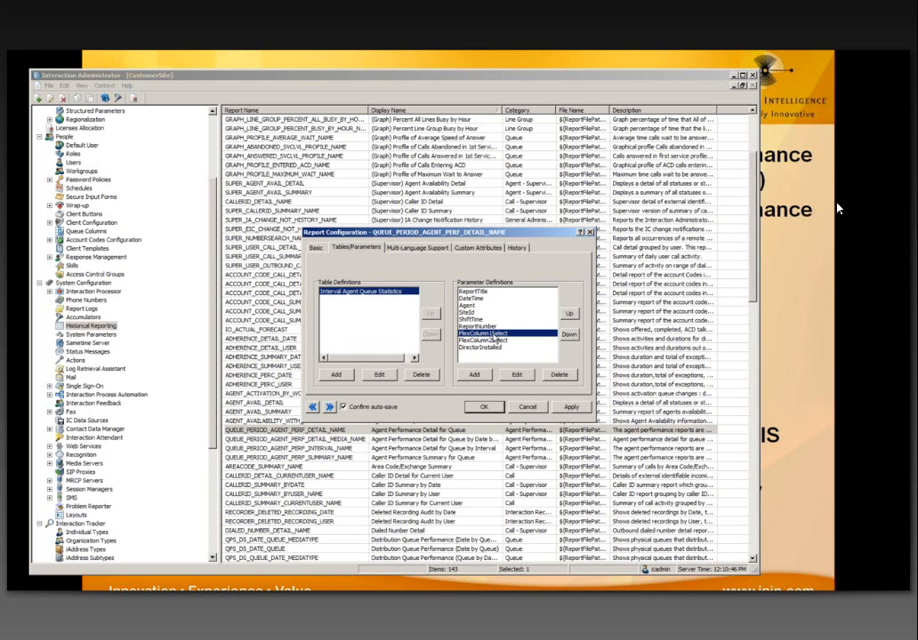
pyautogui.click(516, 374)
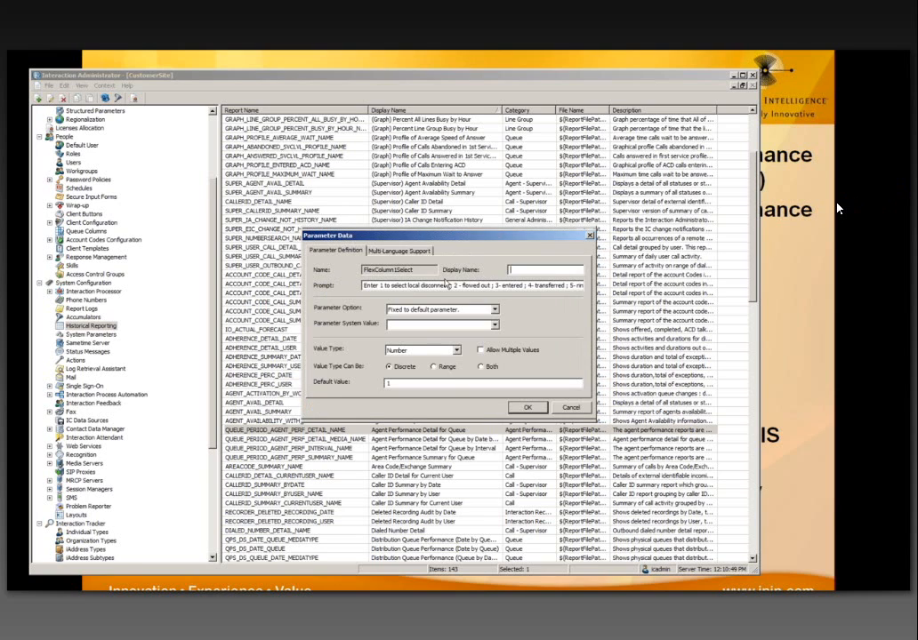
pyautogui.moveTo(341, 237)
pyautogui.mouseDown()
pyautogui.moveTo(301, 214)
pyautogui.moveTo(229, 206)
pyautogui.mouseUp()
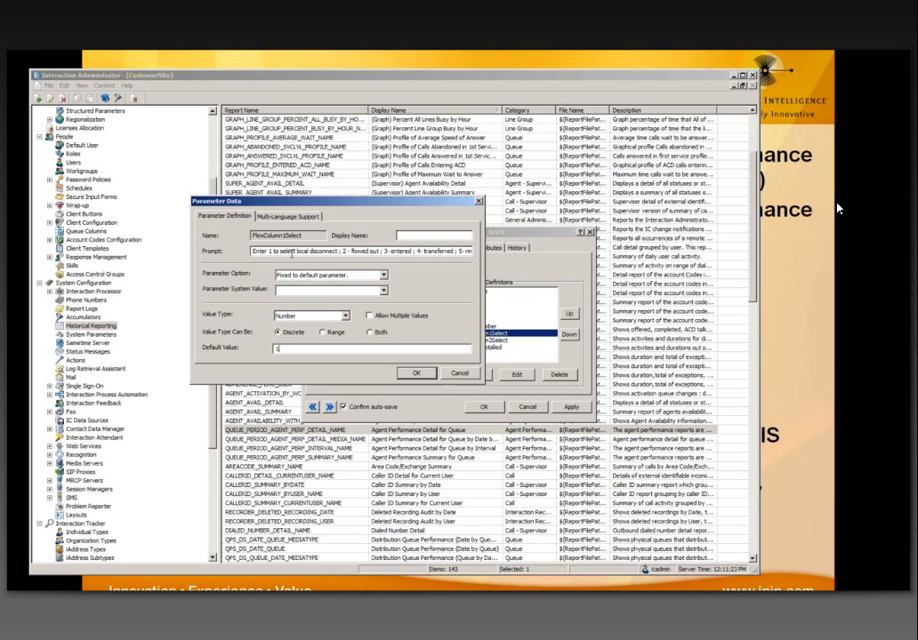
pyautogui.moveTo(296, 252); pyautogui.dragTo(337, 253)
pyautogui.click(460, 251)
pyautogui.press('Right')
pyautogui.press('Right')
pyautogui.press('Right')
pyautogui.press('Right')
pyautogui.press('Right')
pyautogui.press('Right')
pyautogui.press('Right')
pyautogui.press('Right')
pyautogui.press('Right')
pyautogui.press('Right')
pyautogui.press('Right')
pyautogui.press('Right')
pyautogui.press('Right')
pyautogui.press('Right')
pyautogui.press('Right')
pyautogui.press('Right')
pyautogui.press('Right')
pyautogui.press('Right')
pyautogui.press('Right')
pyautogui.press('Right')
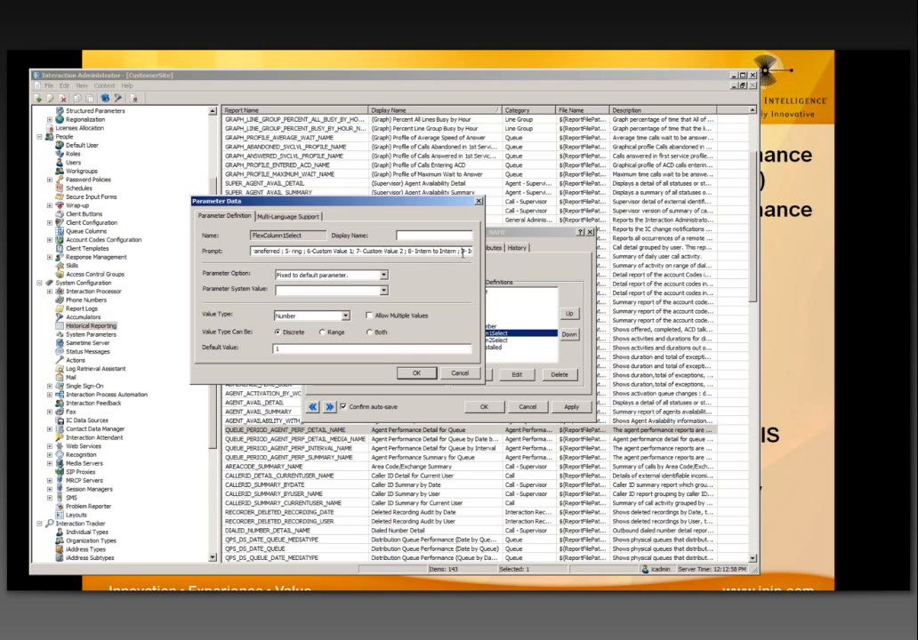
# Step: Append '10 - Supervisor Requests' to the FlexColumn1Select prompt and set its default to 10
pyautogui.click(462, 251)
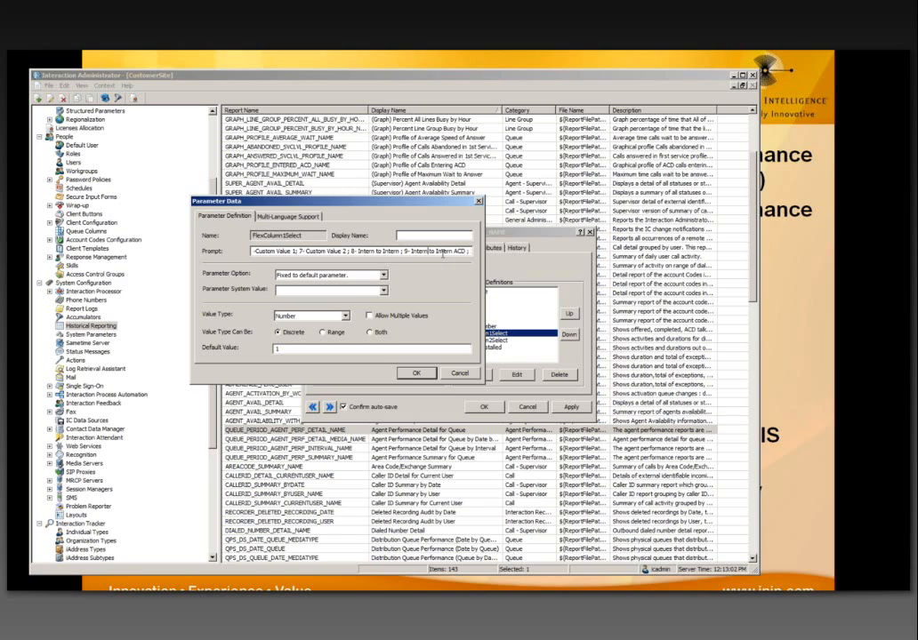
pyautogui.hotkey('ctrl', 'v')
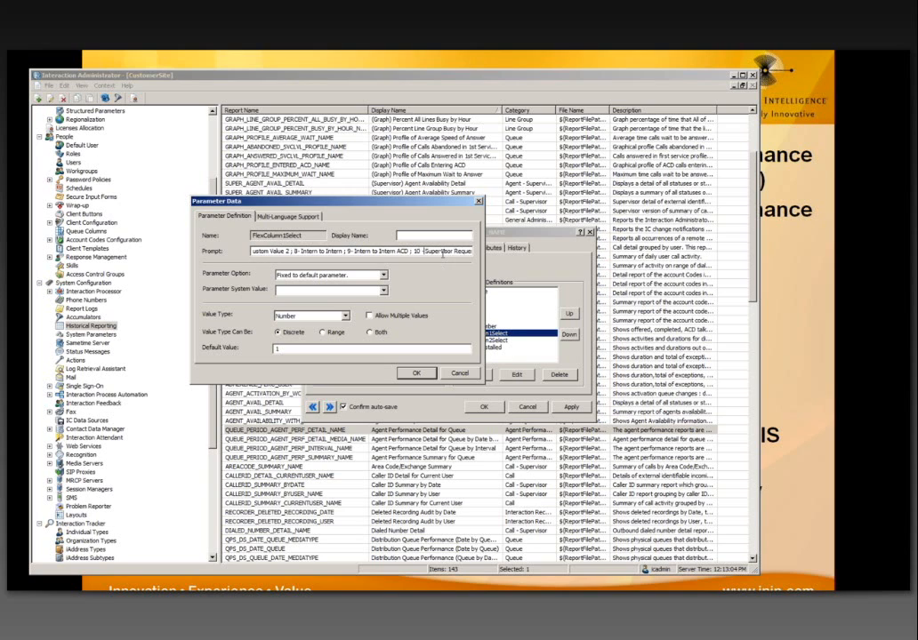
pyautogui.press('End')
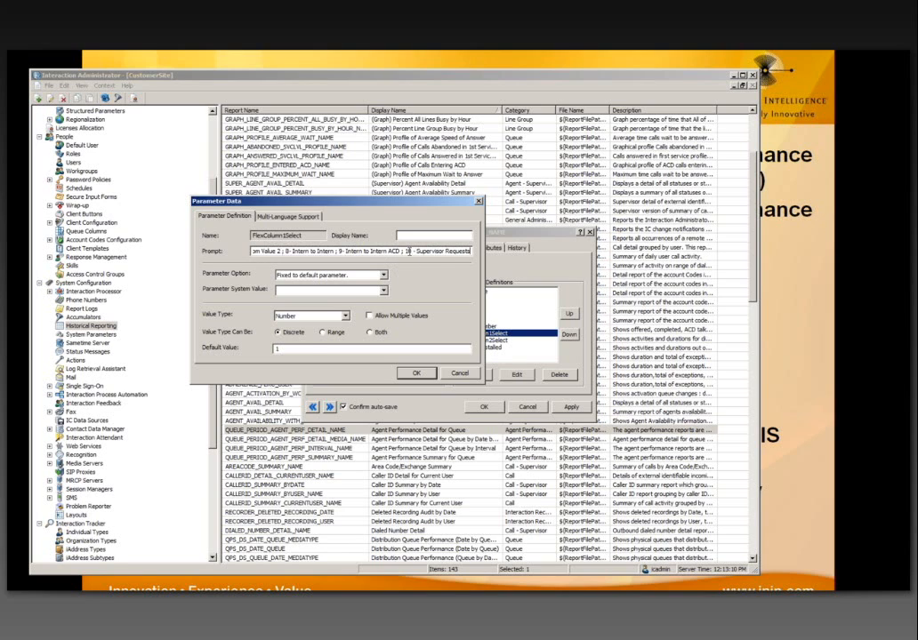
pyautogui.click(298, 350)
pyautogui.write('0')
# Step: Save the FlexColumn1Select change to the report, accepting the configuration verification
pyautogui.click(417, 374)
pyautogui.click(544, 409)
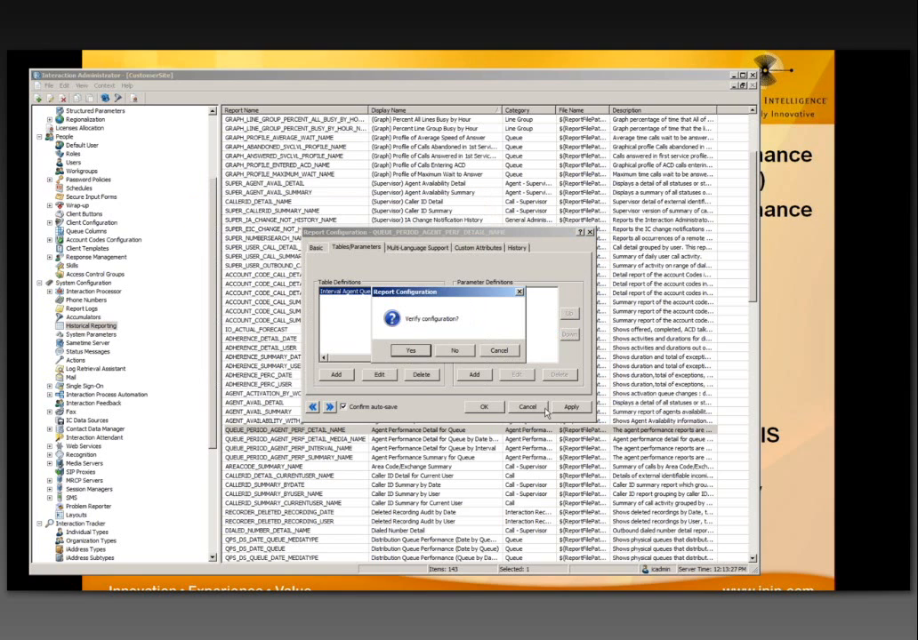
pyautogui.click(410, 350)
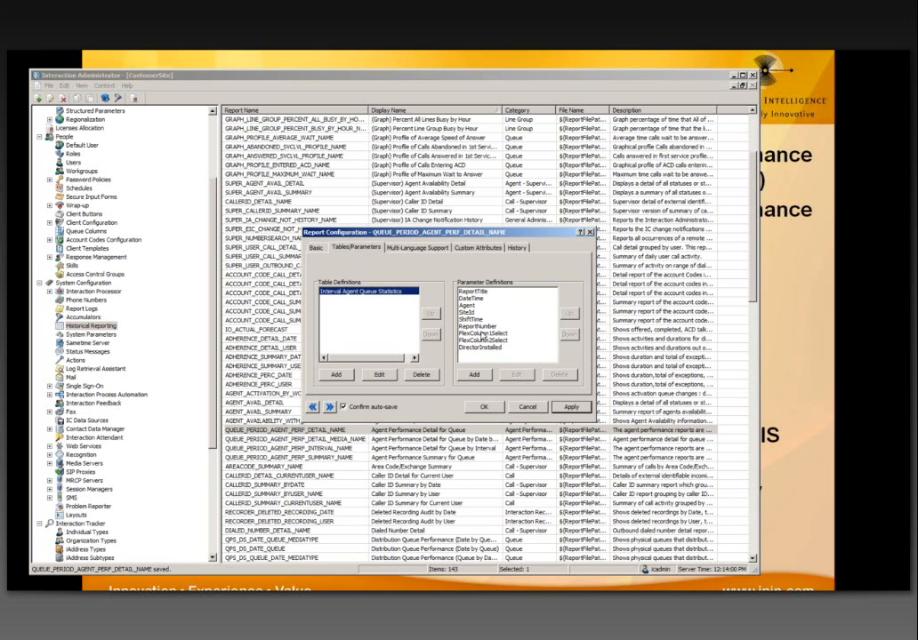
# Step: Change FlexColumn1Select's default value back to 1 and save the report configuration
pyautogui.doubleClick(481, 335)
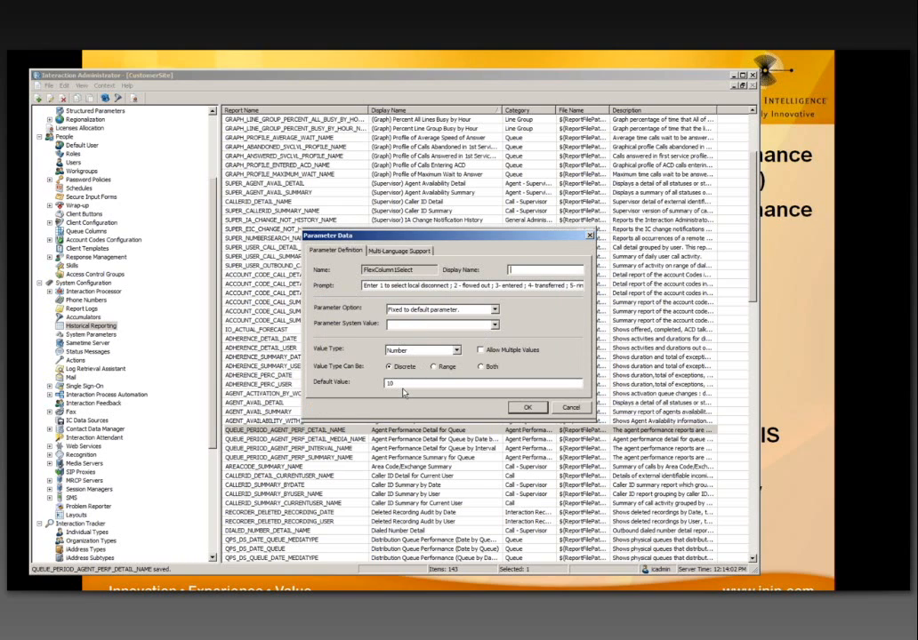
pyautogui.doubleClick(401, 385)
pyautogui.write('1')
pyautogui.click(524, 408)
pyautogui.click(416, 351)
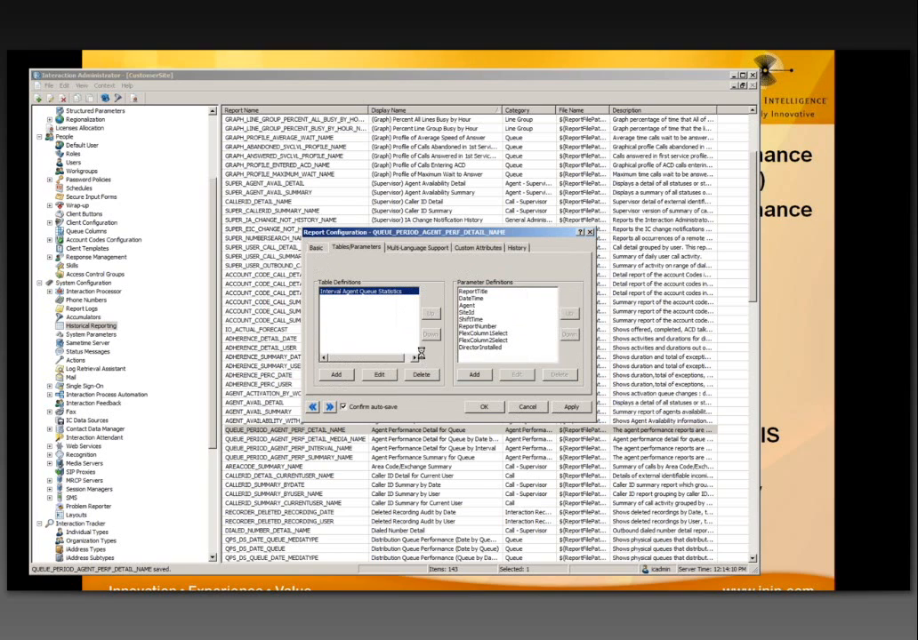
pyautogui.click(486, 407)
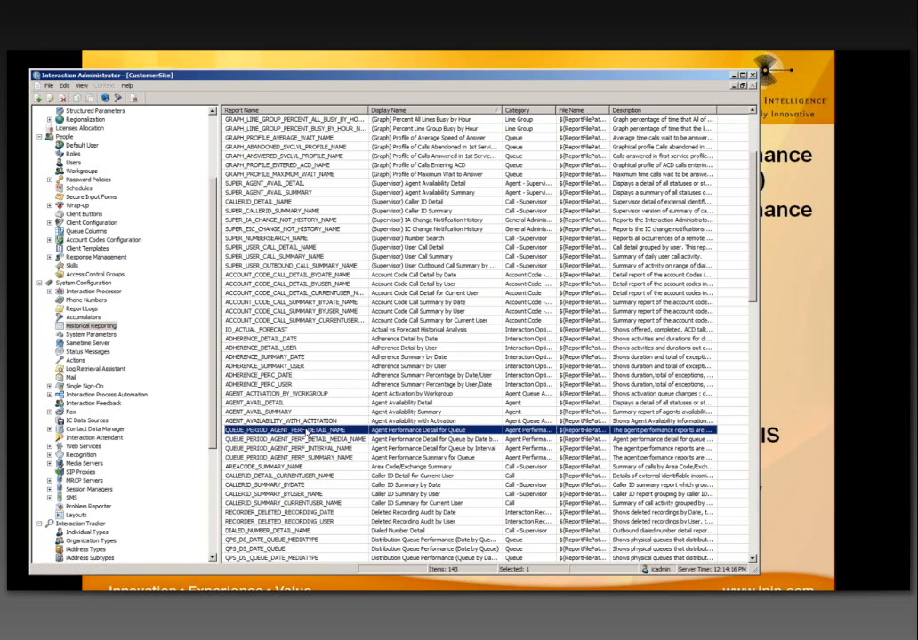
# Step: Copy the QUEUE_PERIOD_AGENT_PERF_DETAIL_NAME report and paste it as a new report
pyautogui.rightClick(307, 433)
pyautogui.click(299, 435)
pyautogui.click(64, 85)
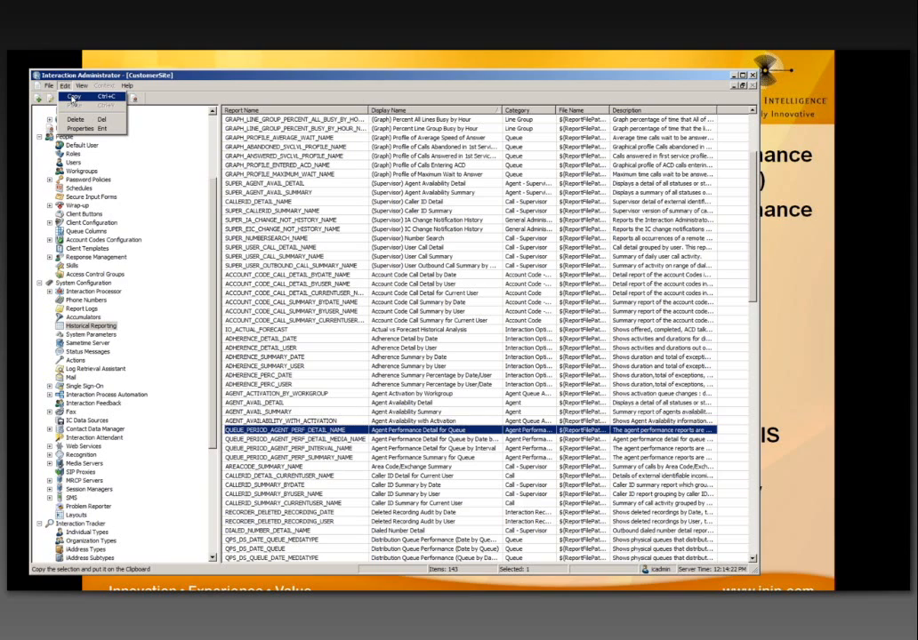
pyautogui.click(72, 100)
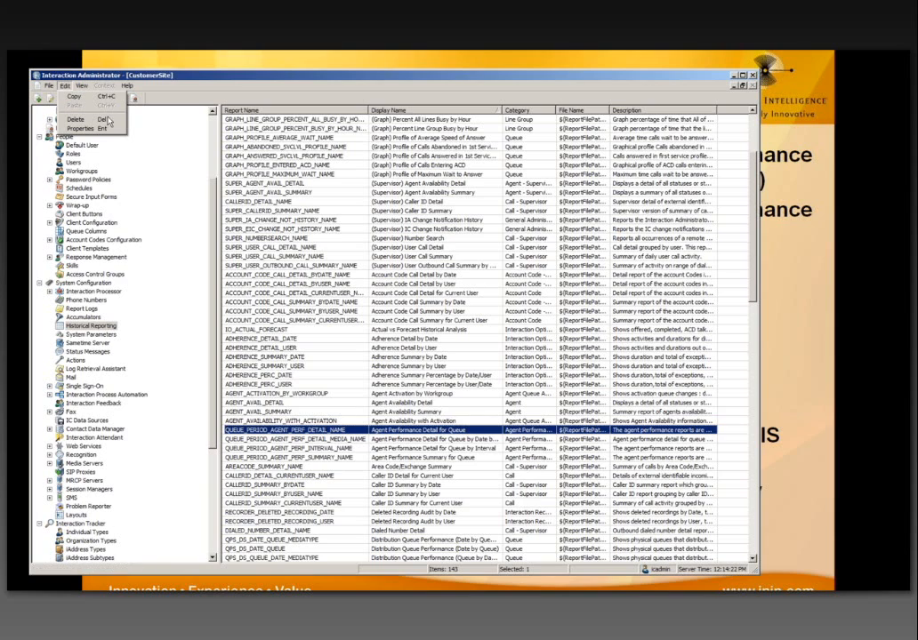
pyautogui.rightClick(328, 435)
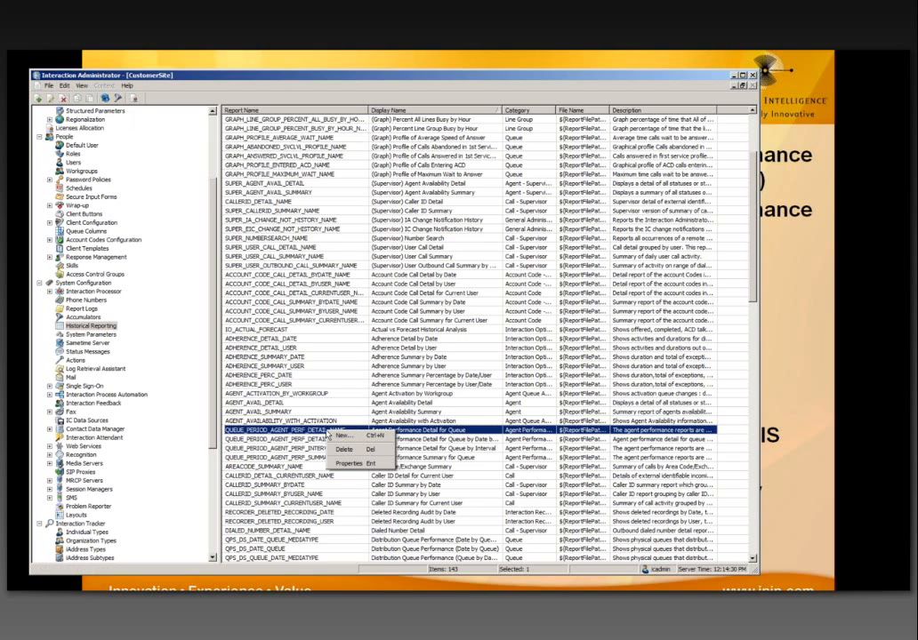
pyautogui.click(302, 430)
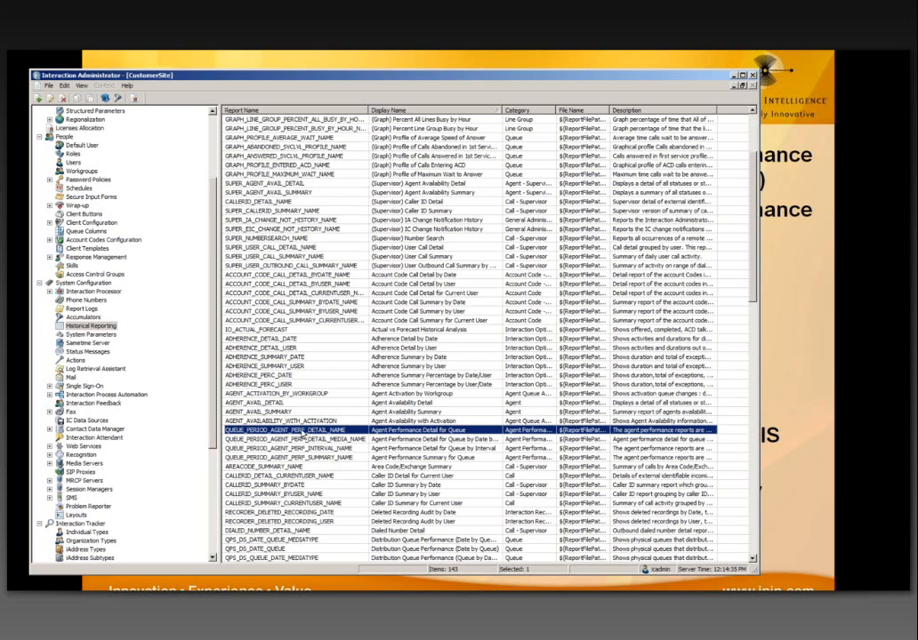
pyautogui.click(64, 86)
pyautogui.moveTo(64, 85)
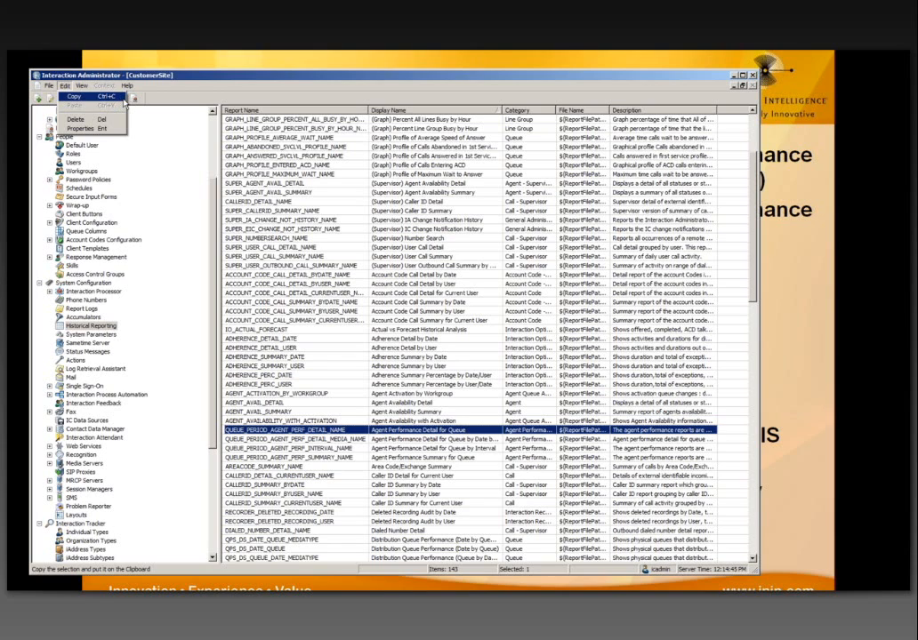
pyautogui.click(288, 434)
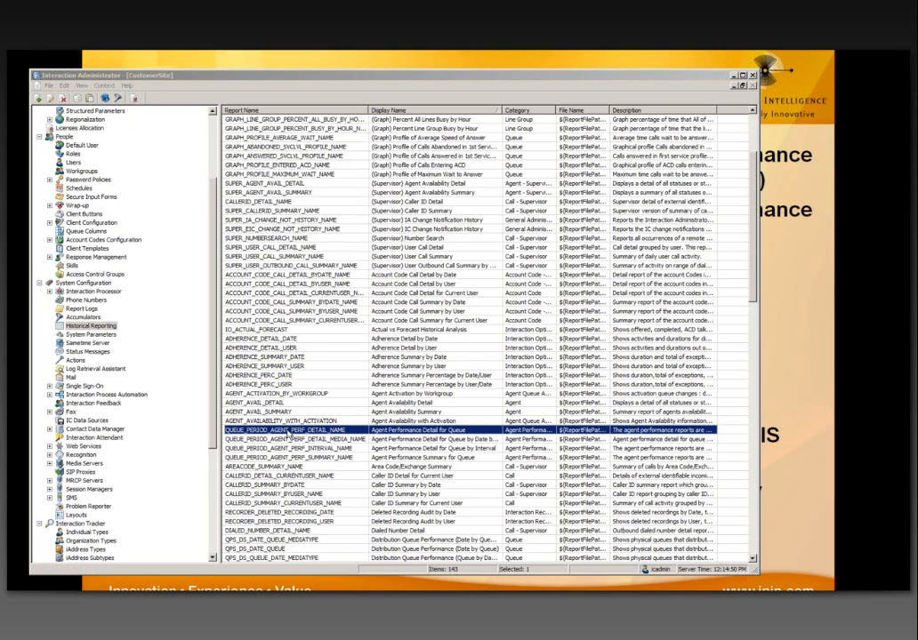
pyautogui.hotkey('ctrl', 'v')
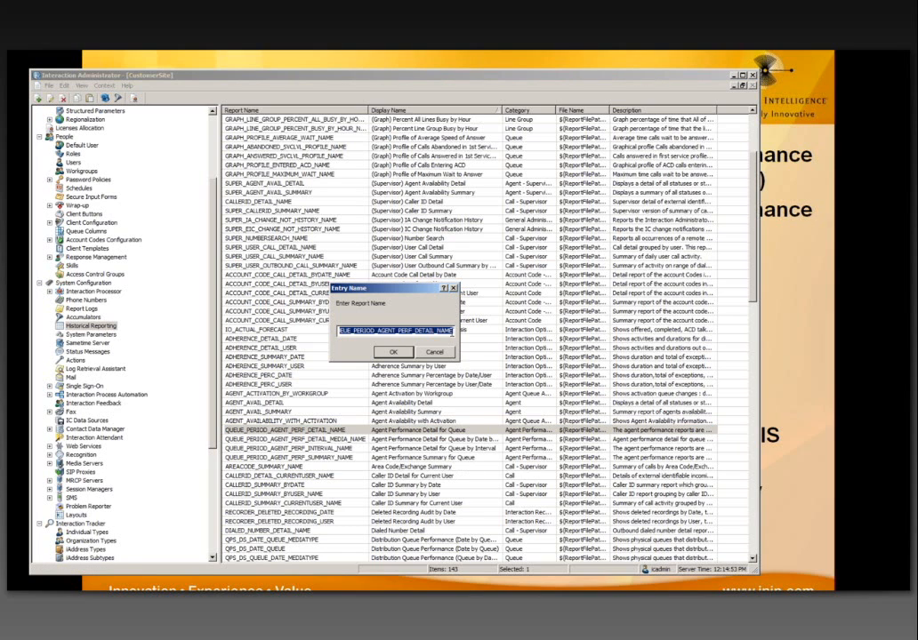
# Step: Name the pasted copy QUEUE_PERIOD_AGENT_PERF_DETAIL_NAME2
pyautogui.click(449, 331)
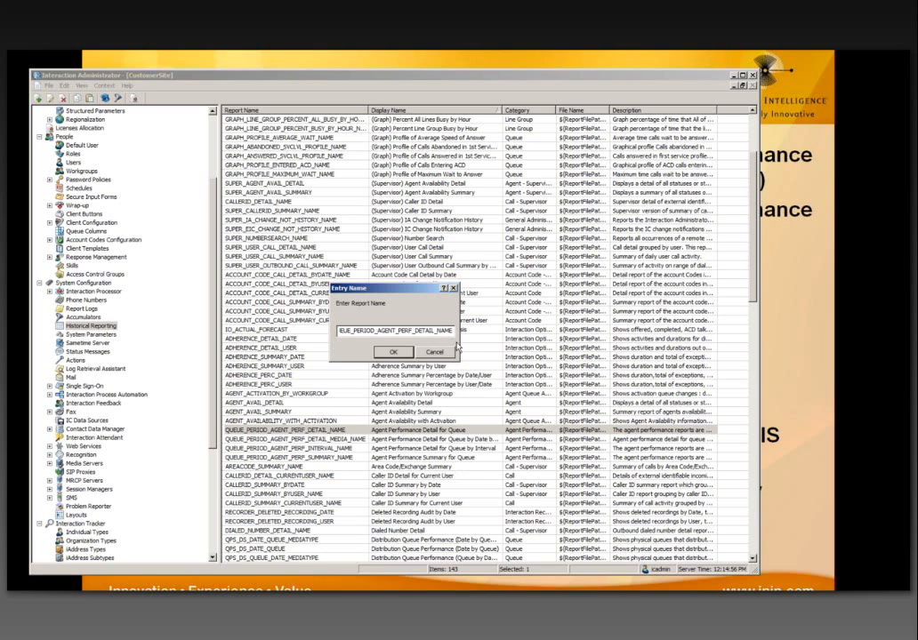
pyautogui.write('2')
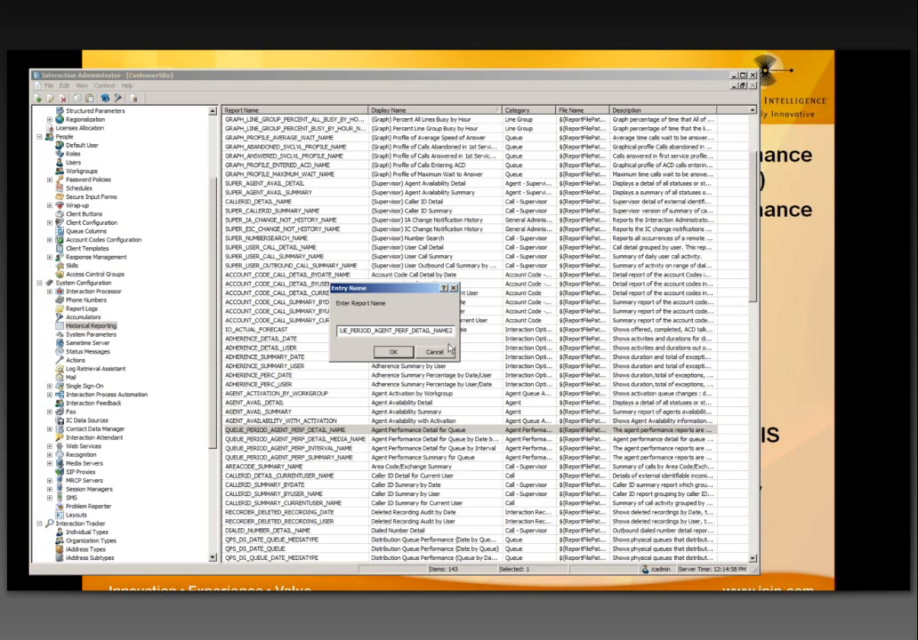
pyautogui.click(392, 352)
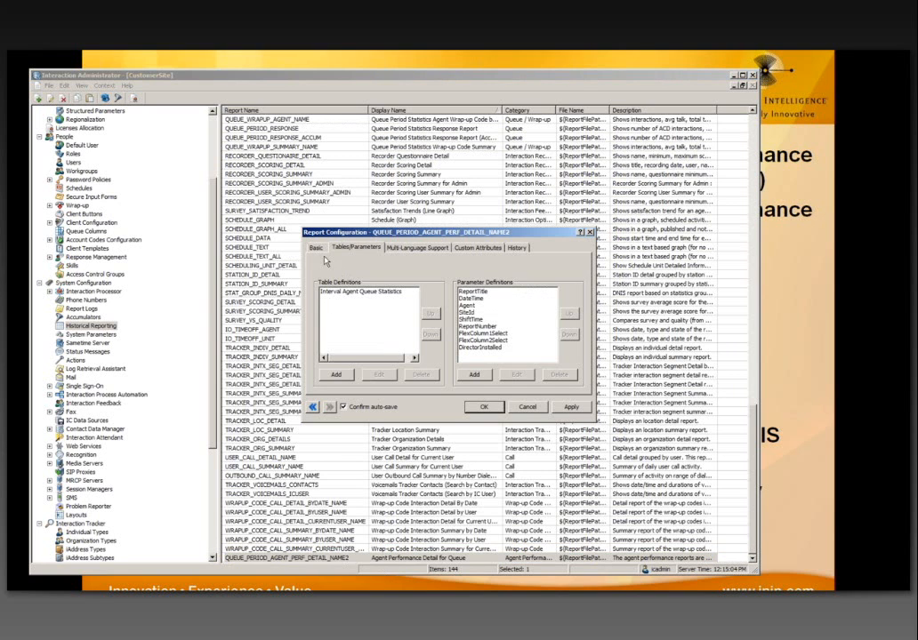
# Step: On the NAME2 copy, set FlexColumn1Select's default to 10, matching the prompt's Supervisor Requests option
pyautogui.click(316, 248)
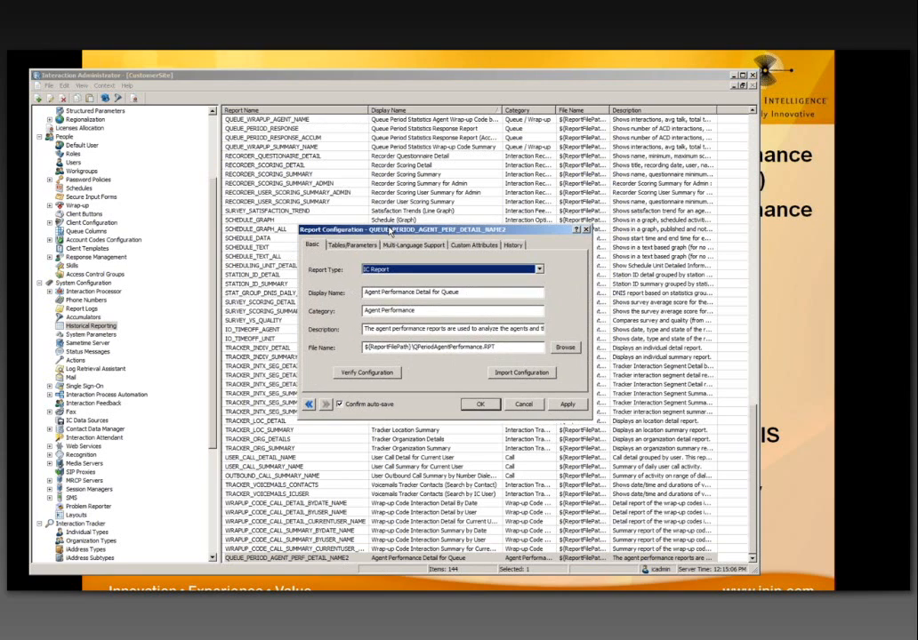
pyautogui.moveTo(394, 233); pyautogui.dragTo(374, 205)
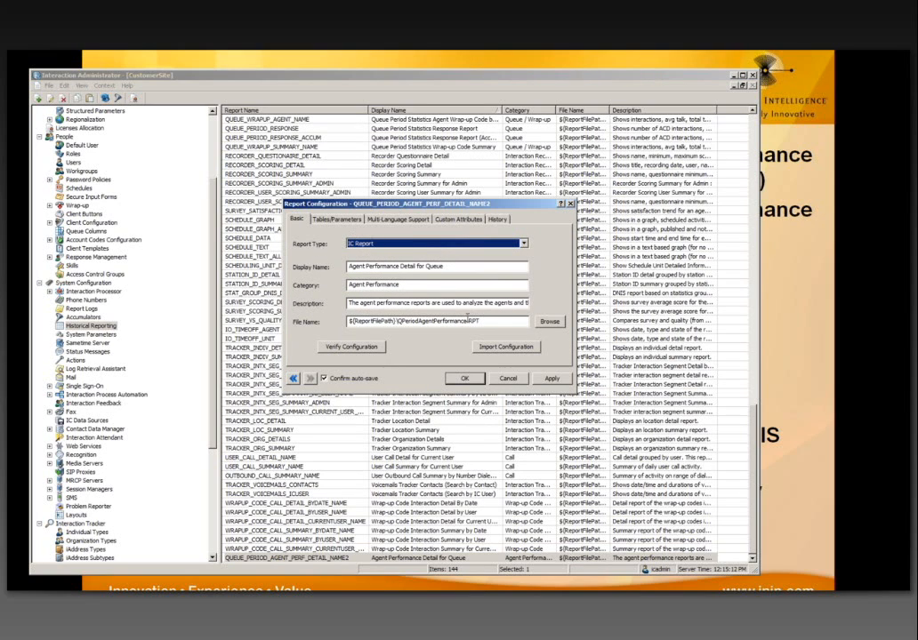
pyautogui.click(345, 223)
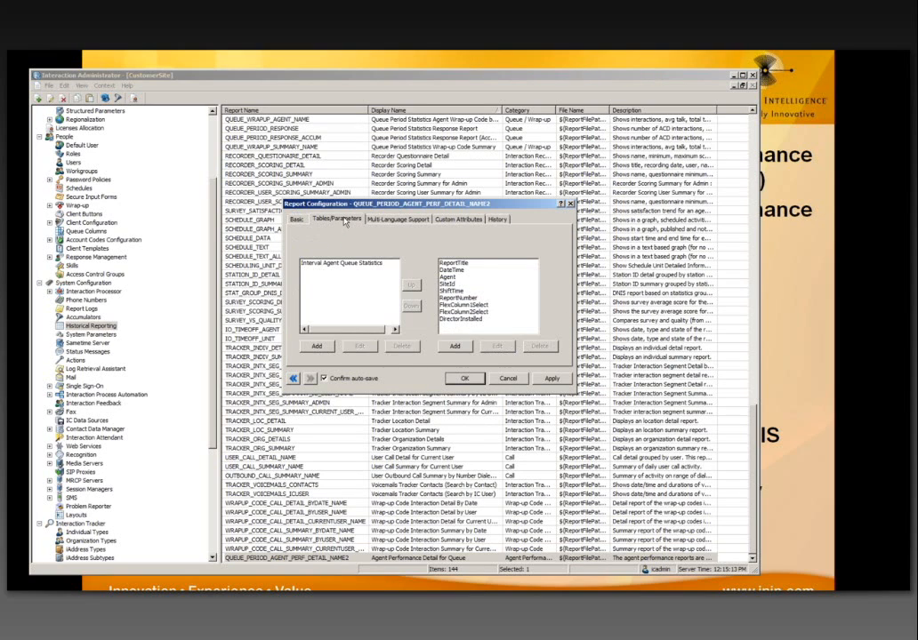
pyautogui.click(336, 264)
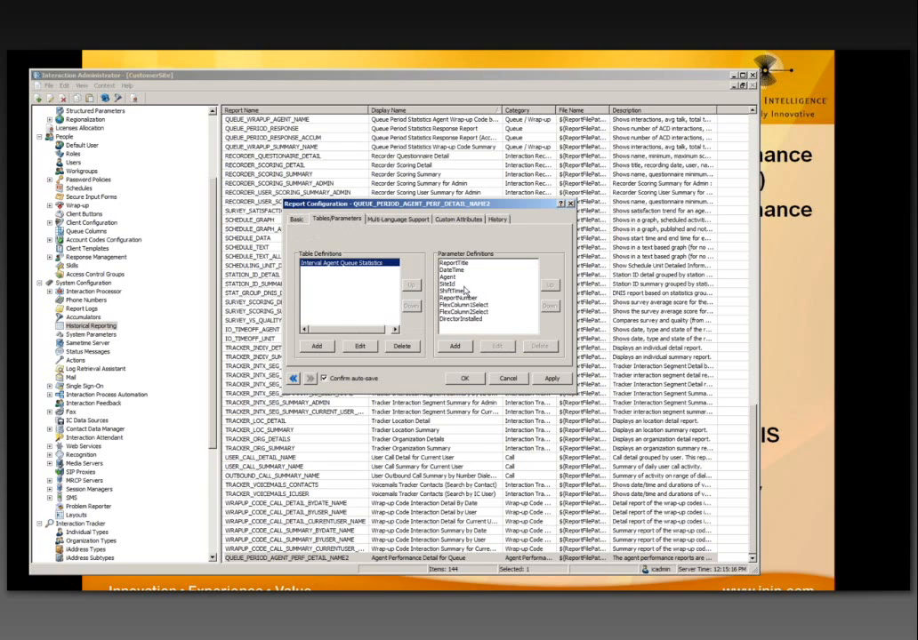
pyautogui.doubleClick(464, 306)
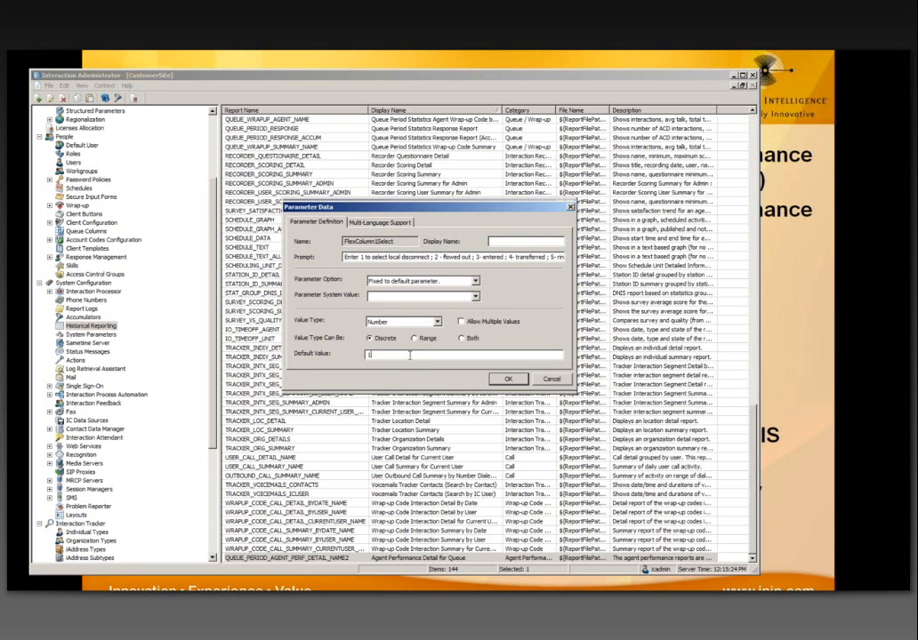
pyautogui.write('0')
pyautogui.click(506, 257)
pyautogui.press('End')
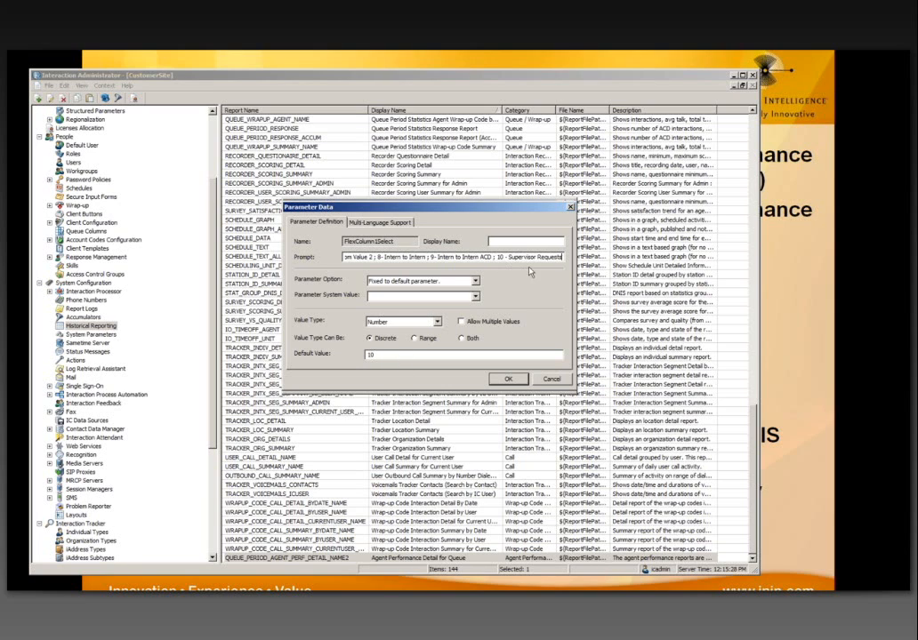
pyautogui.moveTo(508, 257); pyautogui.dragTo(562, 258)
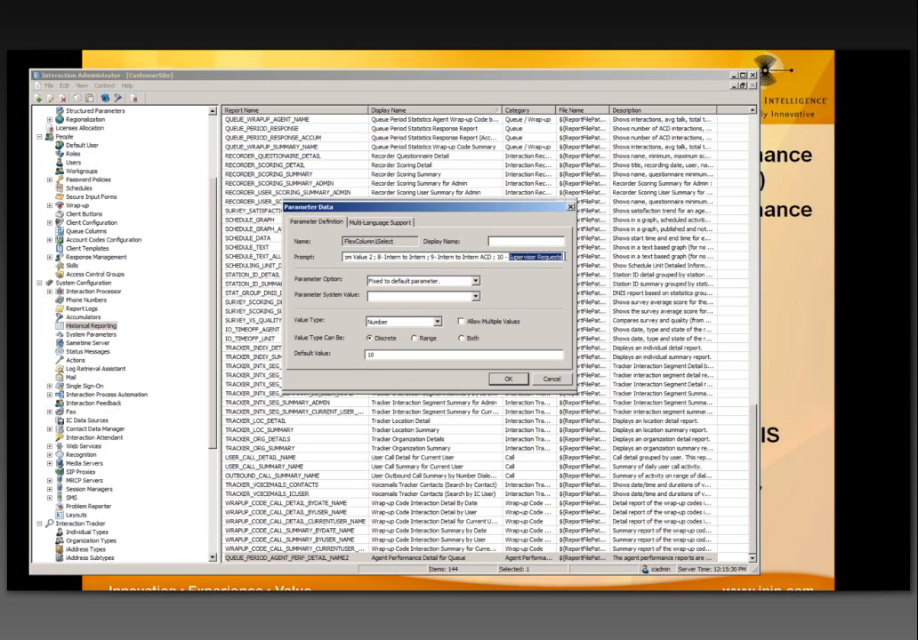
pyautogui.click(387, 355)
pyautogui.click(506, 379)
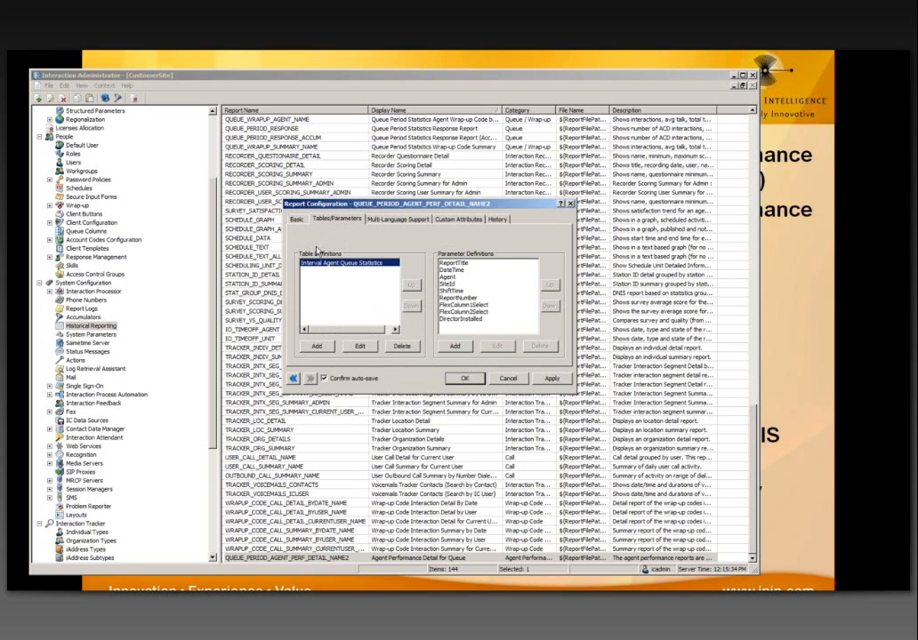
# Step: Append ' (with Supv Requests)' to the copy's Display Name and save the configuration
pyautogui.click(297, 220)
pyautogui.click(373, 267)
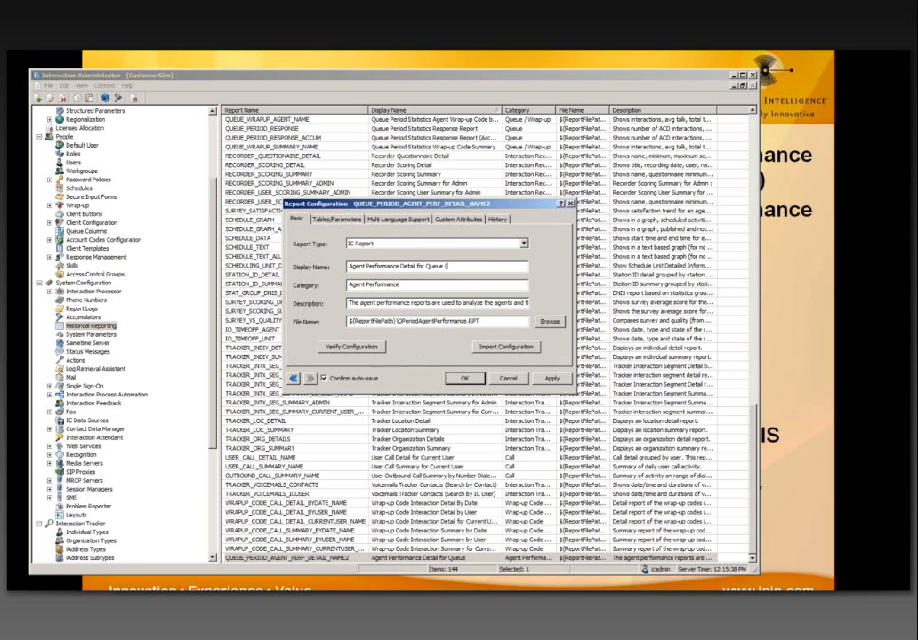
pyautogui.write('(with Supv Request)')
pyautogui.press('BackSpace')
pyautogui.write('s')
pyautogui.click(551, 377)
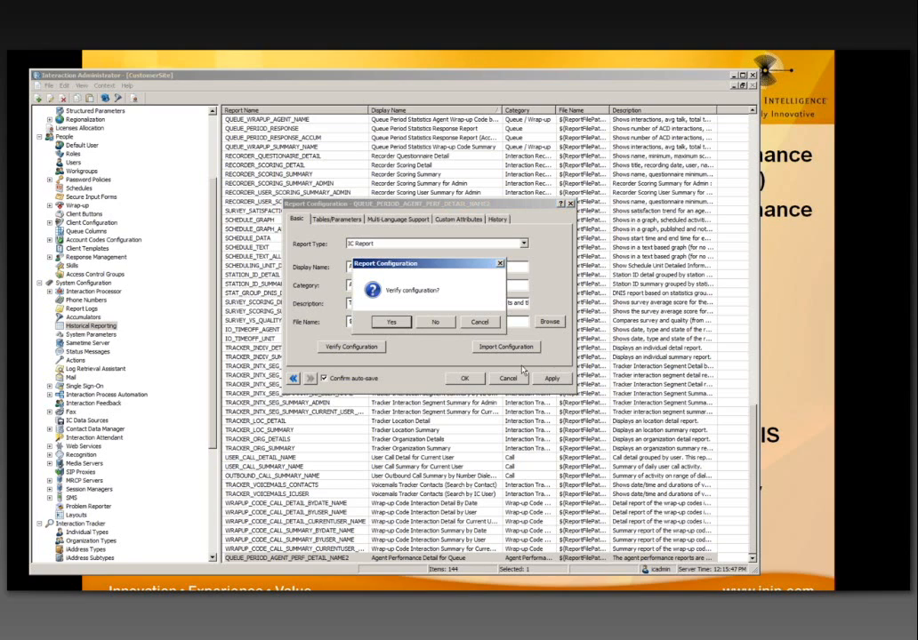
pyautogui.click(391, 322)
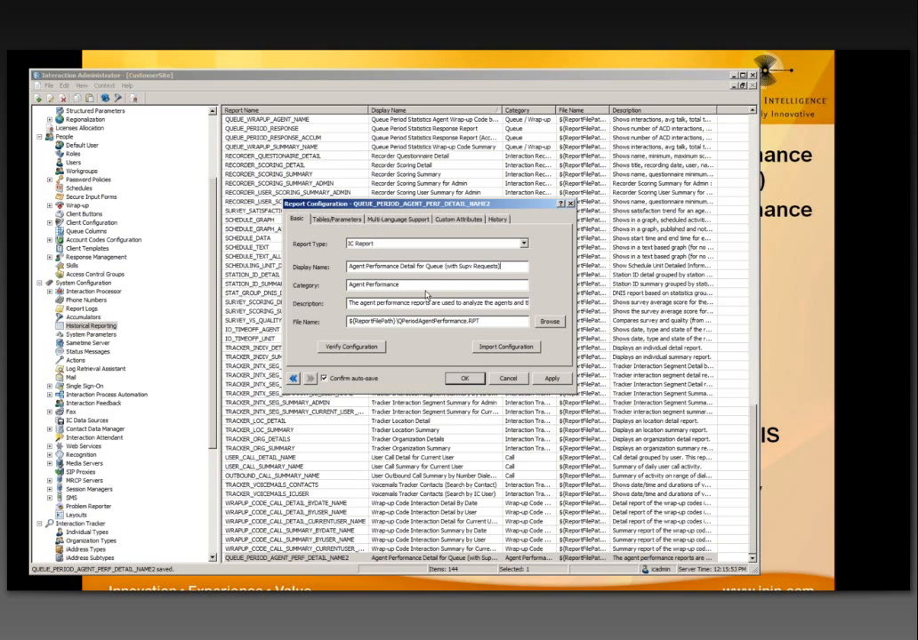
pyautogui.click(470, 380)
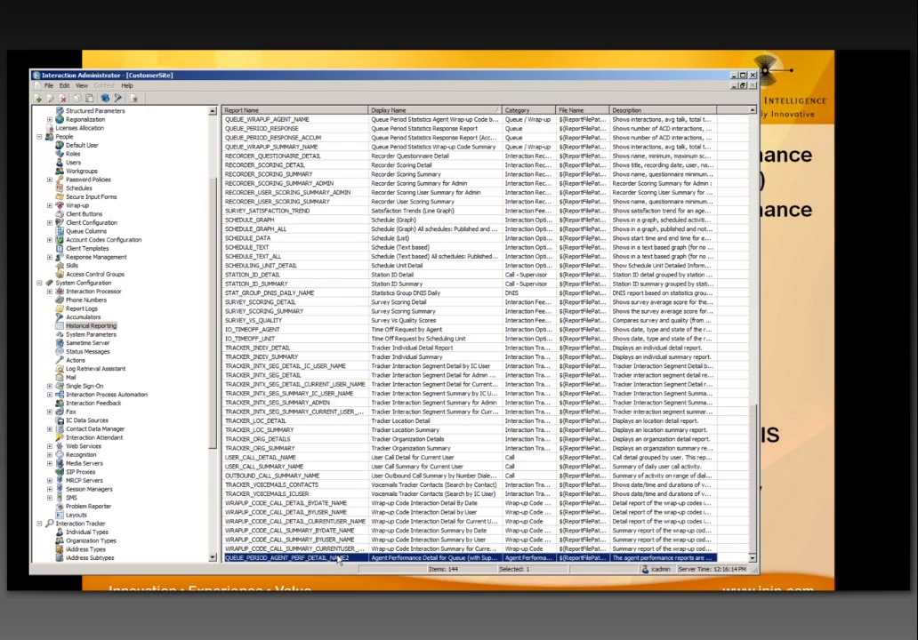
# Step: Check the NAME2 report in Historical Reporting, then display the People Users list
pyautogui.click(112, 327)
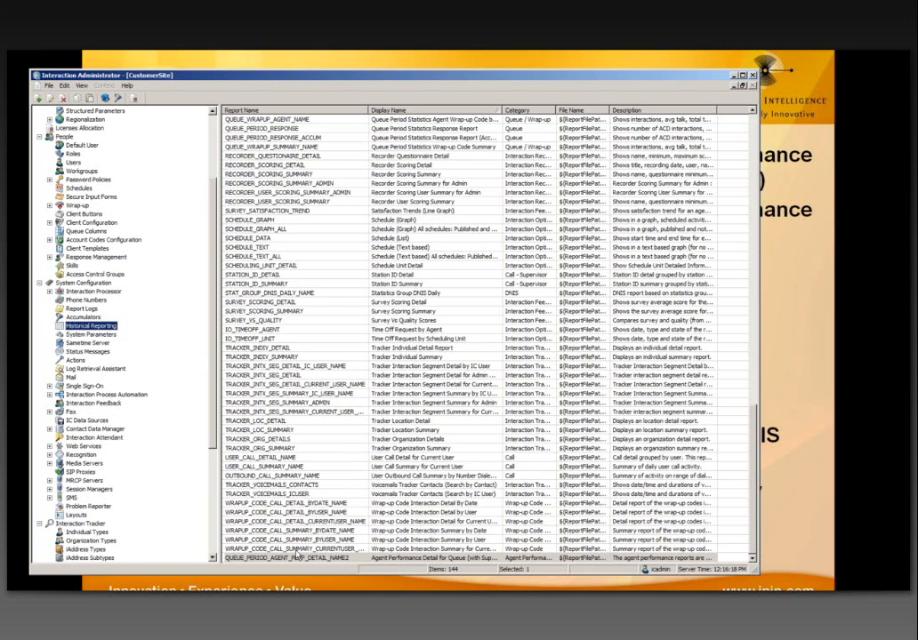
pyautogui.click(298, 558)
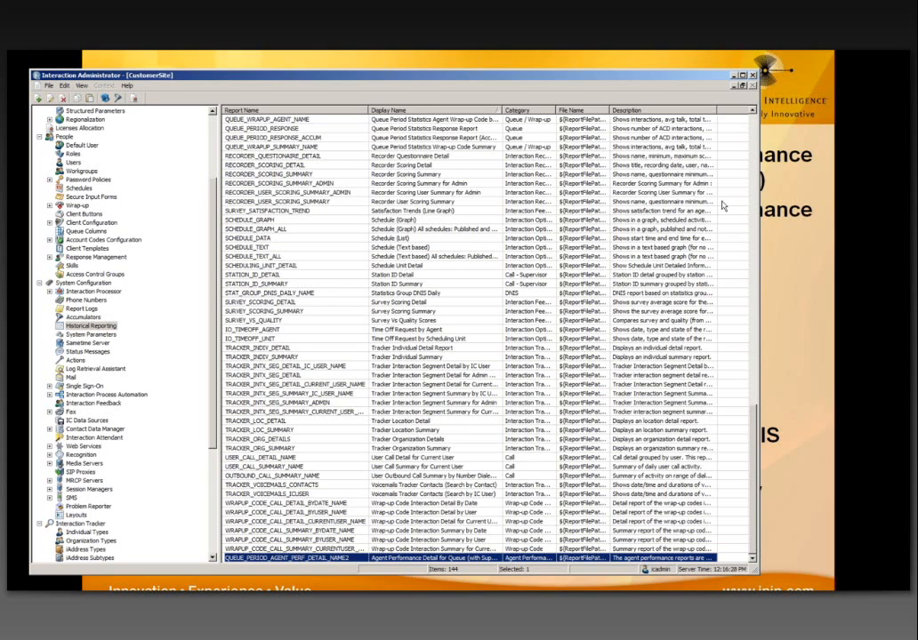
pyautogui.click(779, 205)
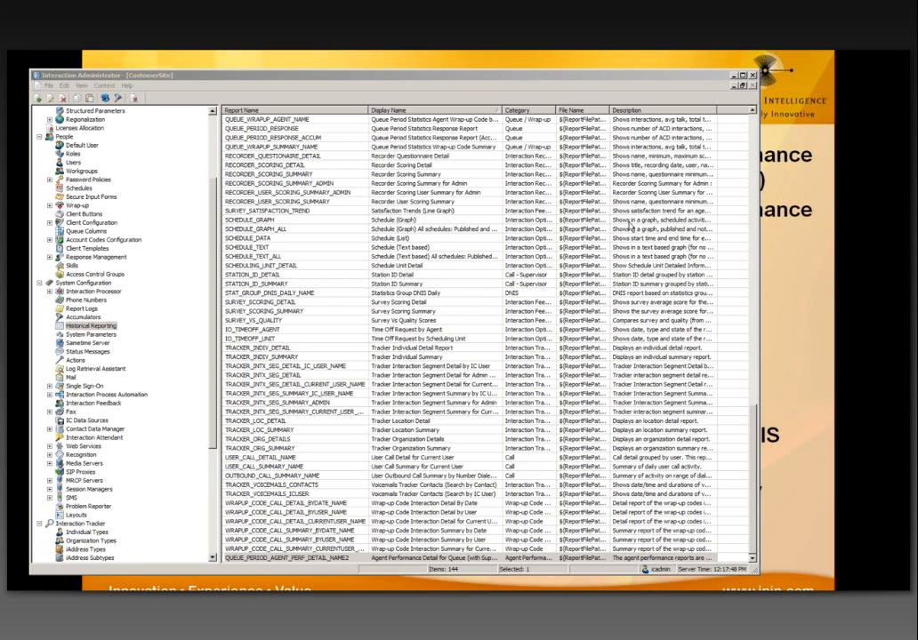
pyautogui.click(630, 223)
pyautogui.click(275, 321)
pyautogui.click(423, 558)
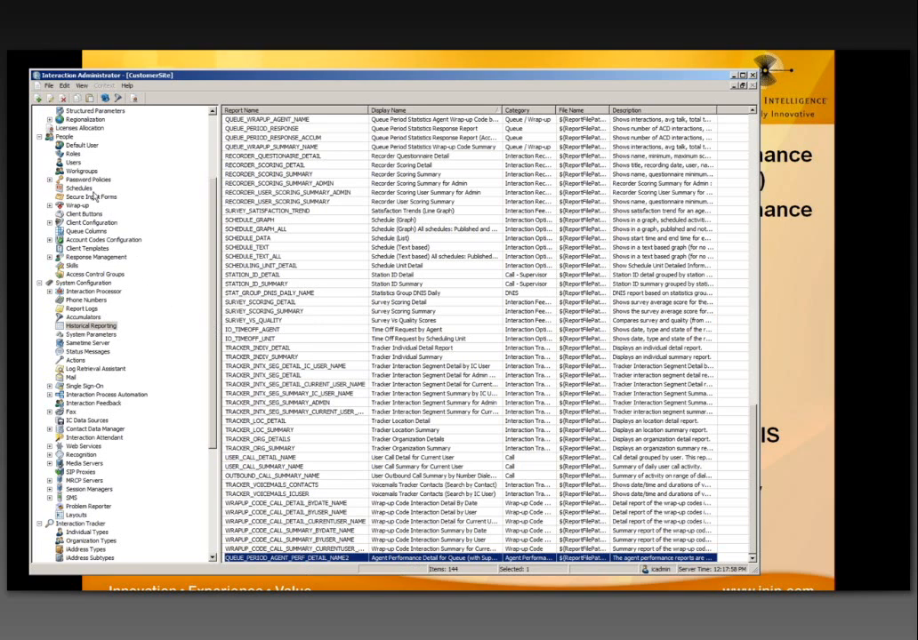
pyautogui.click(73, 162)
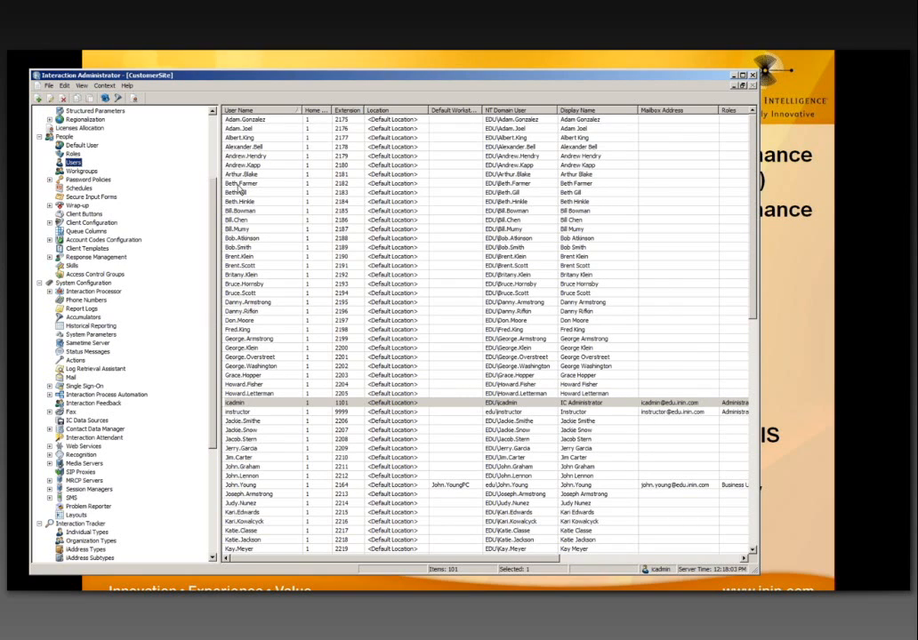
# Step: Open the user's Security settings and bring up the Access Control list of Account Codes, Agent Groups and Client Buttons
pyautogui.doubleClick(241, 184)
pyautogui.click(468, 221)
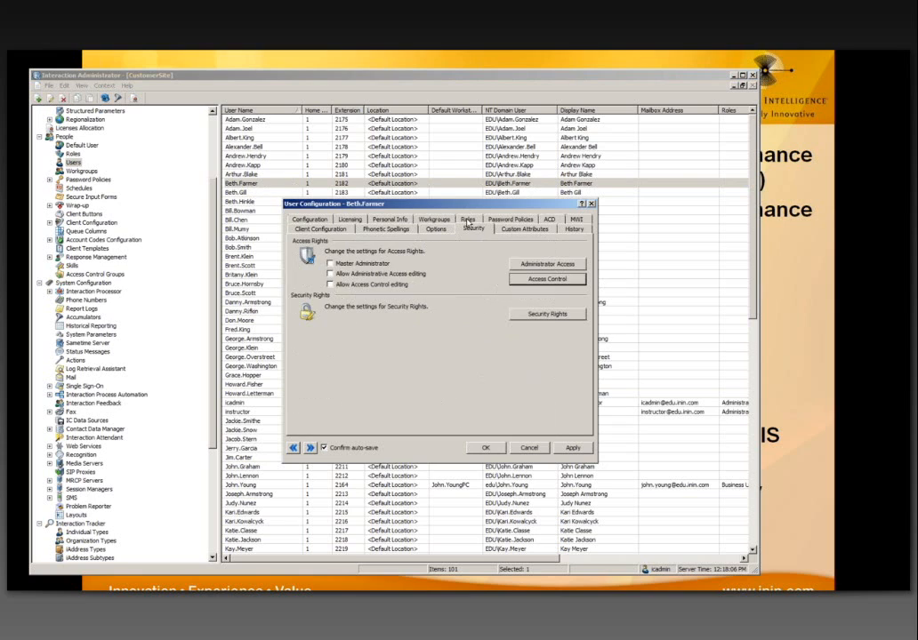
pyautogui.click(531, 279)
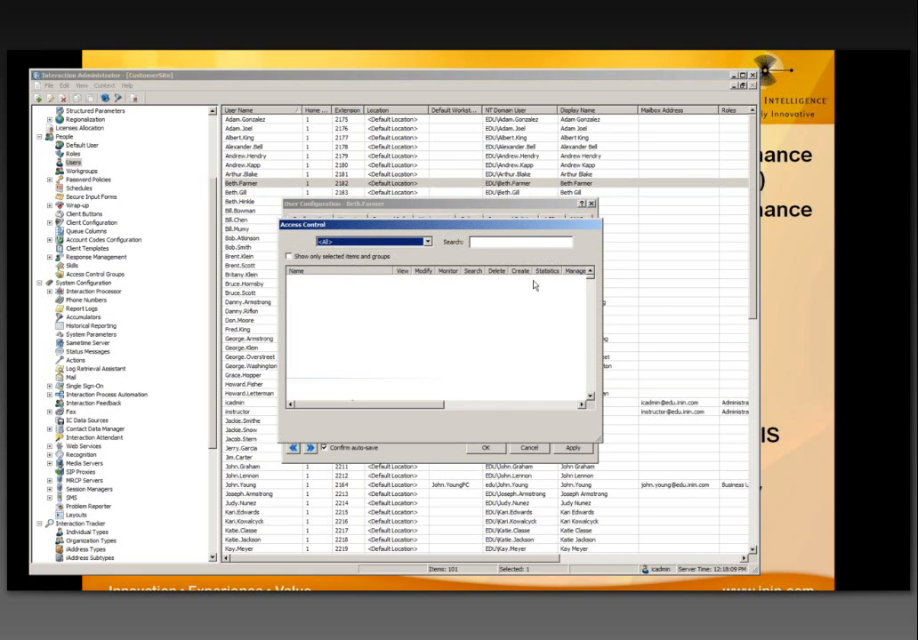
pyautogui.moveTo(346, 224); pyautogui.dragTo(305, 193)
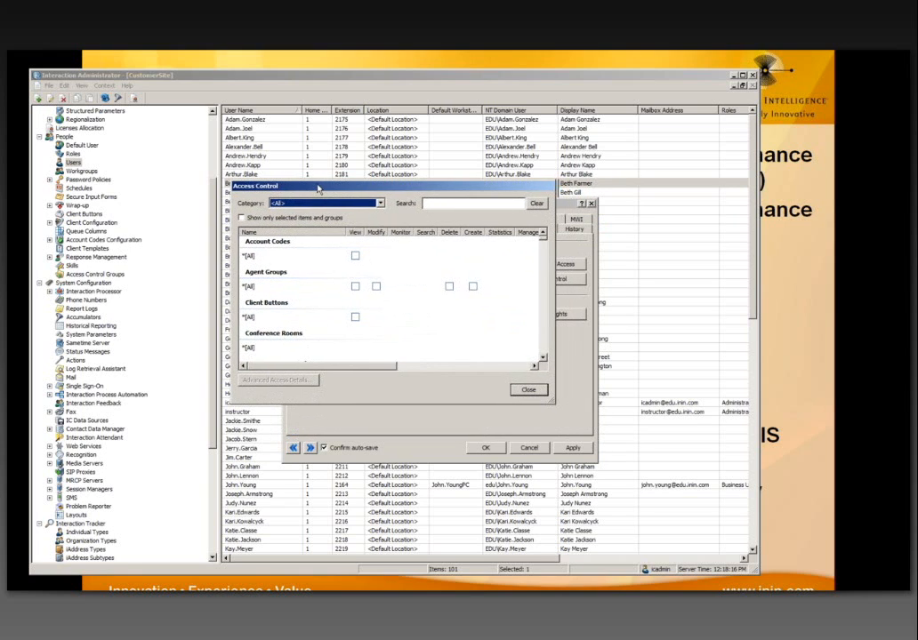
pyautogui.moveTo(321, 189); pyautogui.dragTo(306, 196)
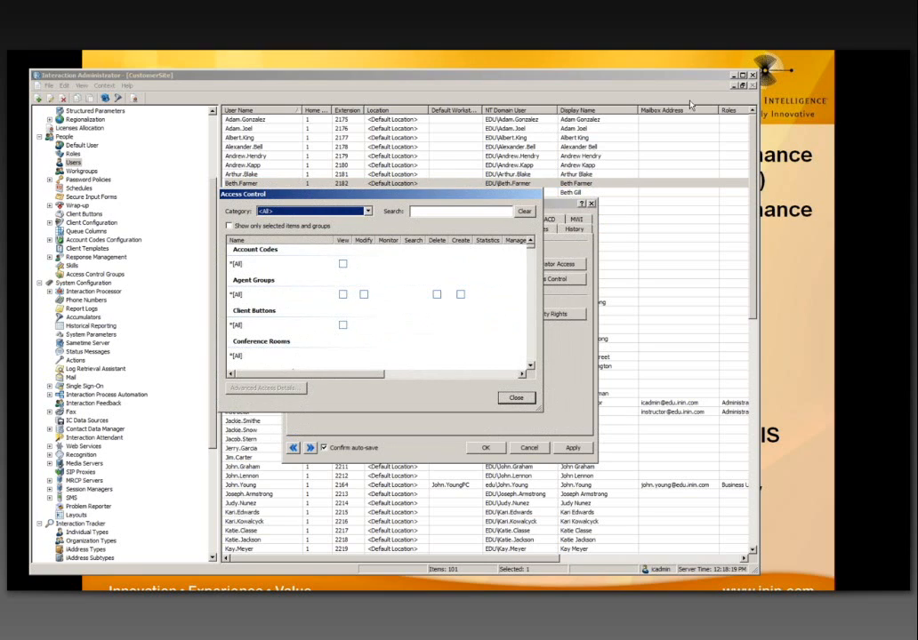
pyautogui.click(757, 95)
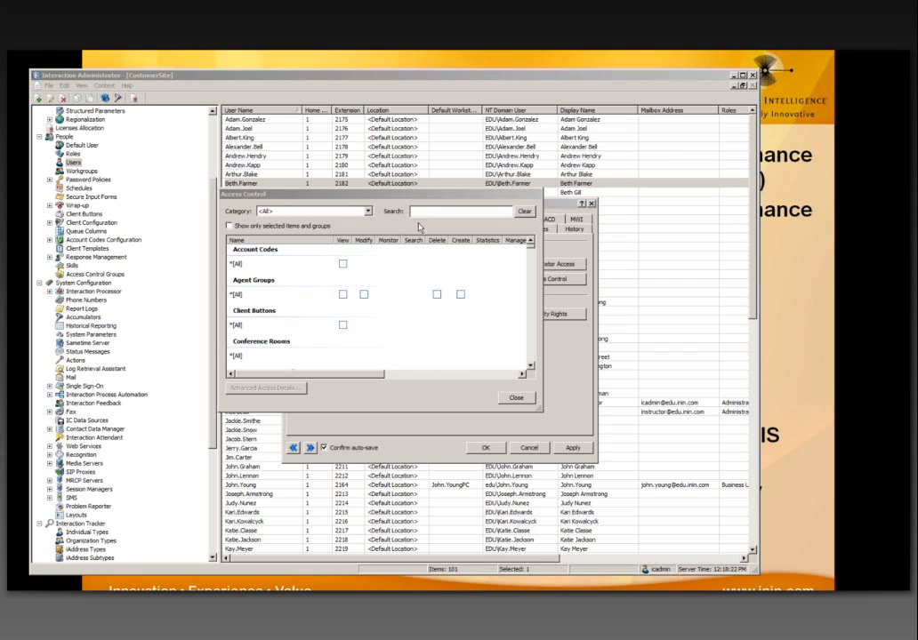
pyautogui.click(267, 194)
pyautogui.moveTo(298, 195); pyautogui.dragTo(290, 235)
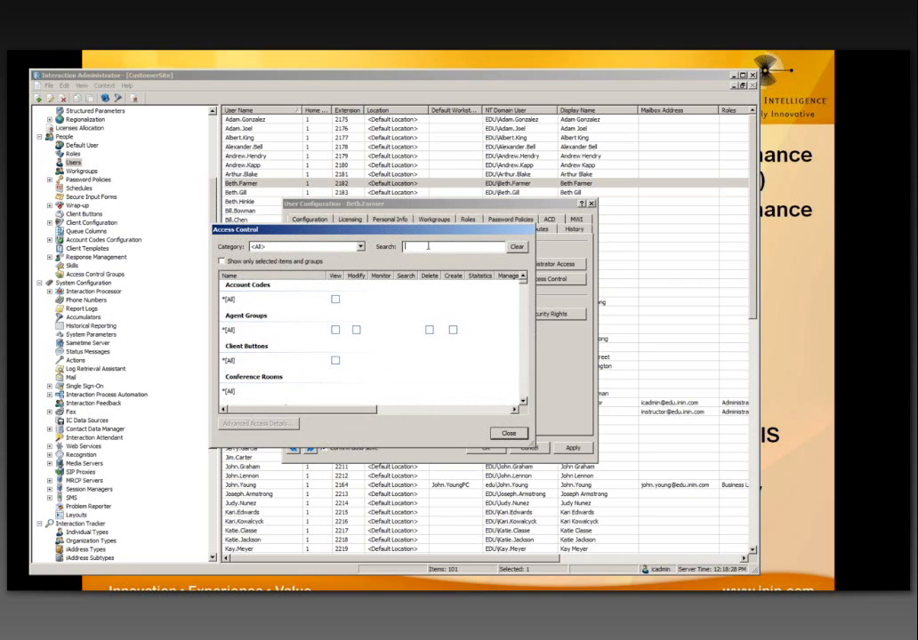
# Step: Filter Access Control to 'report' items and enlarge the window, leaving View cleared for all reports
pyautogui.write('report')
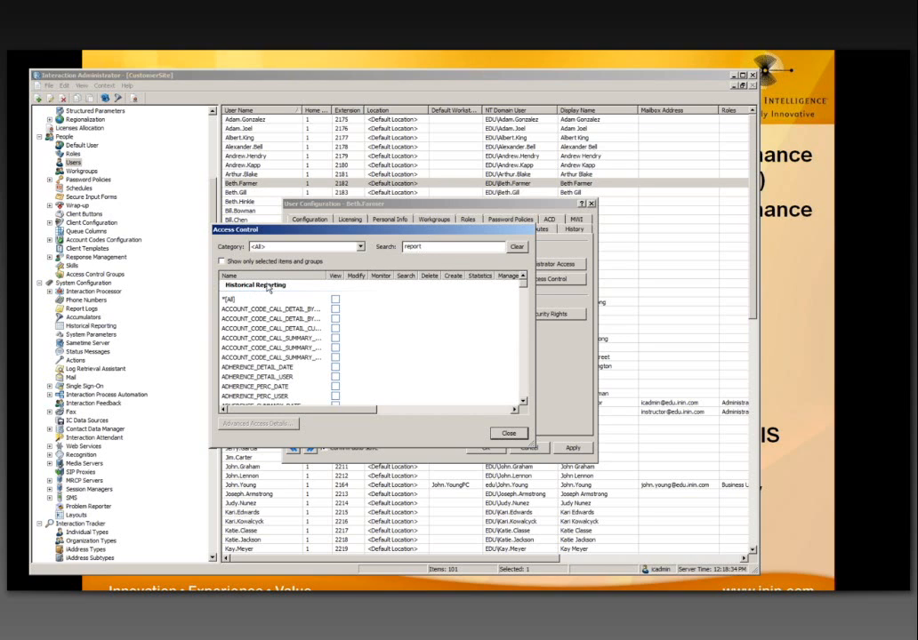
pyautogui.moveTo(351, 230); pyautogui.dragTo(203, 98)
pyautogui.moveTo(306, 258); pyautogui.dragTo(731, 551)
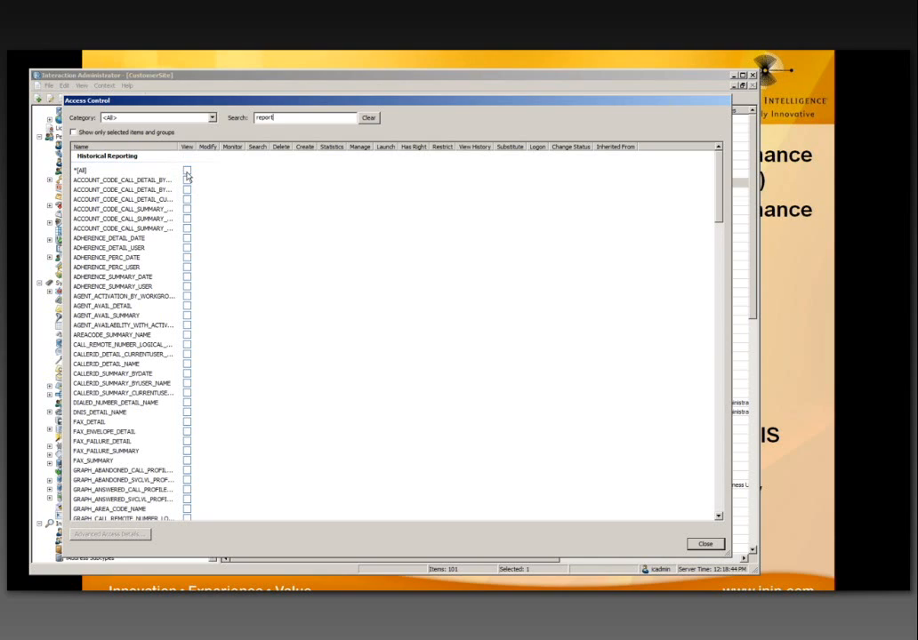
pyautogui.click(187, 172)
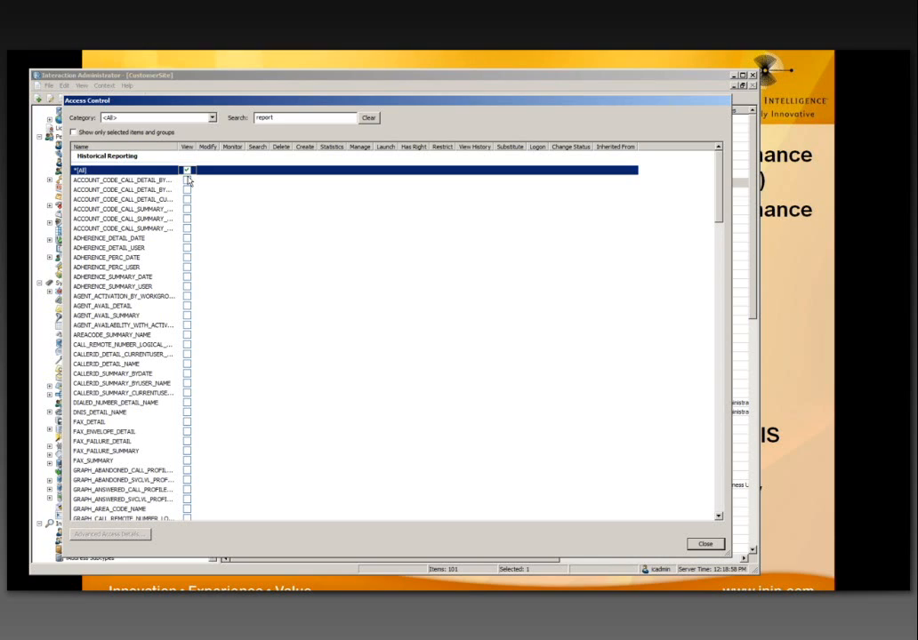
pyautogui.click(186, 170)
# Step: Tick View for ACCOUNT_CODE_CALL_SUMMARY_BYUSER_NAME, AGENT_AVAIL_DETAIL, CALLERID_DETAIL_NAME and CALLERID_SUMMARY_CURRENTUSER_NAME
pyautogui.click(187, 219)
pyautogui.click(187, 305)
pyautogui.click(187, 364)
pyautogui.click(187, 392)
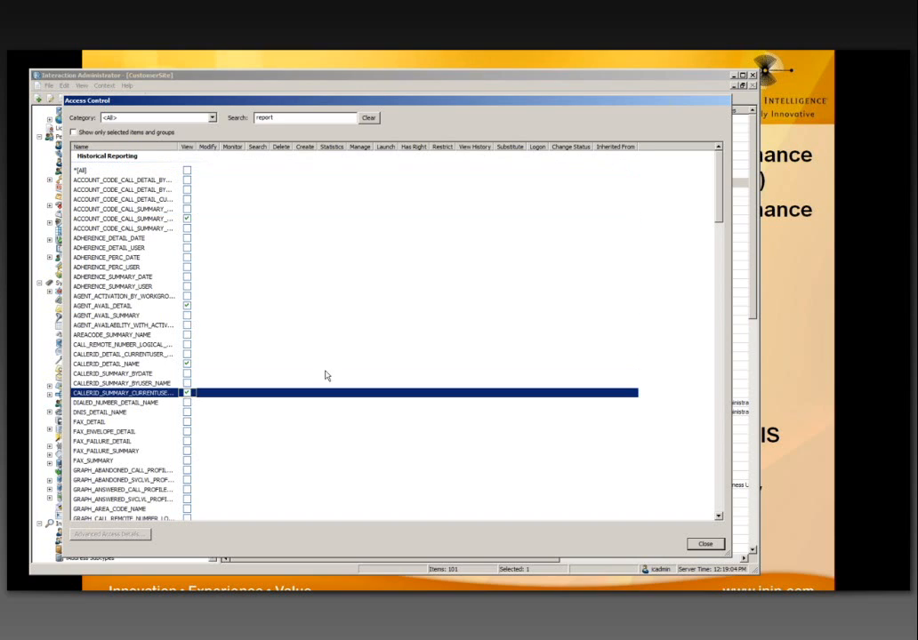
pyautogui.click(754, 92)
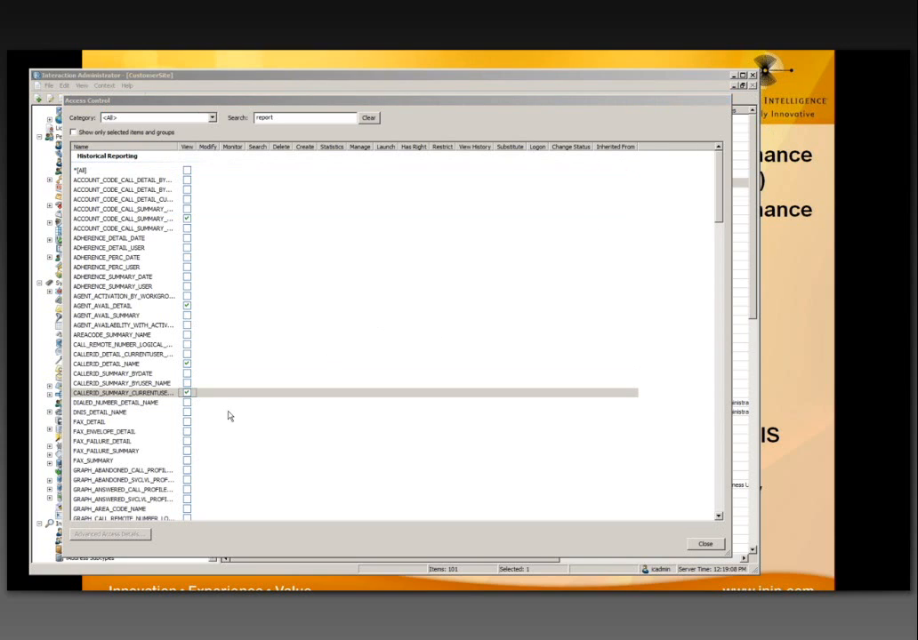
# Step: Review the filtered report list, then close Access Control and save the user's configuration
pyautogui.click(150, 402)
pyautogui.scroll(-11, 149, 402)
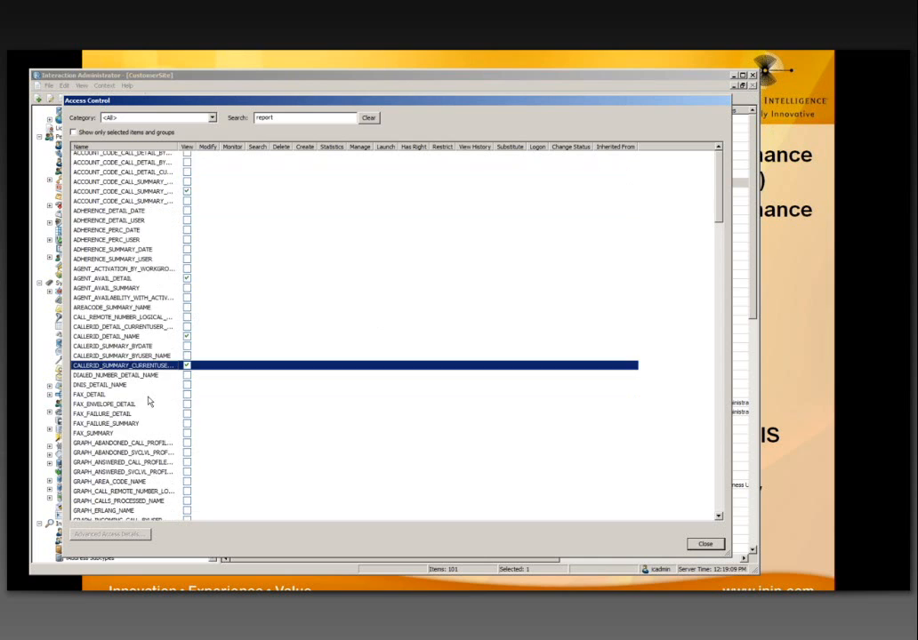
pyautogui.moveTo(177, 145); pyautogui.dragTo(354, 146)
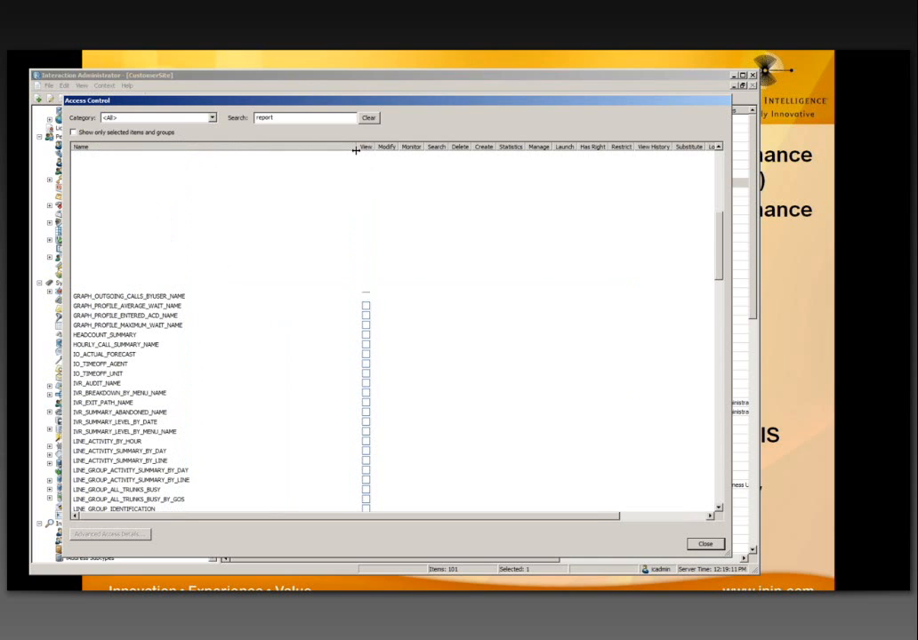
pyautogui.scroll(-1, 225, 311)
pyautogui.scroll(-20, 225, 311)
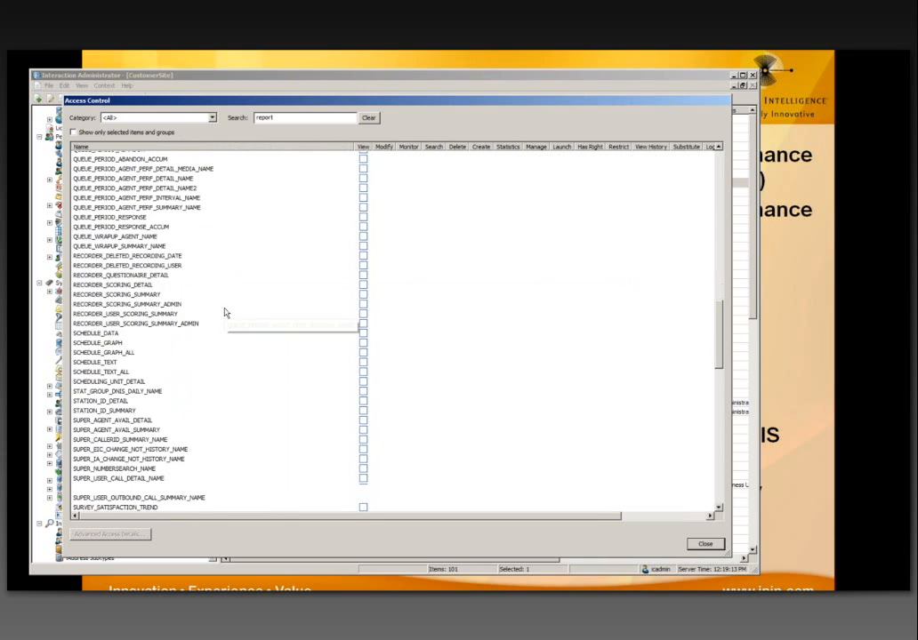
pyautogui.scroll(-4, 225, 311)
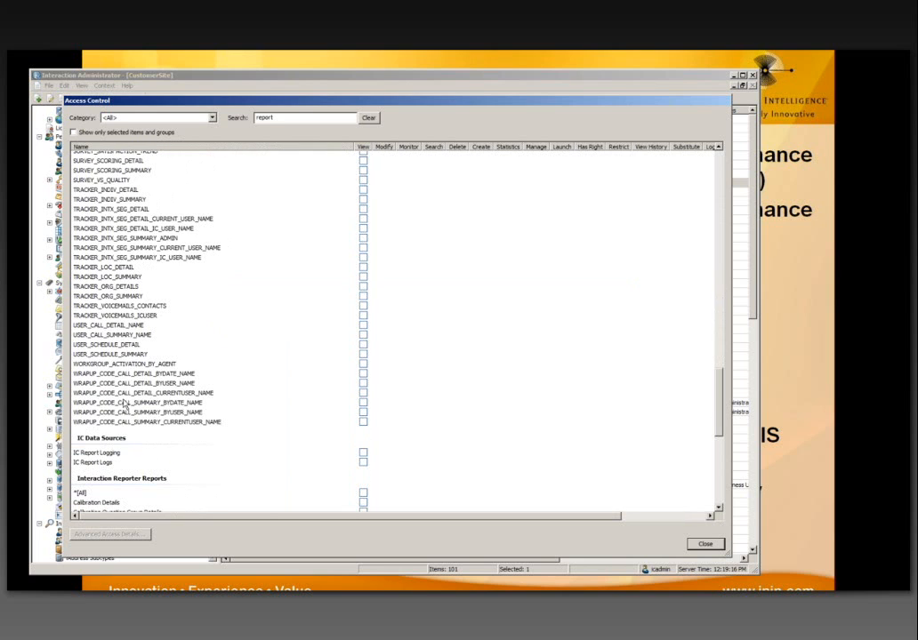
pyautogui.scroll(18, 132, 359)
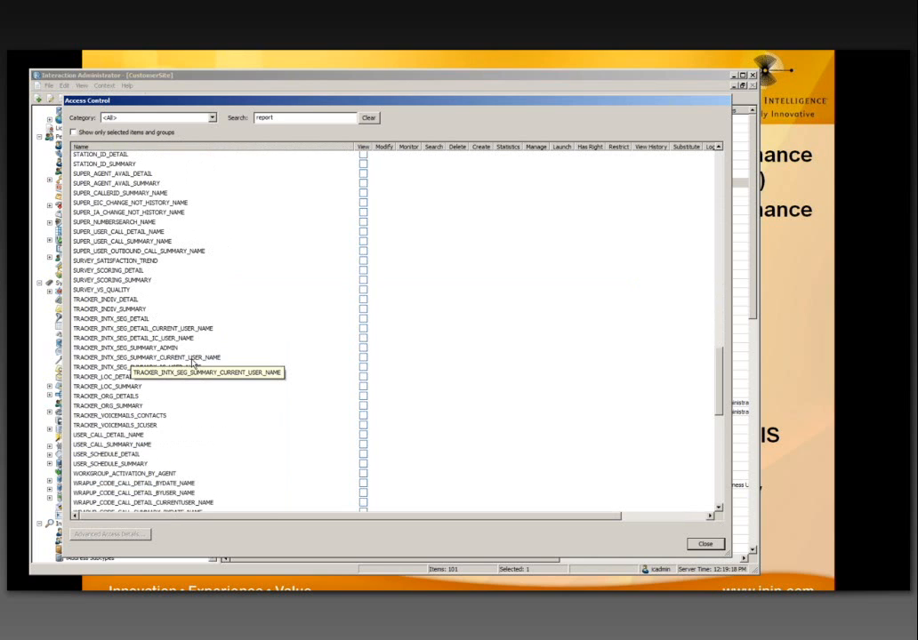
pyautogui.scroll(14, 191, 360)
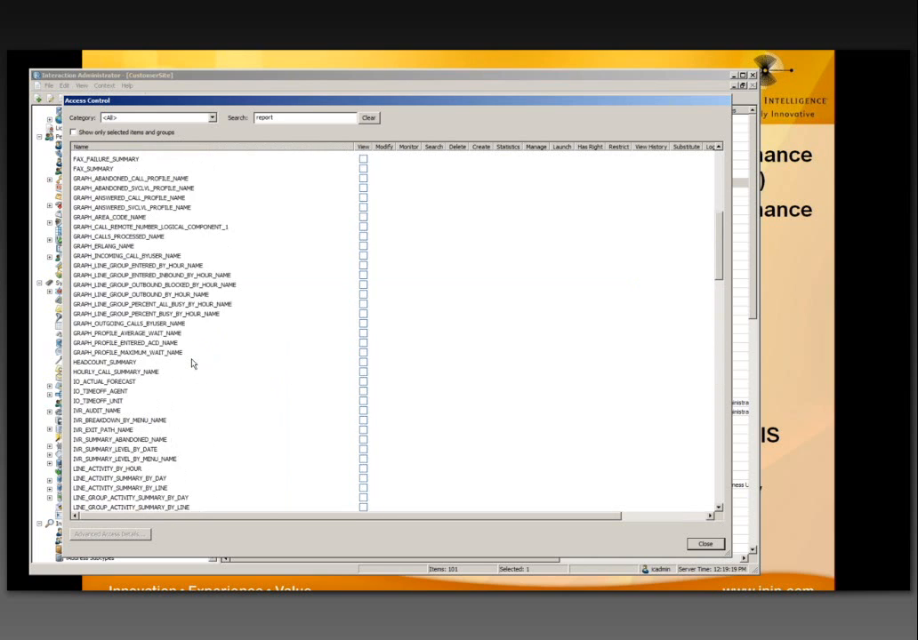
pyautogui.scroll(6, 186, 351)
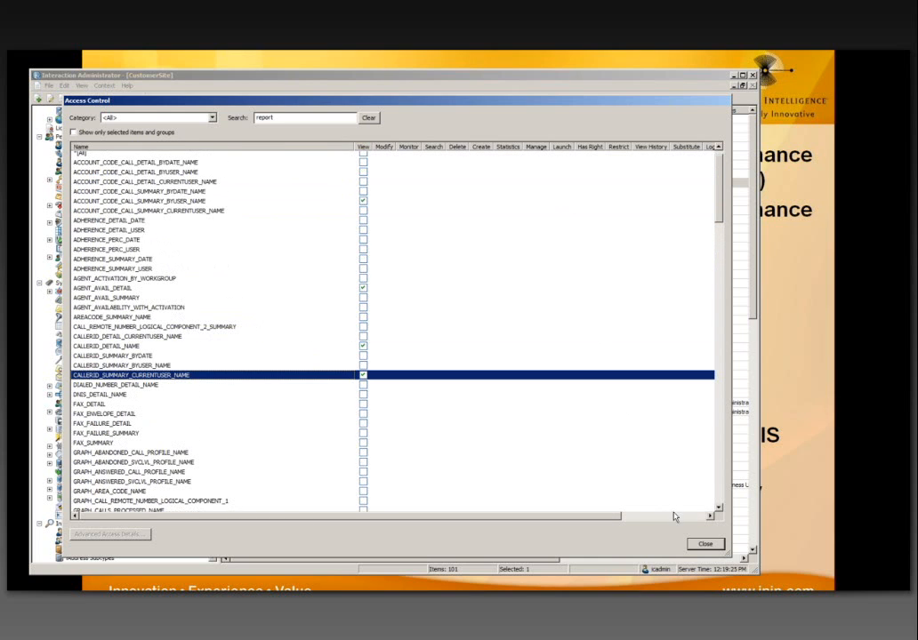
pyautogui.click(694, 544)
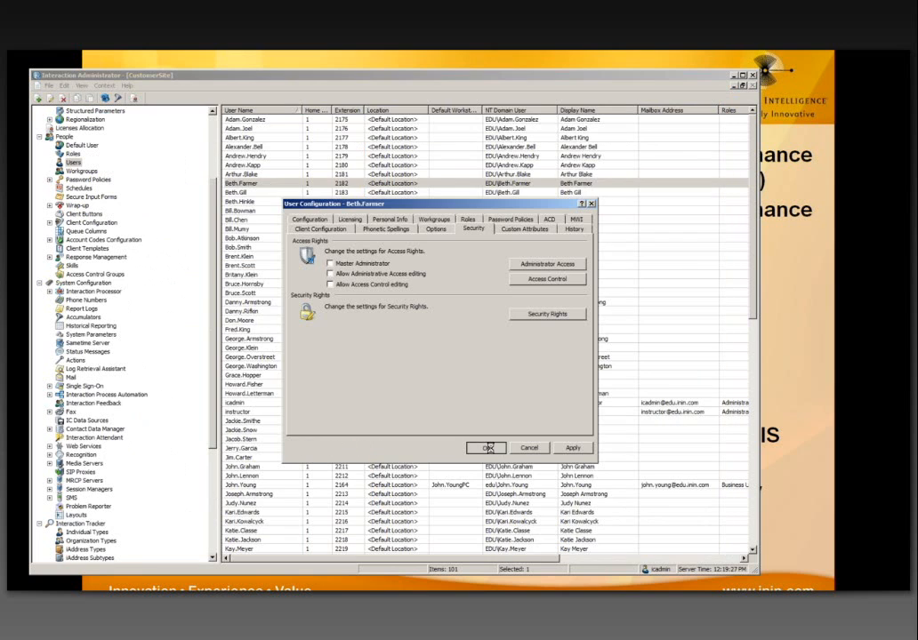
pyautogui.click(483, 446)
# Step: Browse the Historical Reporting list, selecting ACCOUNT_CODE_CALL_SUMMARY_BYUSER_NAME and RECORDER_SCORING_SUMMARY along the way
pyautogui.click(92, 326)
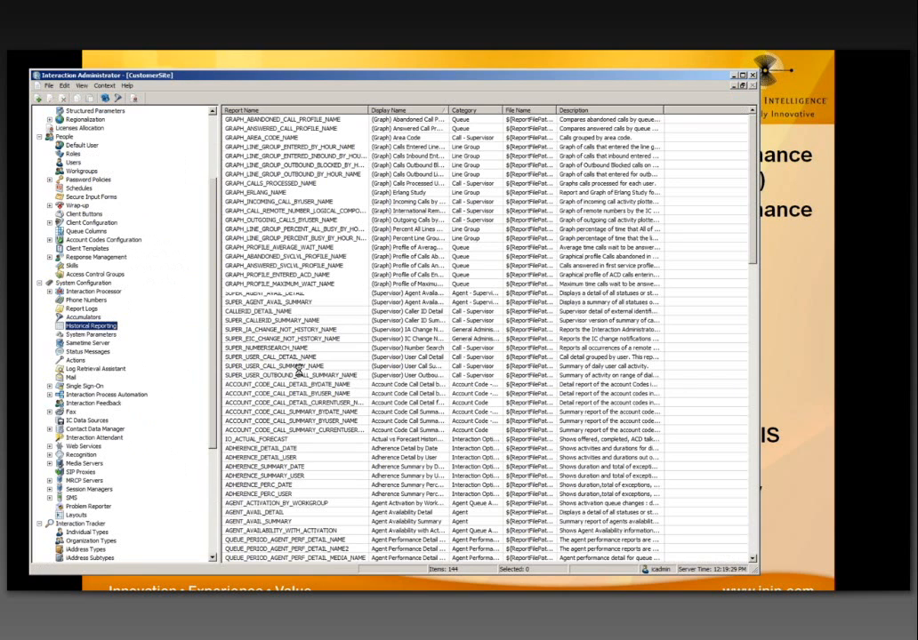
pyautogui.click(300, 421)
pyautogui.scroll(-1, 300, 428)
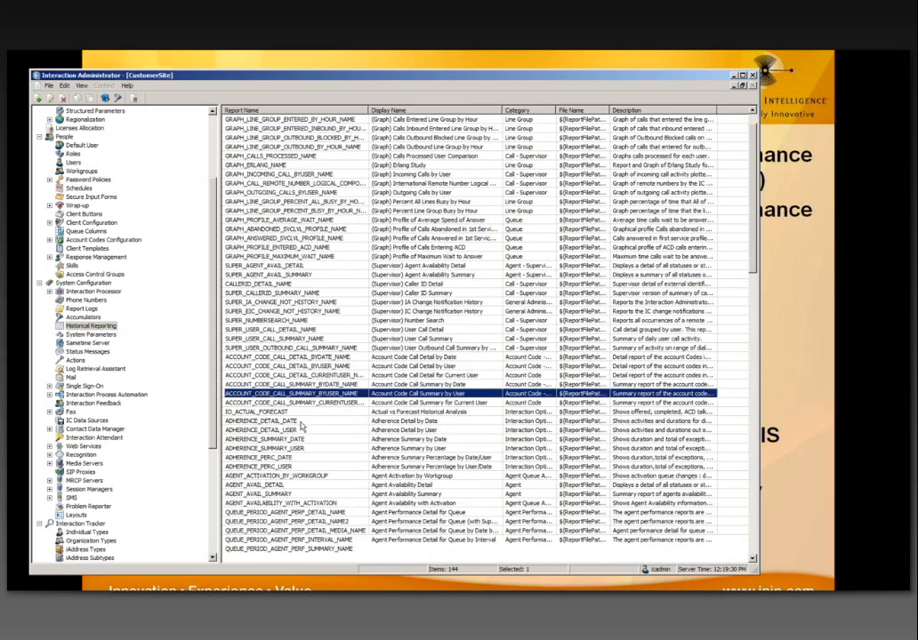
pyautogui.scroll(-15, 301, 428)
pyautogui.scroll(-10, 301, 427)
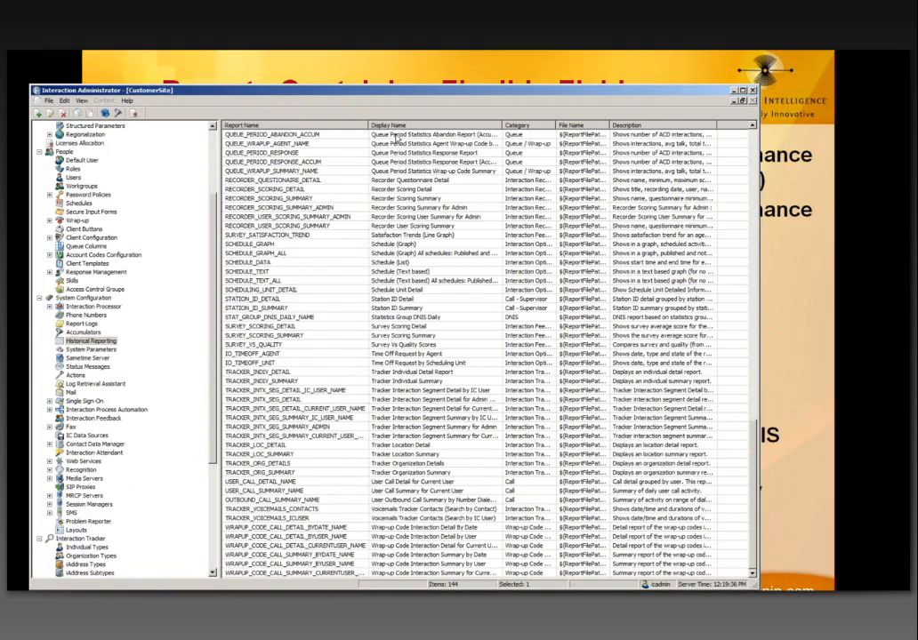
pyautogui.click(415, 199)
pyautogui.scroll(1, 415, 199)
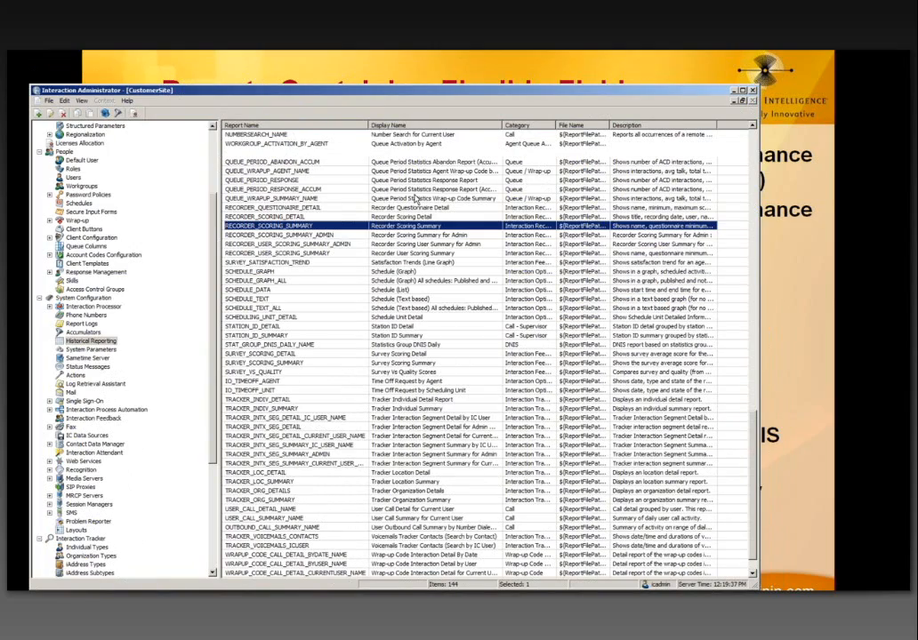
pyautogui.scroll(10, 415, 198)
pyautogui.scroll(9, 416, 199)
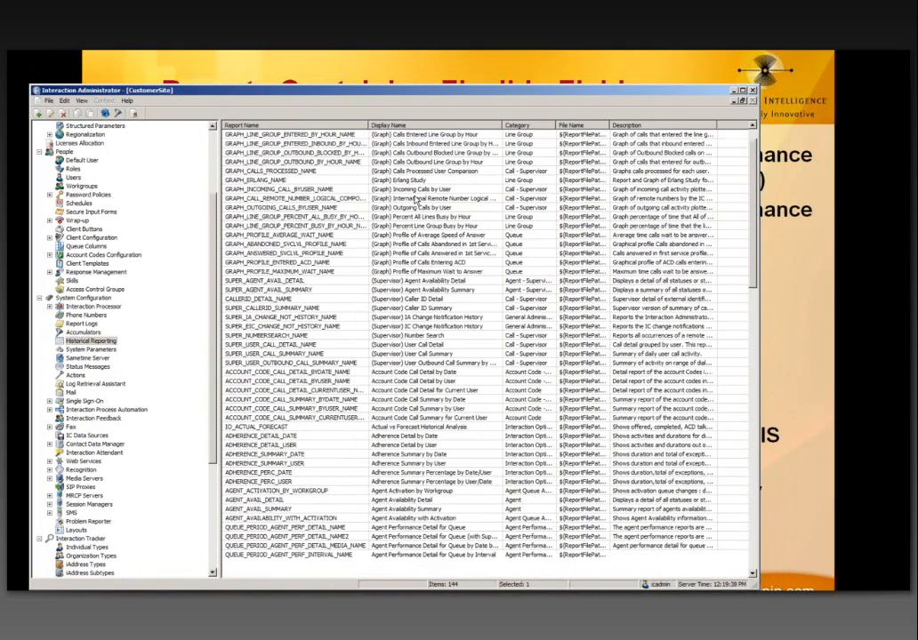
pyautogui.scroll(-4, 416, 198)
# Step: Open the QUEUE_PERIOD_AGENT_PERF_DETAIL_NAME2 configuration, check its category, and cancel without changes
pyautogui.doubleClick(415, 426)
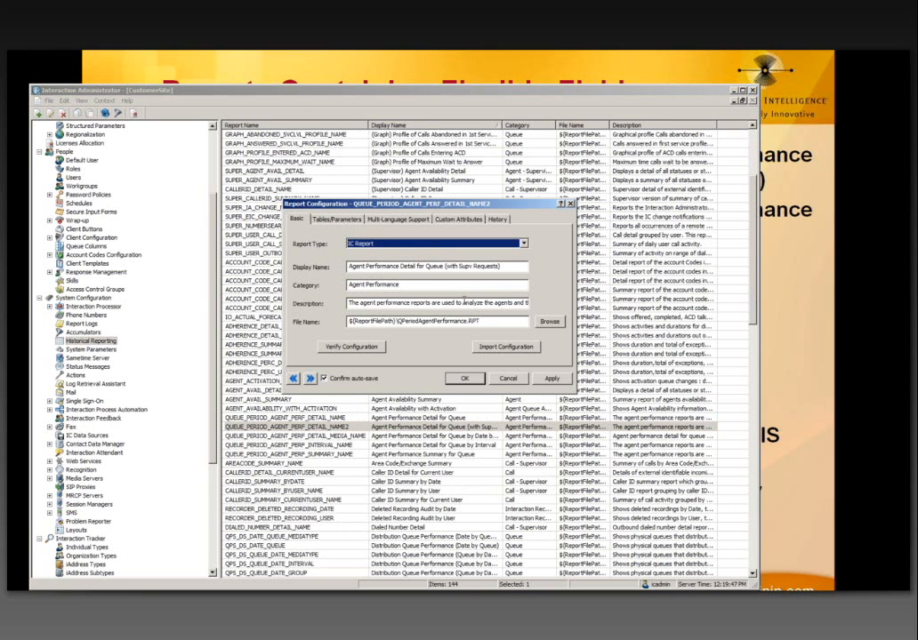
pyautogui.click(428, 284)
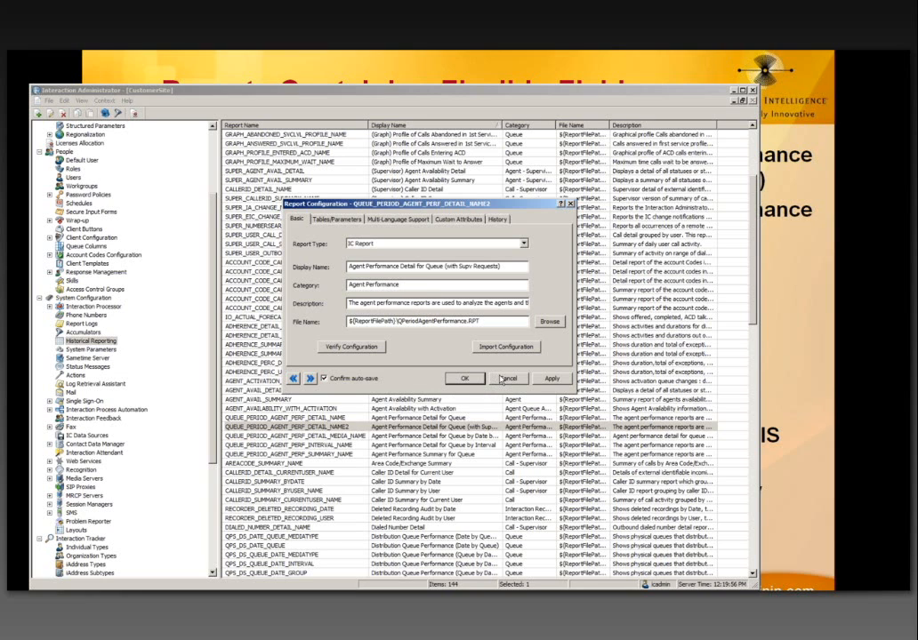
pyautogui.click(503, 380)
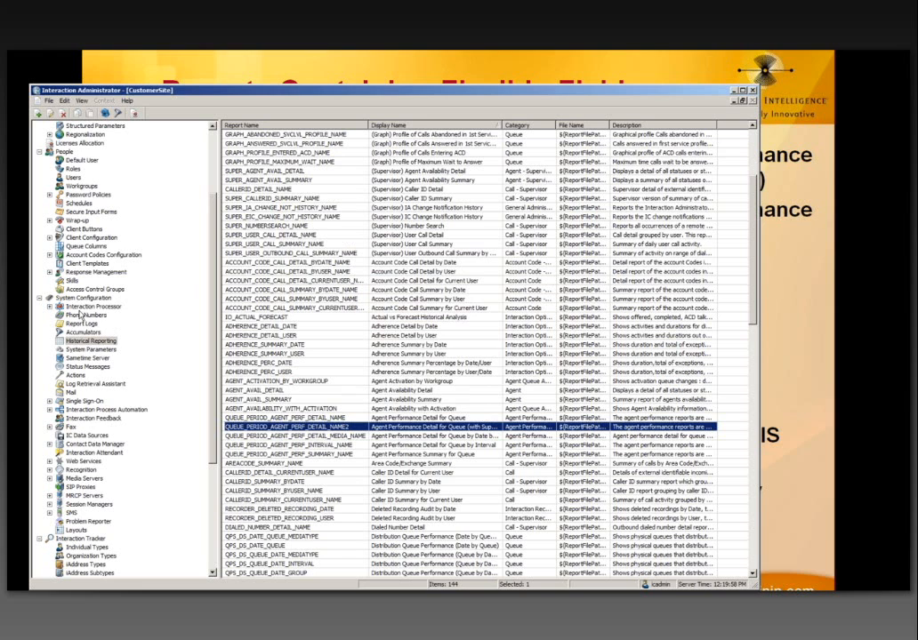
# Step: Open the user's configuration and filter its access items by 'report', widening the name column
pyautogui.click(71, 178)
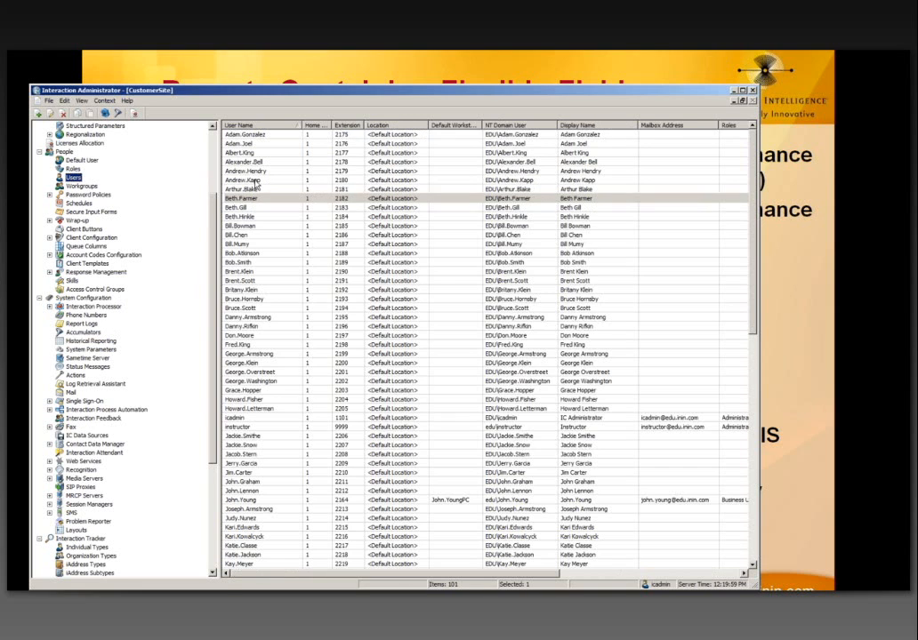
pyautogui.doubleClick(451, 198)
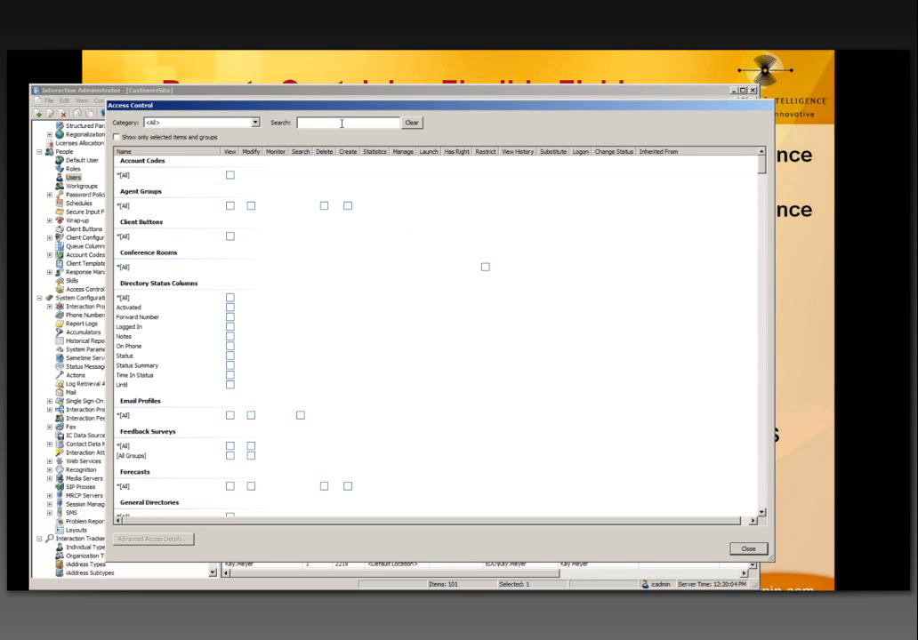
pyautogui.click(342, 123)
pyautogui.write('report')
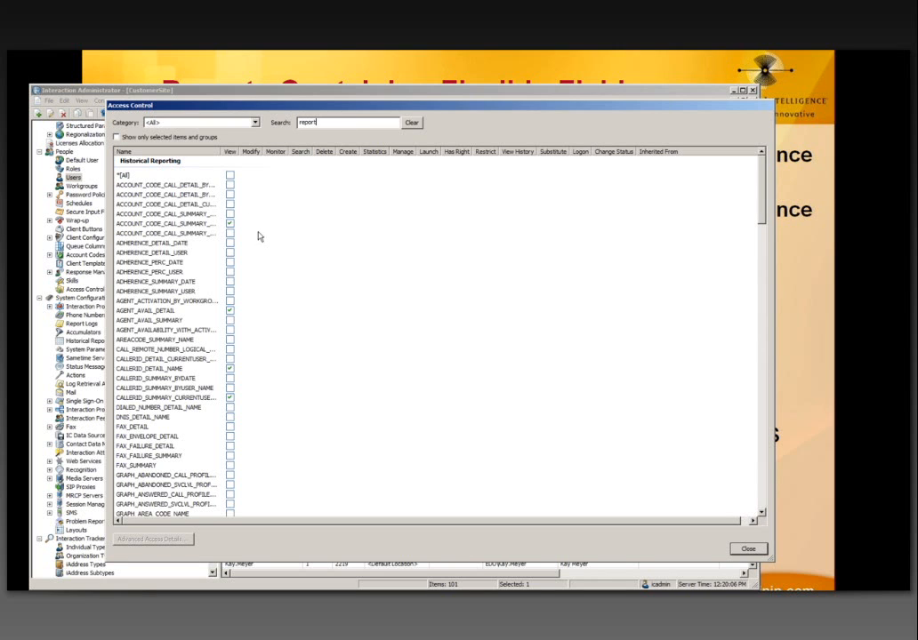
pyautogui.moveTo(222, 152); pyautogui.dragTo(300, 154)
pyautogui.click(219, 332)
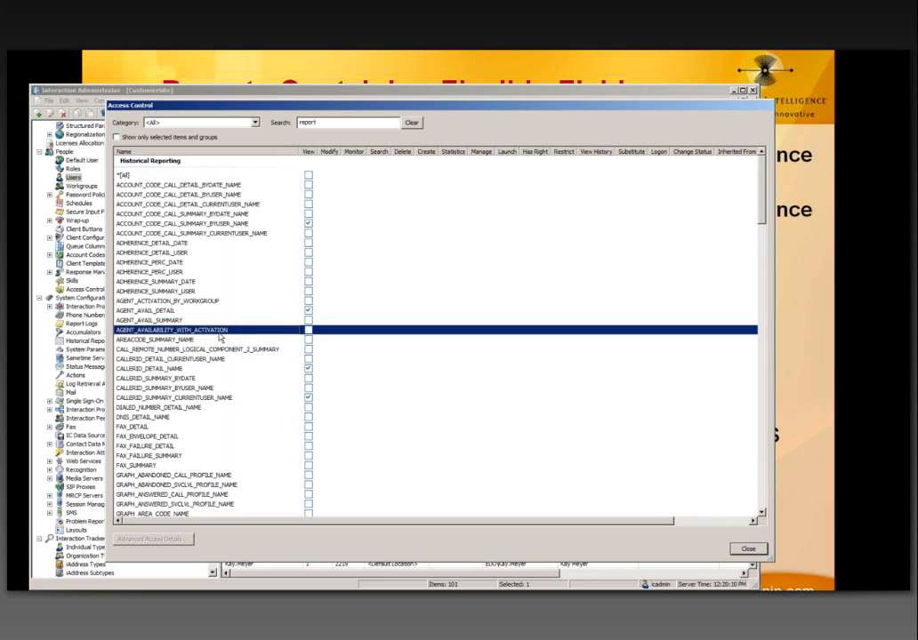
# Step: Tick View on QUEUE_PERIOD_AGENT_PERF_DETAIL_NAME2, then close Access Control and the user's configuration
pyautogui.scroll(-5, 219, 338)
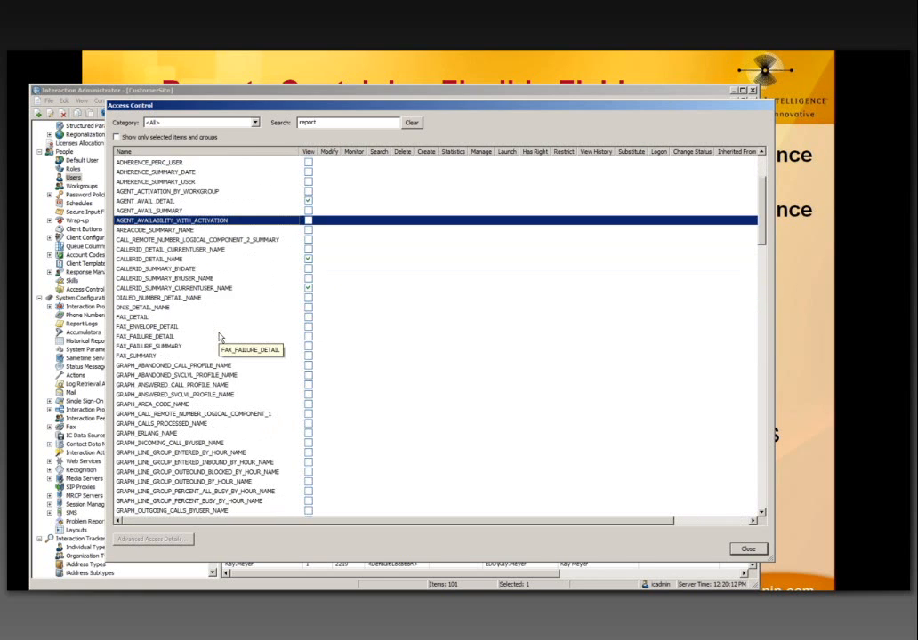
pyautogui.scroll(-5, 219, 337)
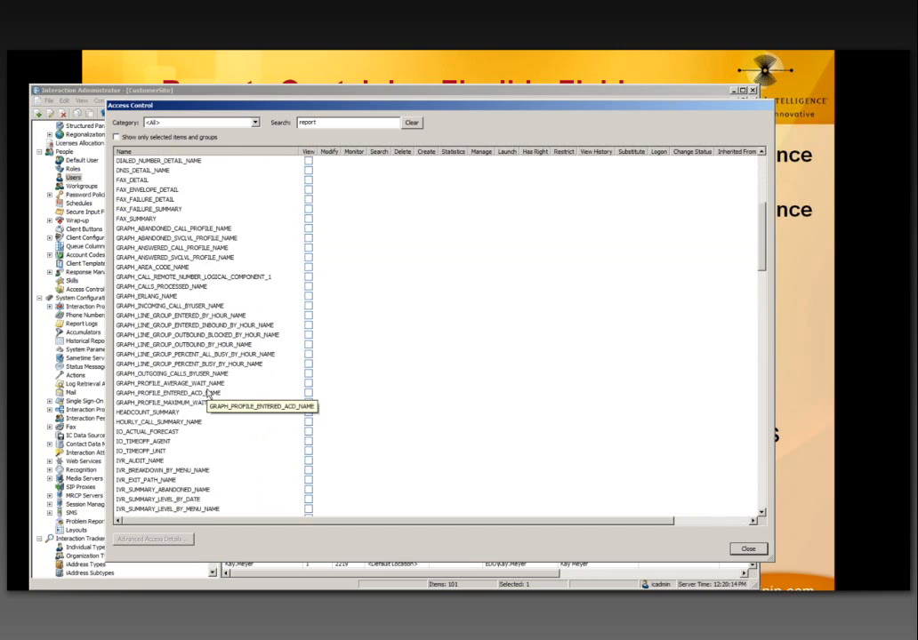
pyautogui.scroll(-12, 207, 392)
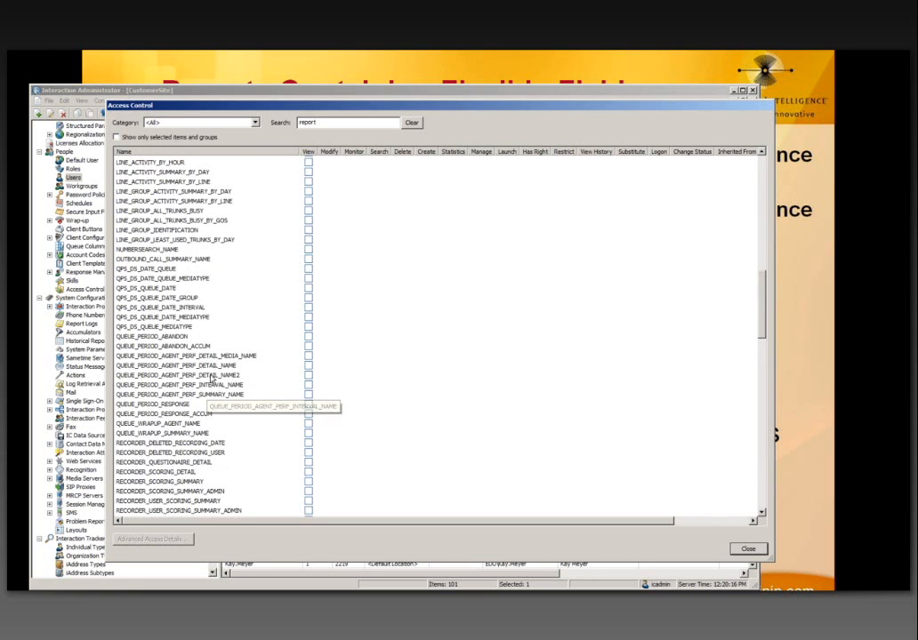
pyautogui.click(212, 376)
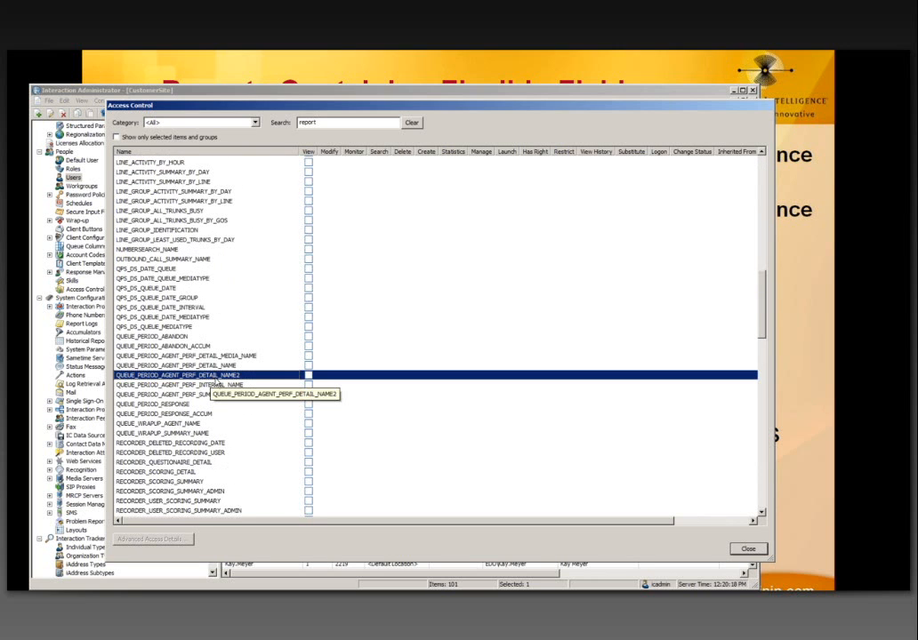
pyautogui.click(308, 376)
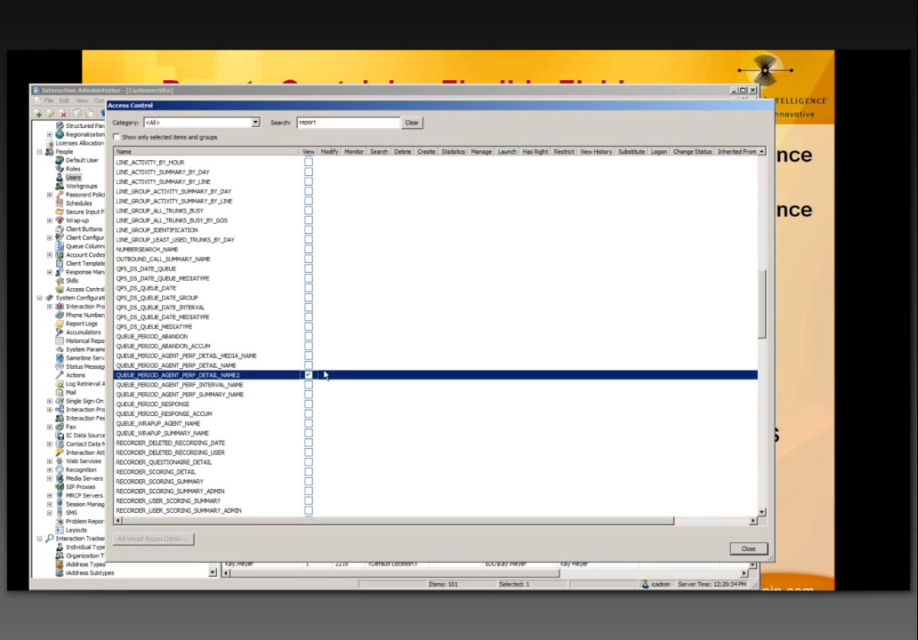
pyautogui.click(748, 549)
pyautogui.click(526, 448)
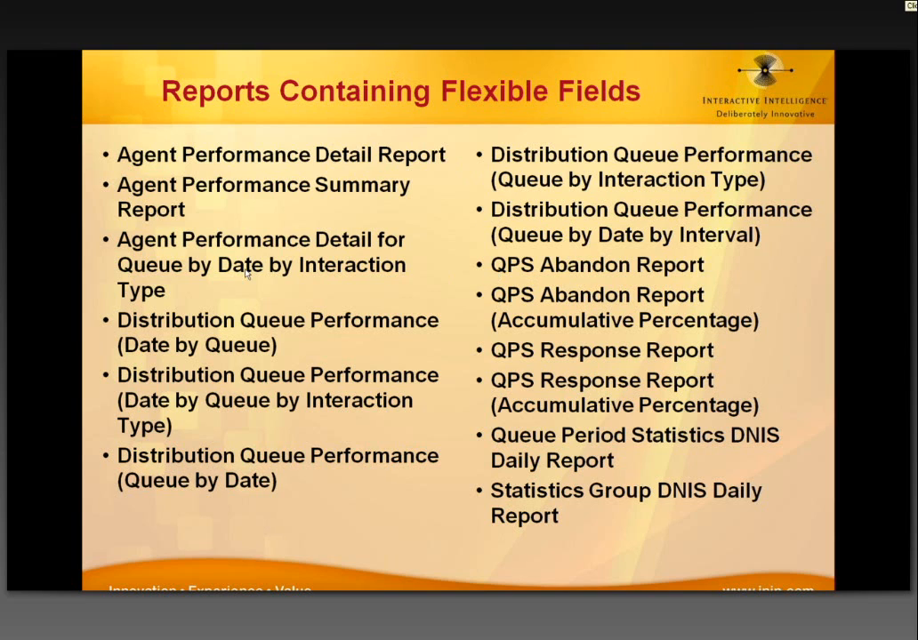
# Step: Dismiss the capture-saved notice, show the Reports Containing Flexible Fields slide, and return to Interaction Administrator
pyautogui.click(675, 356)
pyautogui.hotkey('alt', 'Tab')
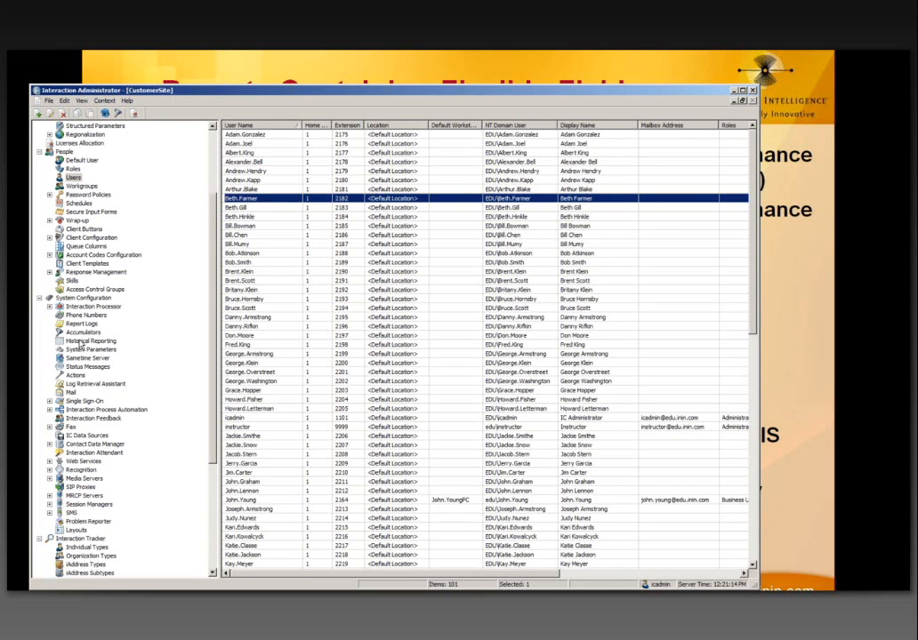
# Step: Open the QUEUE_PERIOD_ABANDON report configuration and view its Tables/Parameters list
pyautogui.click(85, 340)
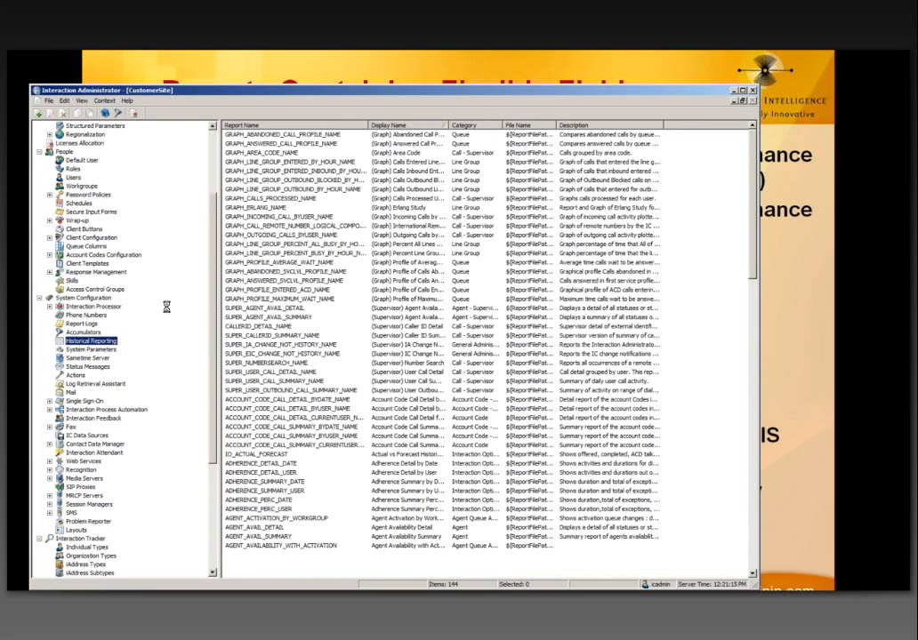
pyautogui.click(423, 224)
pyautogui.scroll(-1, 425, 230)
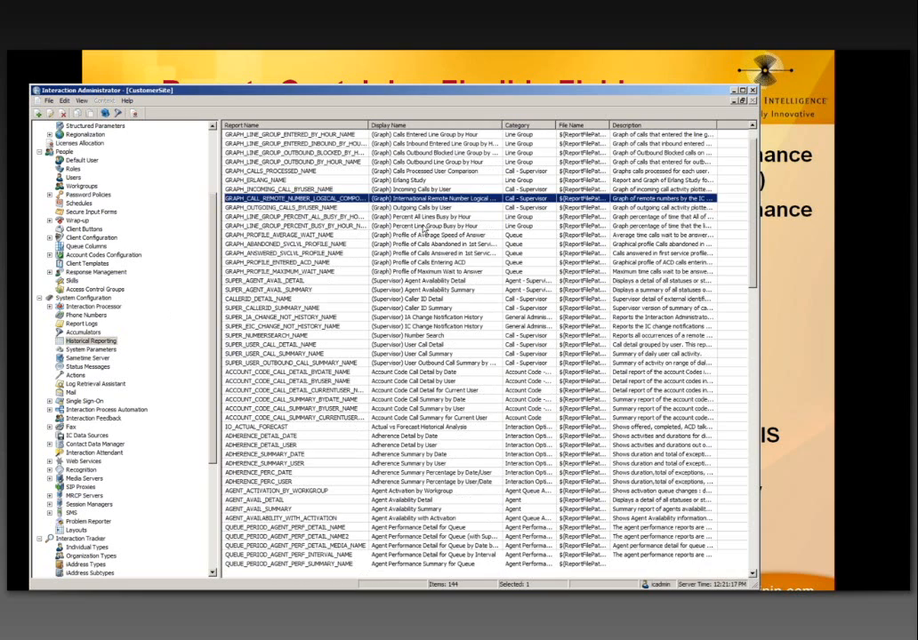
pyautogui.scroll(-15, 423, 228)
pyautogui.scroll(-6, 423, 228)
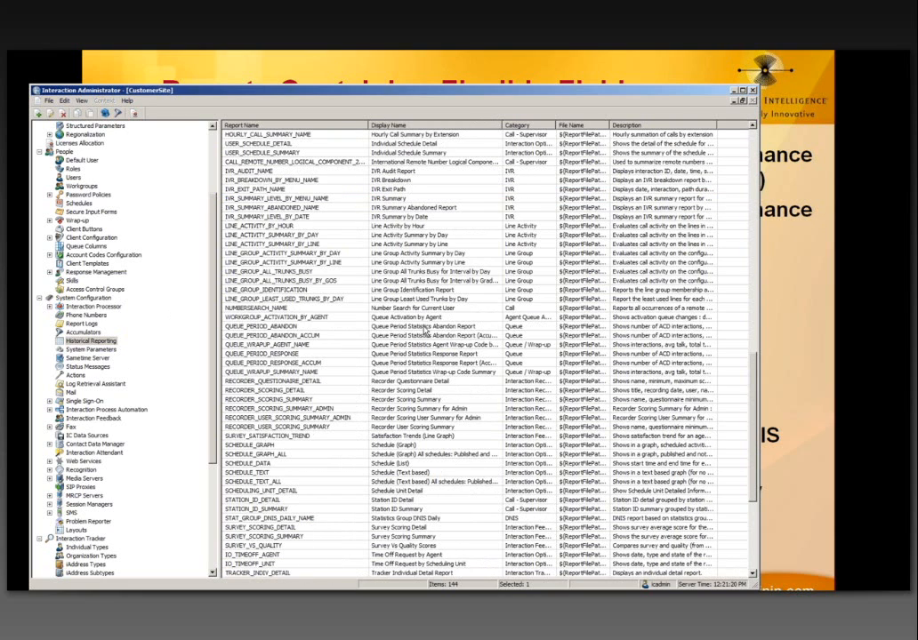
pyautogui.click(433, 327)
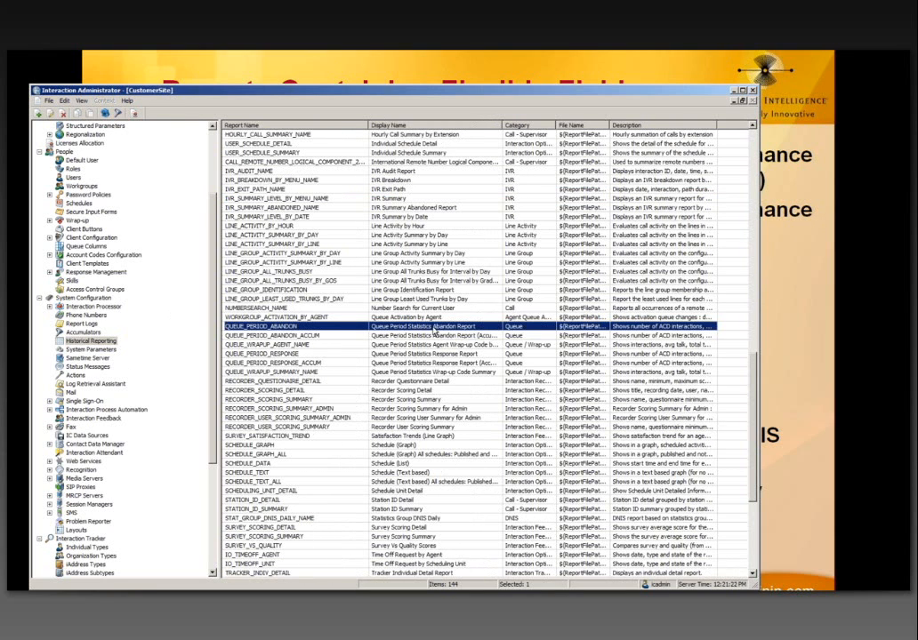
pyautogui.doubleClick(433, 329)
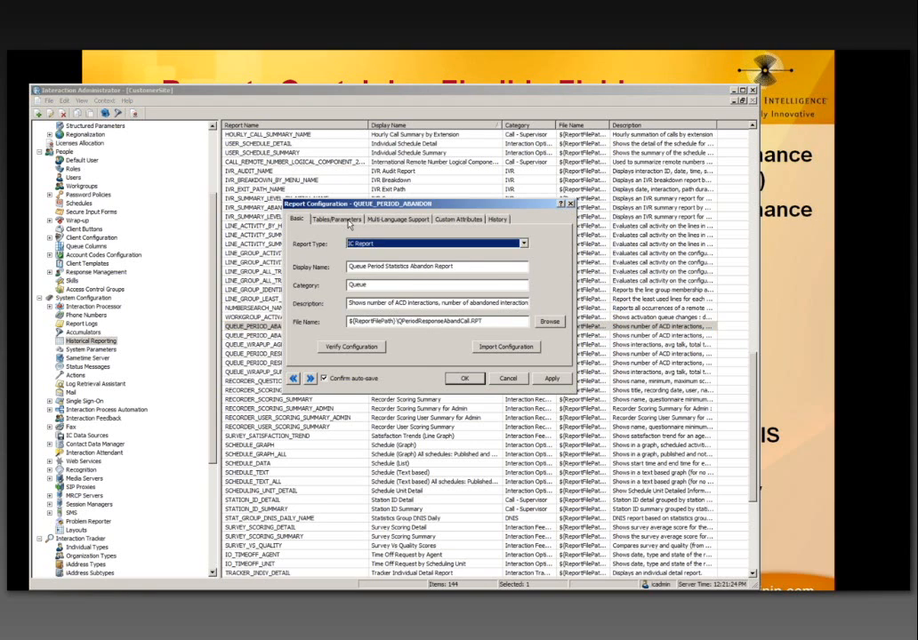
pyautogui.click(346, 220)
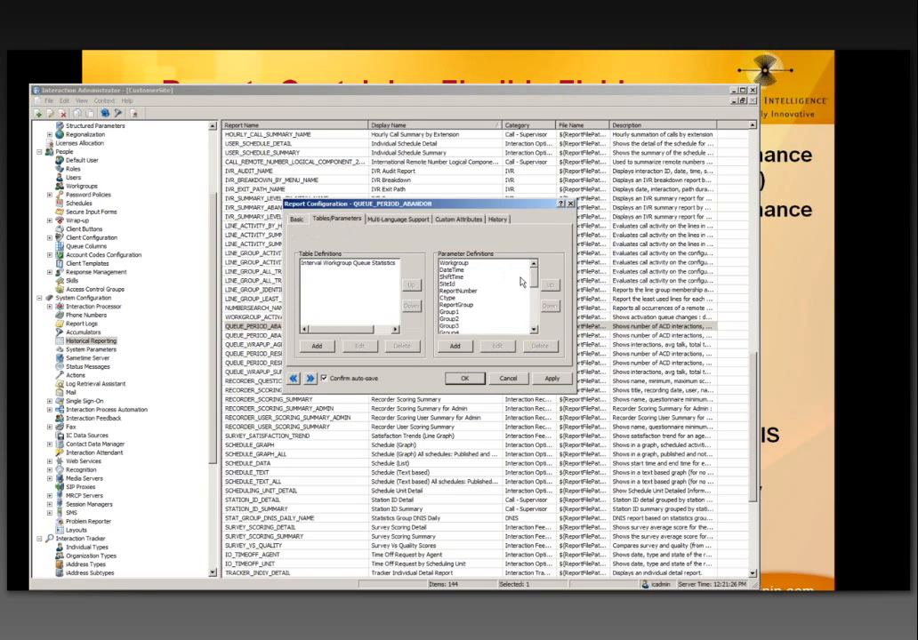
pyautogui.scroll(-3, 533, 282)
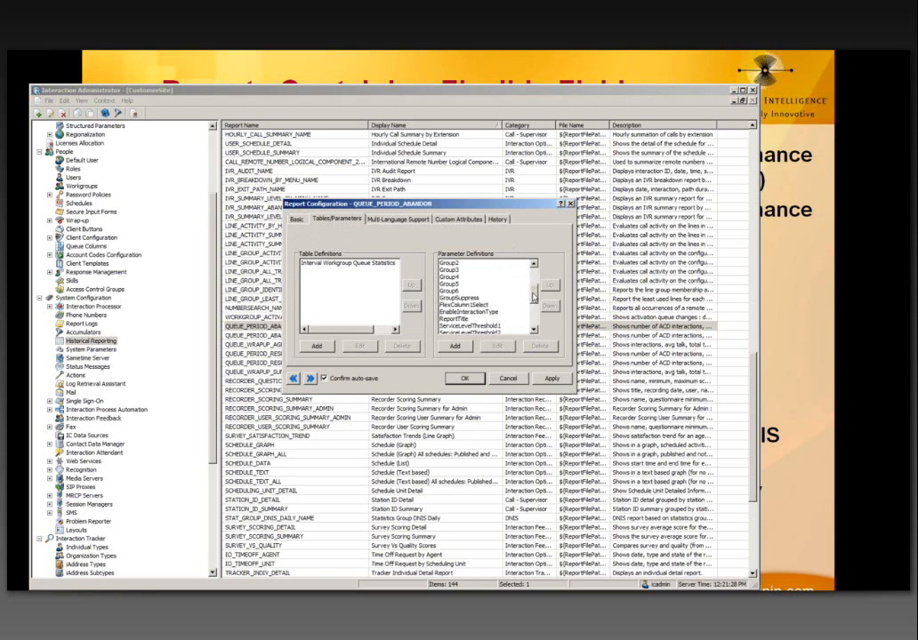
# Step: Inspect FlexColumn1Select, trying default 8 instead of 1, cancel without saving, and advance the PowerPoint slides
pyautogui.click(489, 291)
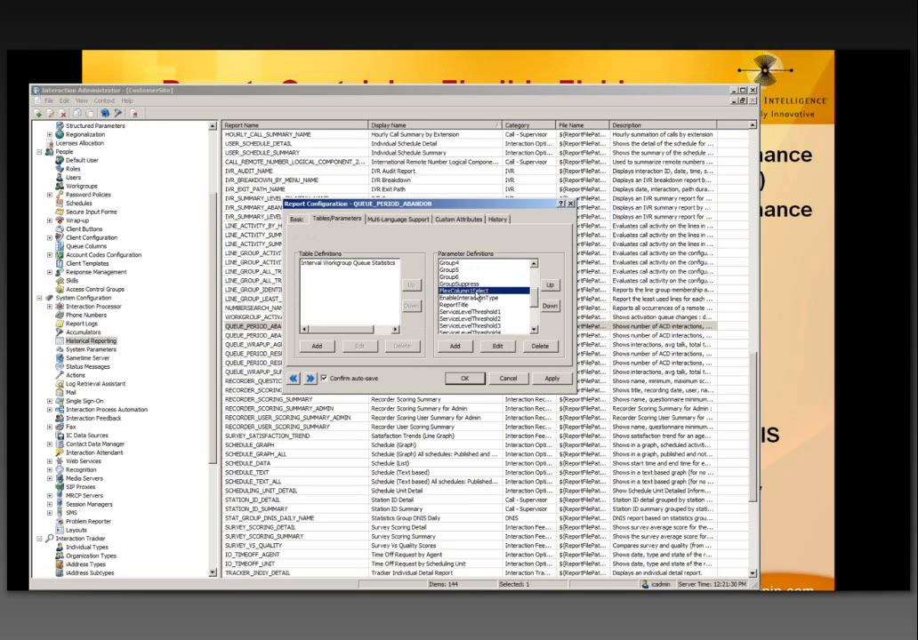
pyautogui.click(498, 347)
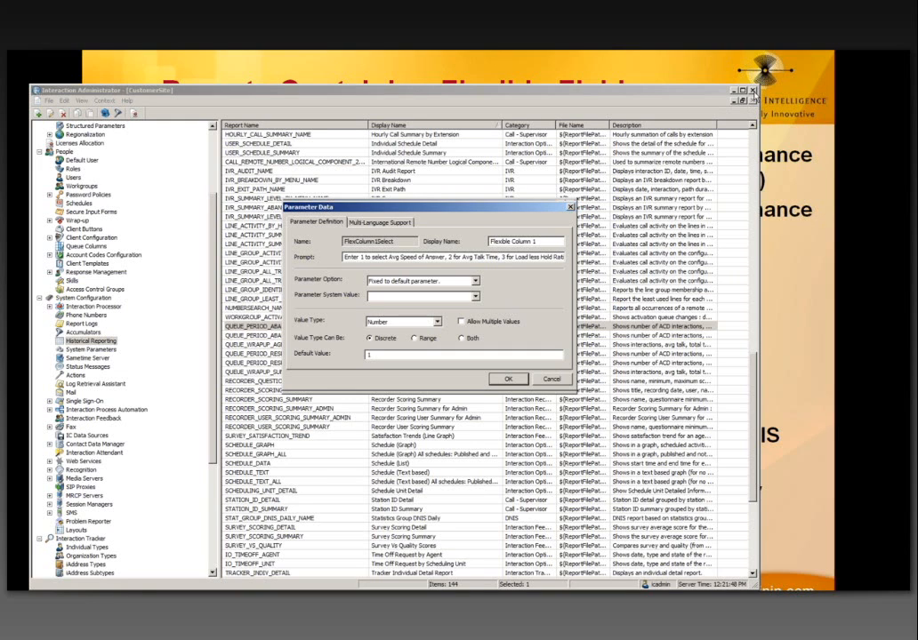
pyautogui.click(752, 96)
pyautogui.press('End')
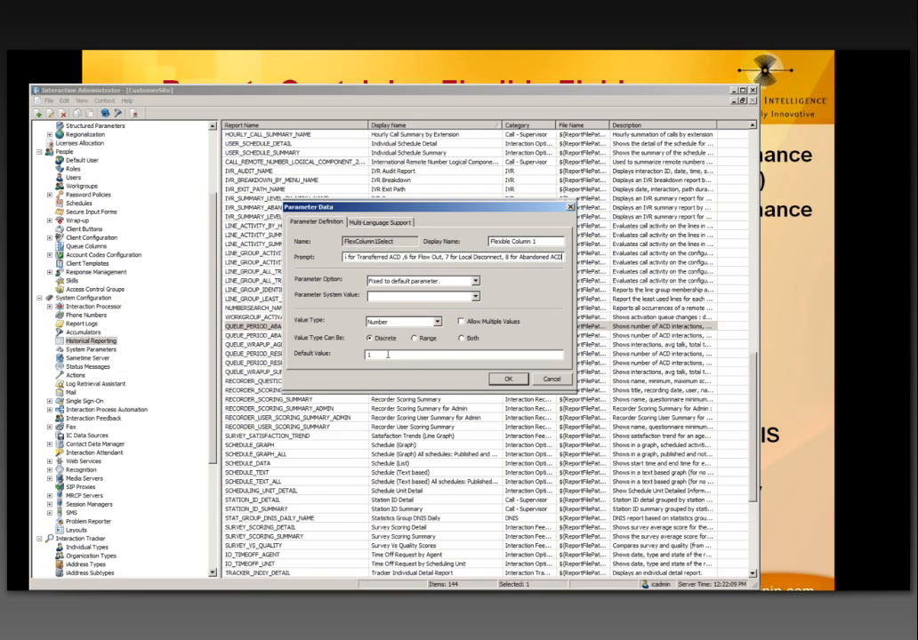
pyautogui.moveTo(381, 355); pyautogui.dragTo(339, 357)
pyautogui.write('8')
pyautogui.click(512, 382)
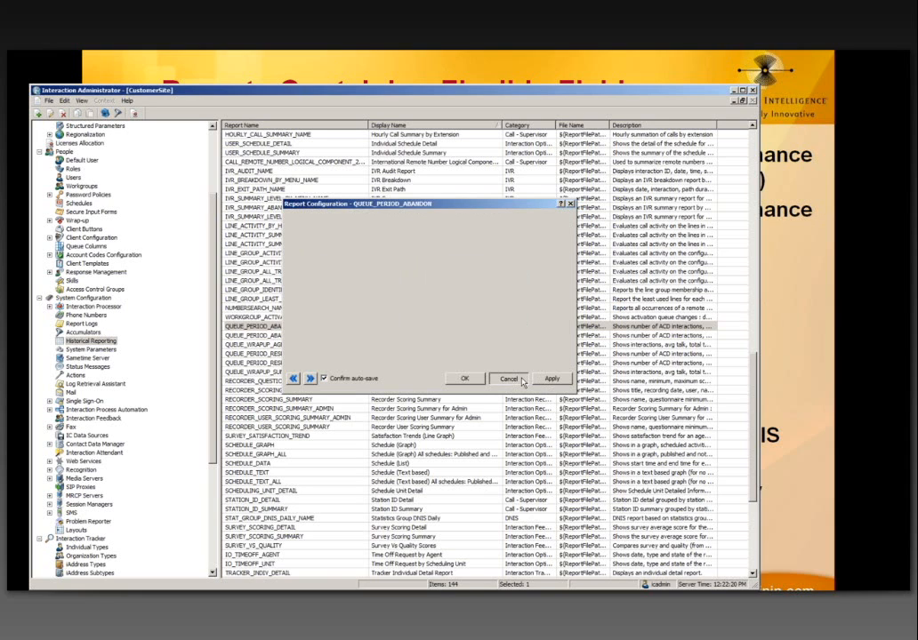
pyautogui.click(537, 68)
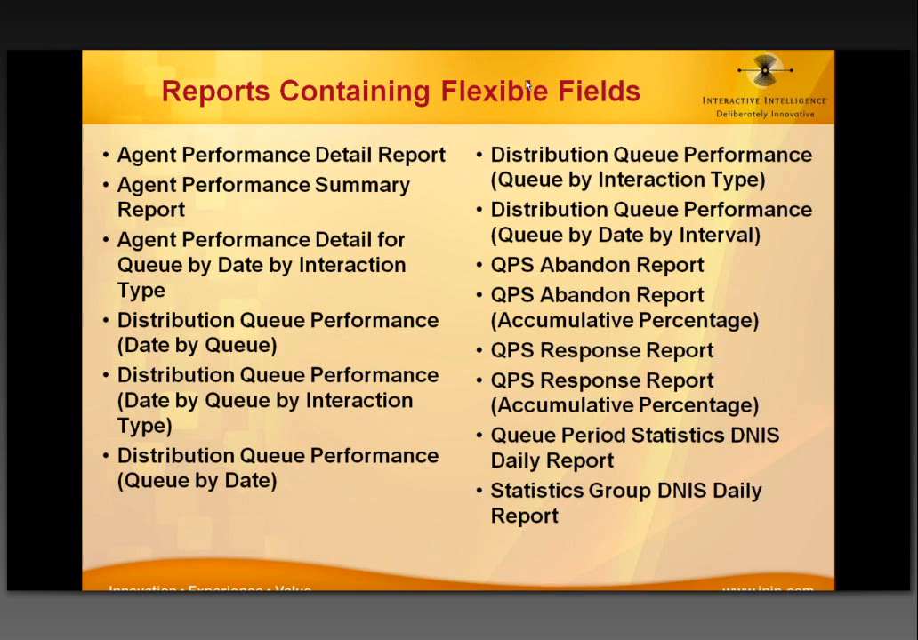
pyautogui.click(527, 82)
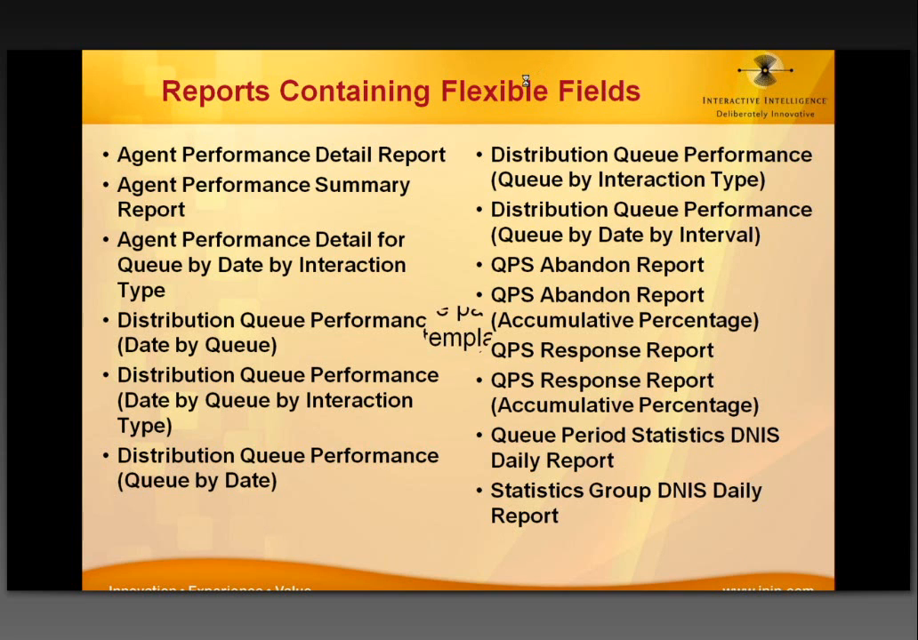
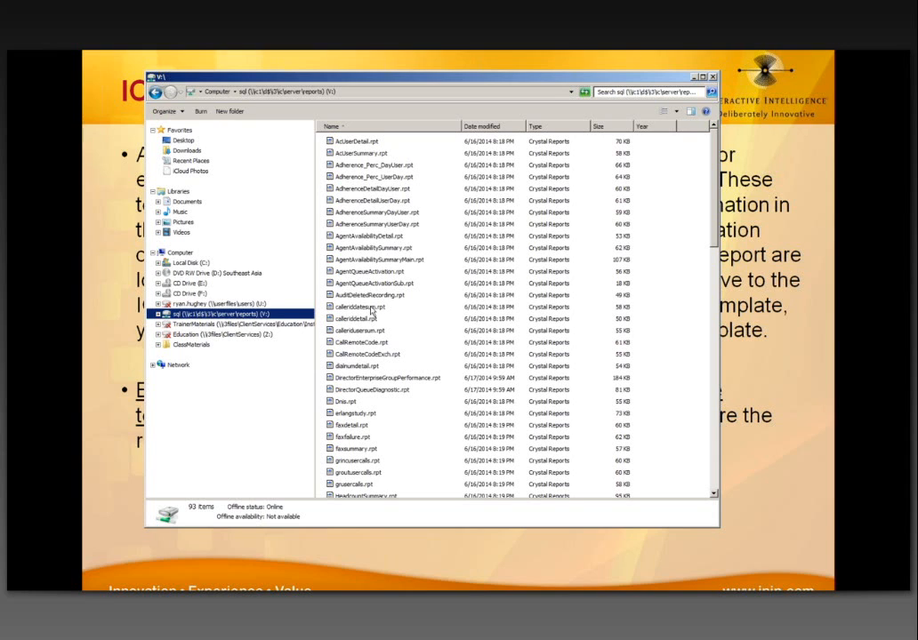
# Step: Review the AgentAvailabilitySummaryMain.rpt and AgentQueueActivationSub.rpt templates on the V: drive, then start Remote Desktop Connection
pyautogui.click(374, 259)
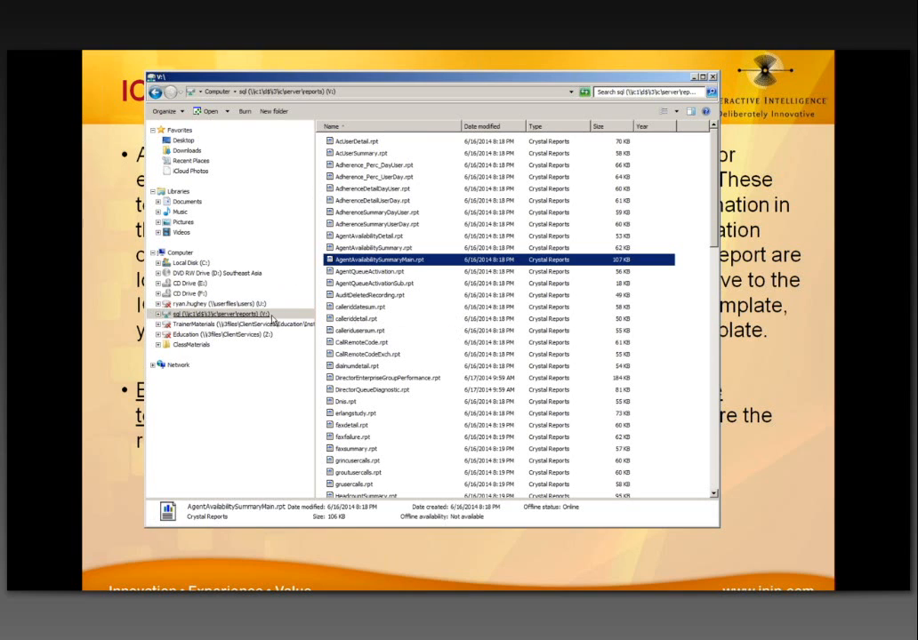
pyautogui.click(365, 281)
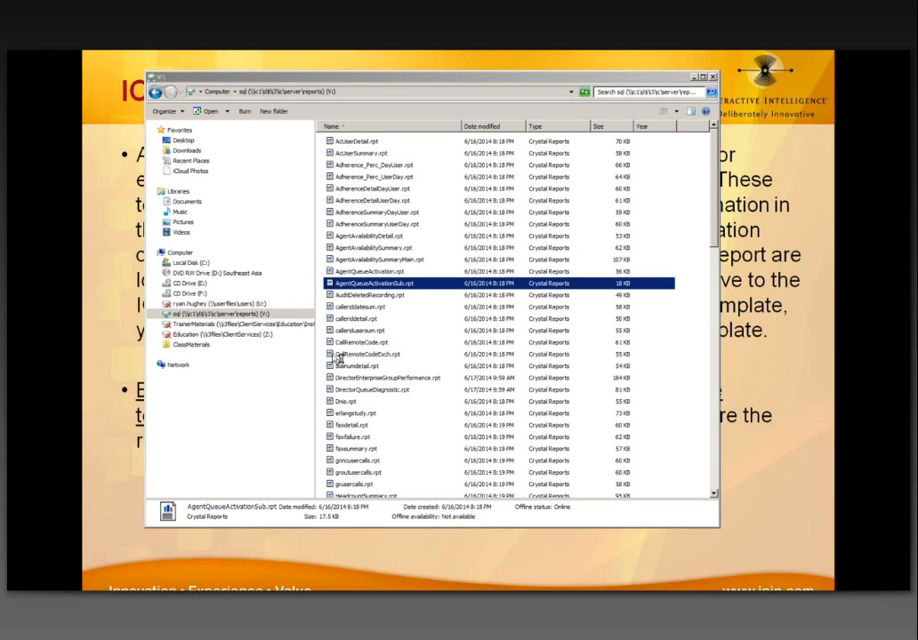
pyautogui.click(488, 225)
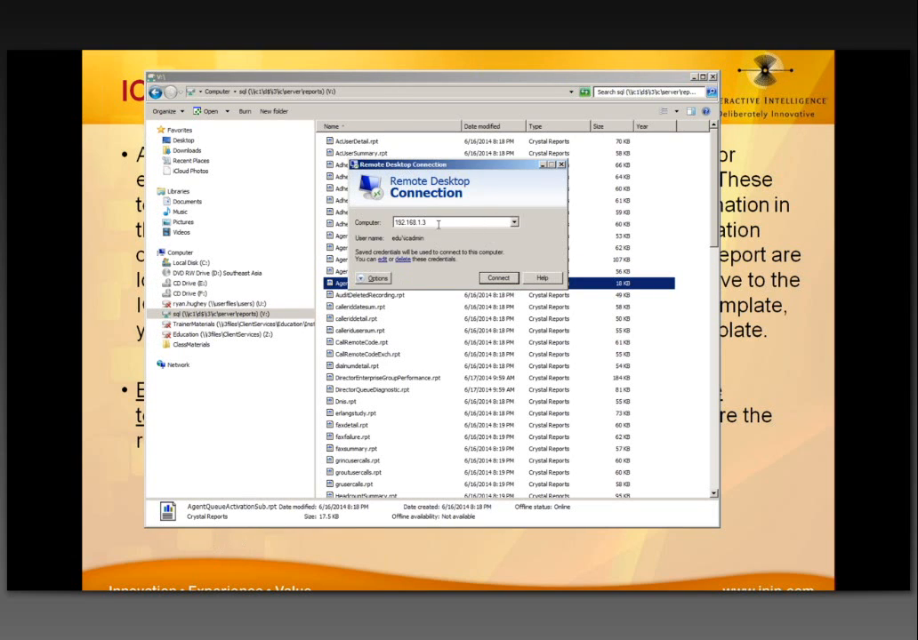
# Step: Connect Remote Desktop to the ic1 server and reposition the session window
pyautogui.moveTo(488, 225); pyautogui.dragTo(358, 228)
pyautogui.write('ic1')
pyautogui.press('Return')
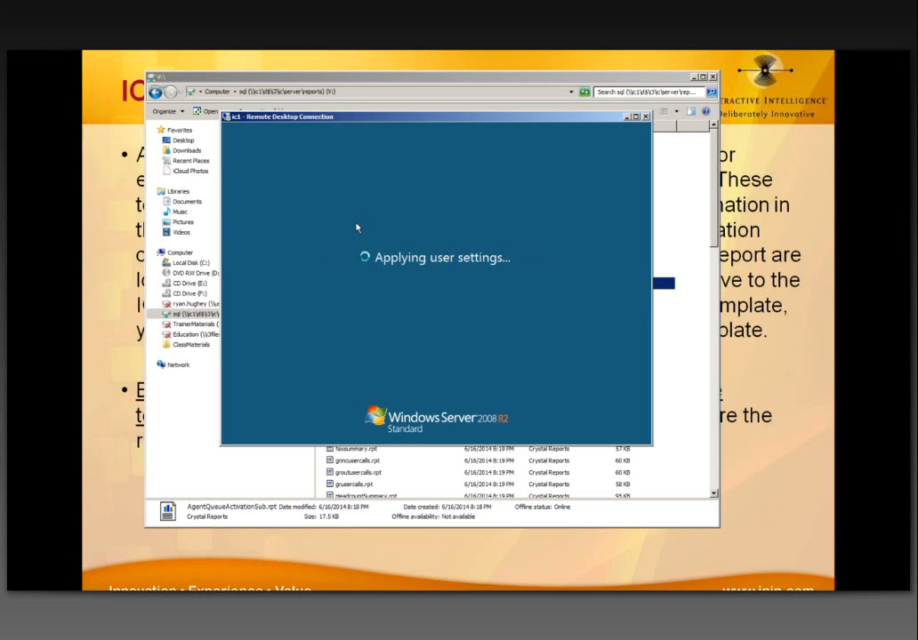
pyautogui.moveTo(423, 120); pyautogui.dragTo(408, 124)
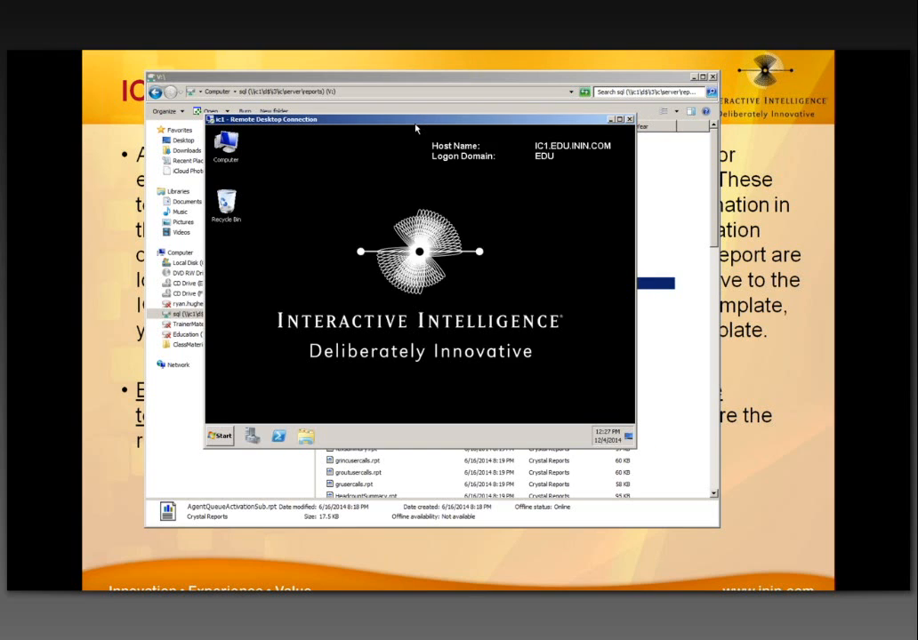
# Step: Browse the server to the D:\I3\IC\Server\Reports folder
pyautogui.click(307, 436)
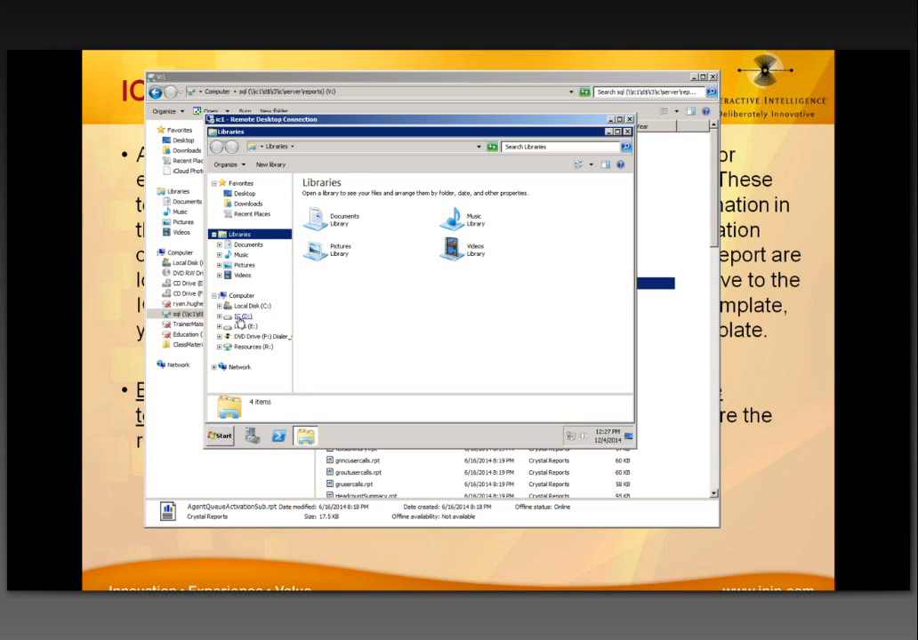
pyautogui.click(242, 317)
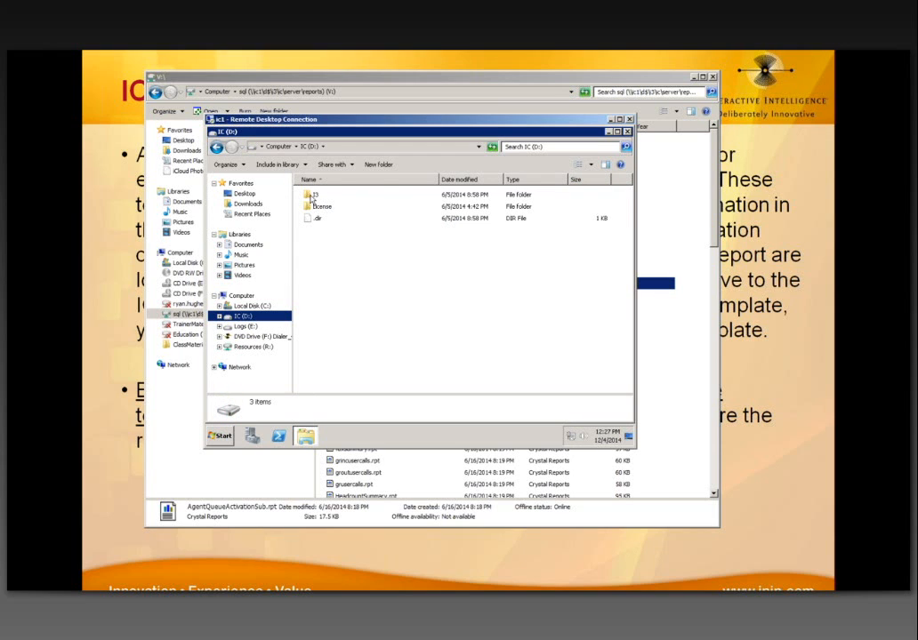
pyautogui.doubleClick(311, 195)
pyautogui.doubleClick(311, 195)
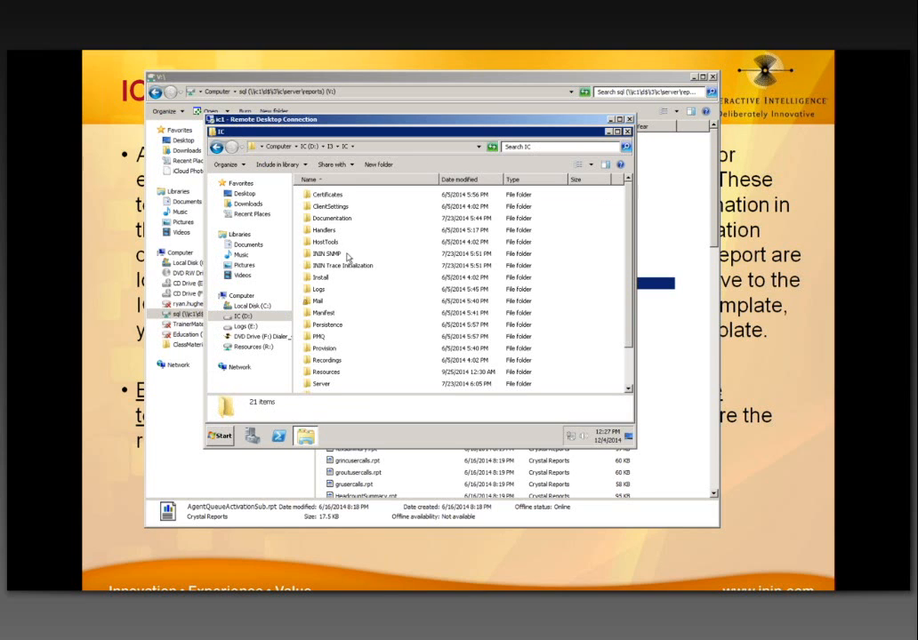
pyautogui.click(321, 384)
pyautogui.scroll(-2, 322, 374)
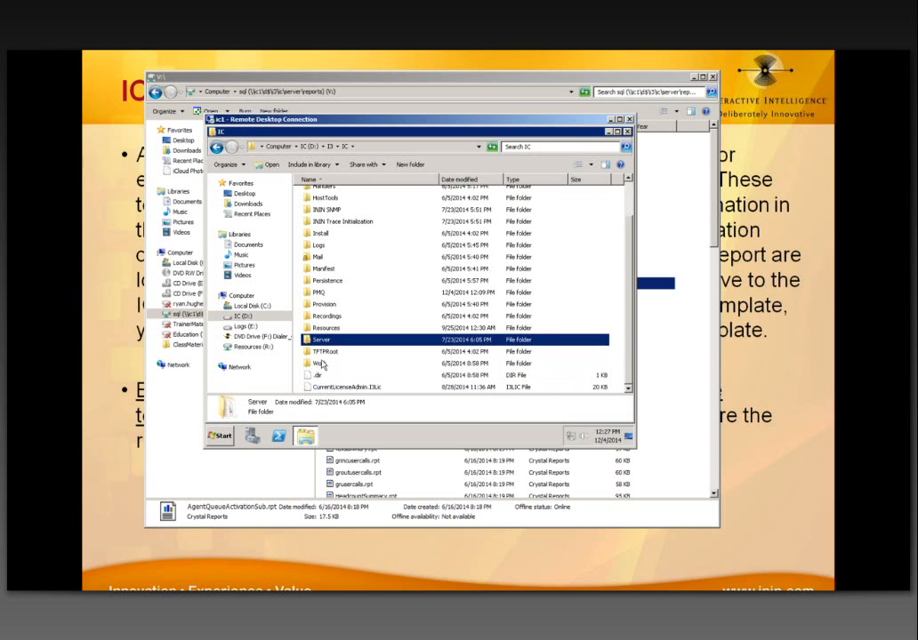
pyautogui.press('Return')
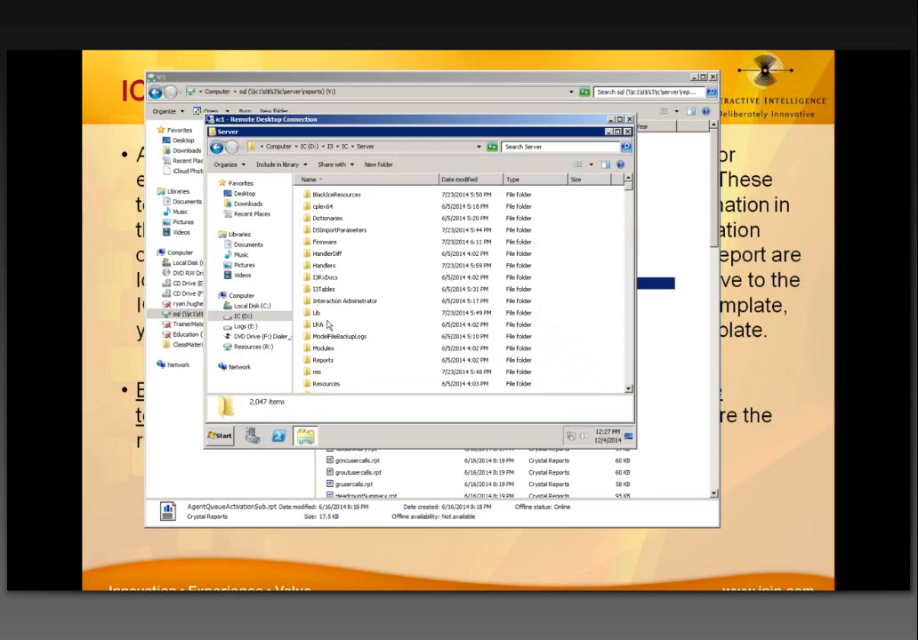
pyautogui.click(322, 360)
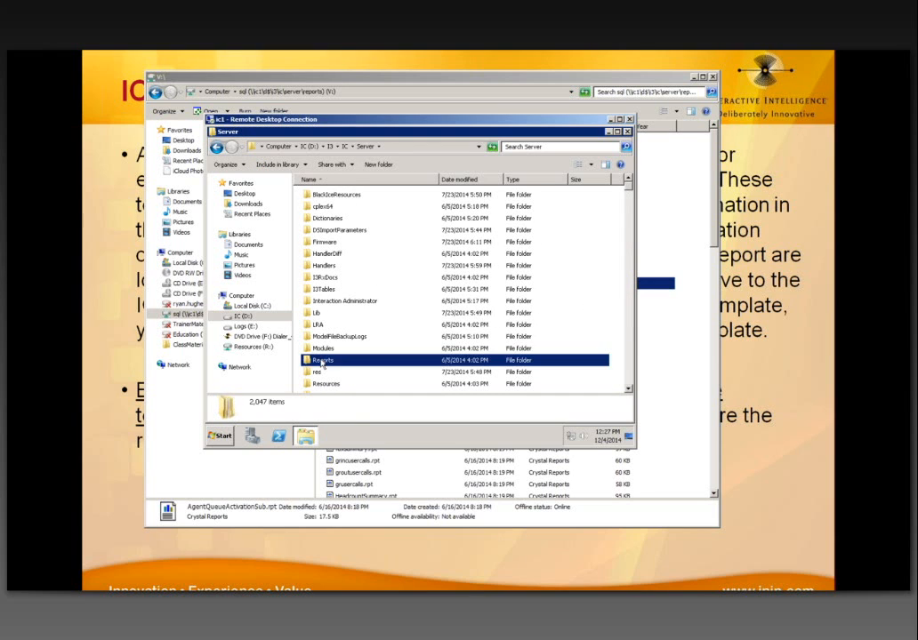
pyautogui.press('Return')
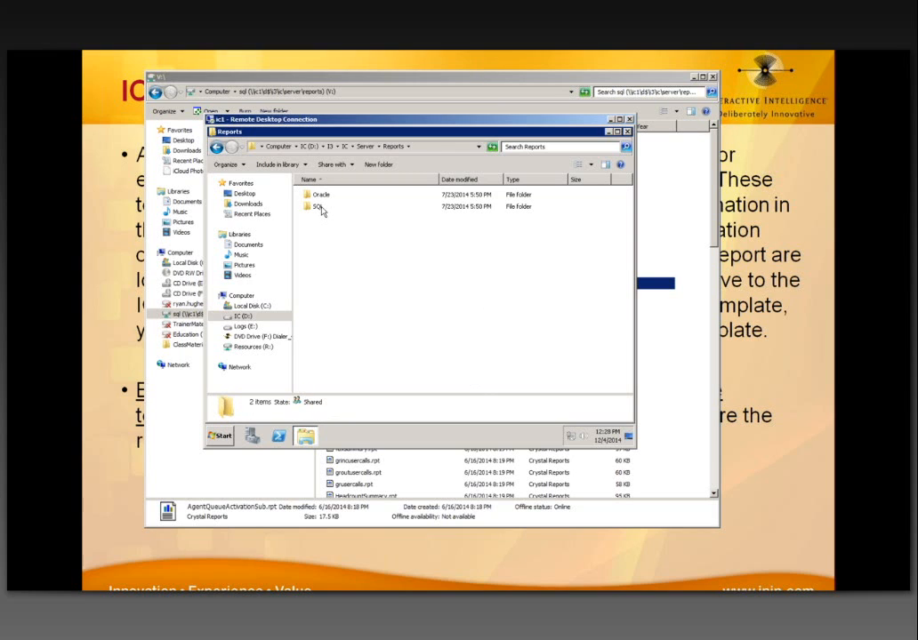
# Step: Look in the Oracle folder, then open the SQL folder of 93 .rpt templates and minimize the session
pyautogui.doubleClick(320, 196)
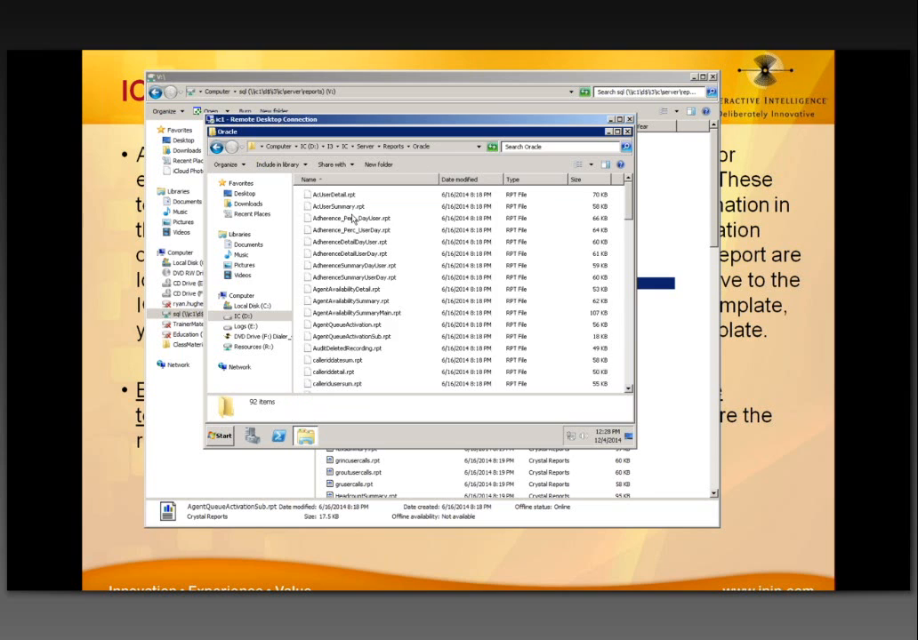
pyautogui.press('BackSpace')
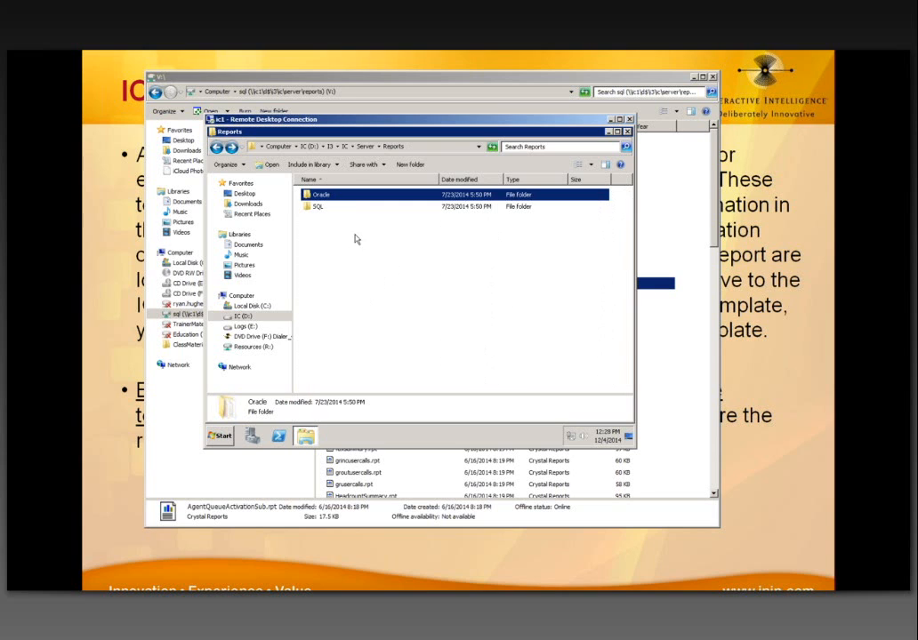
pyautogui.doubleClick(322, 209)
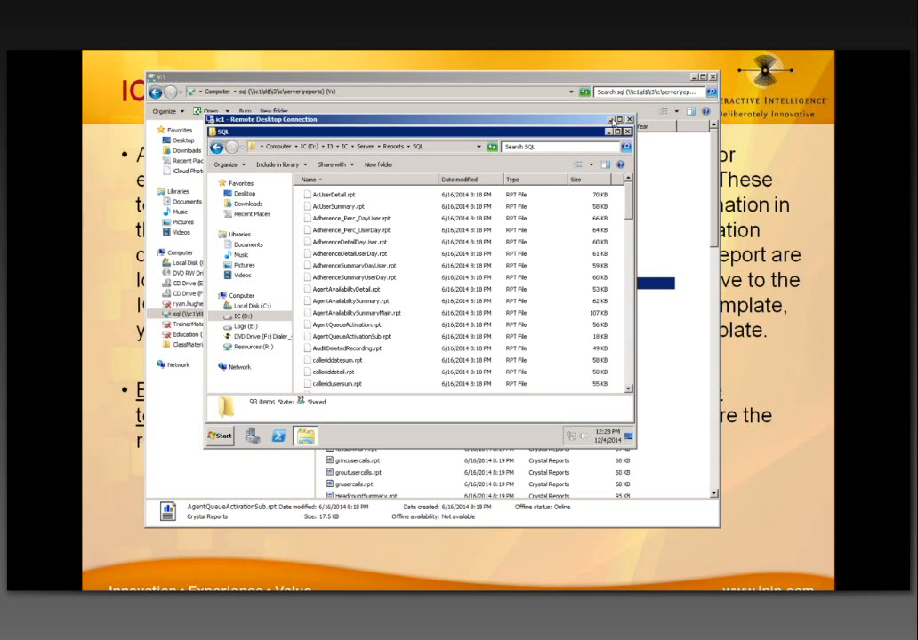
pyautogui.click(611, 119)
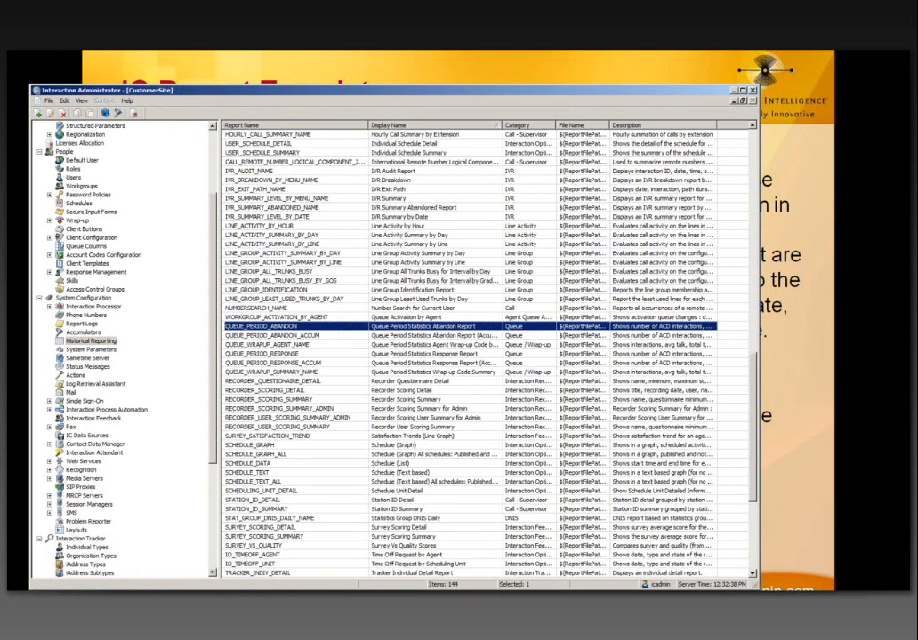
# Step: Move Interaction Administrator up and widen the File Name column to show full $(ReportFilePath) .rpt paths
pyautogui.moveTo(363, 96); pyautogui.dragTo(359, 62)
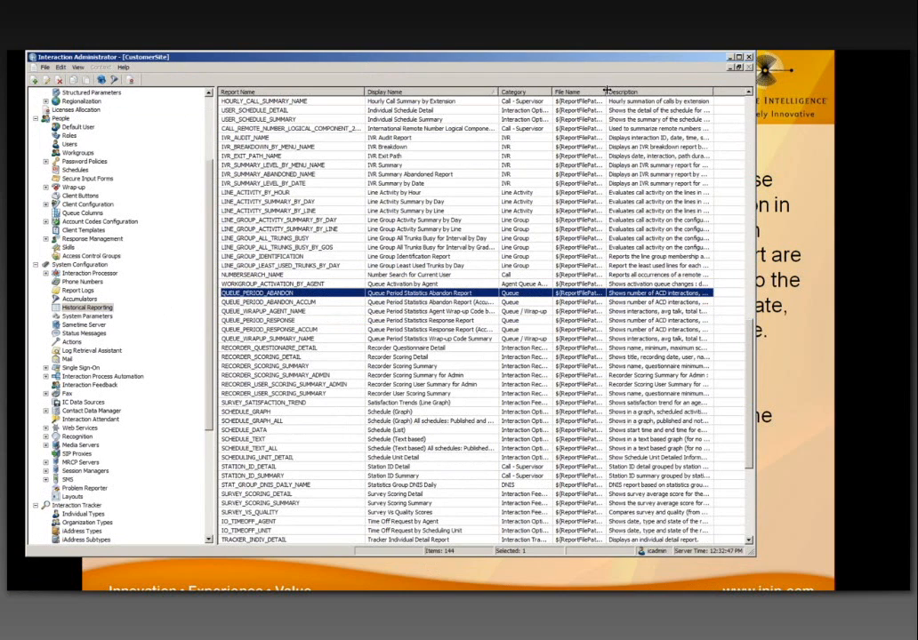
pyautogui.moveTo(682, 92); pyautogui.dragTo(707, 92)
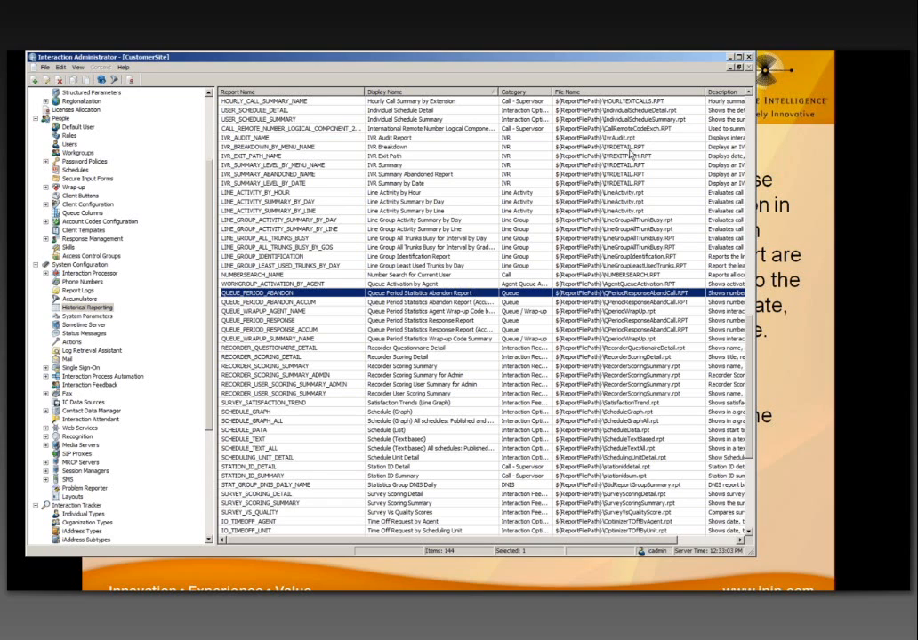
# Step: Compare File Name values for IVR_BREAKDOWN_BY_MENU_NAME and the LINE_GROUP_ACTIVITY_SUMMARY and ALL_TRUNKS_BUSY reports
pyautogui.click(631, 147)
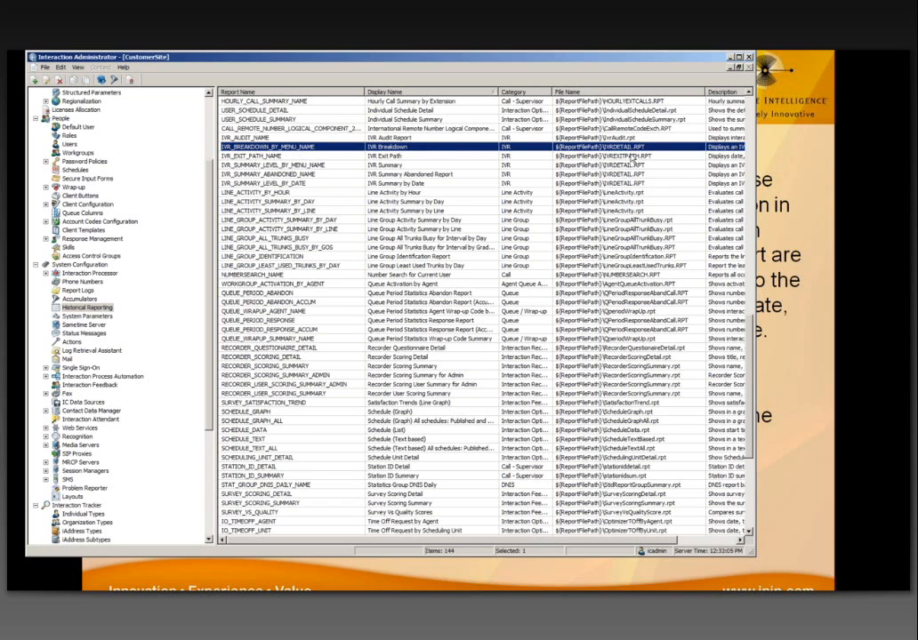
pyautogui.click(647, 220)
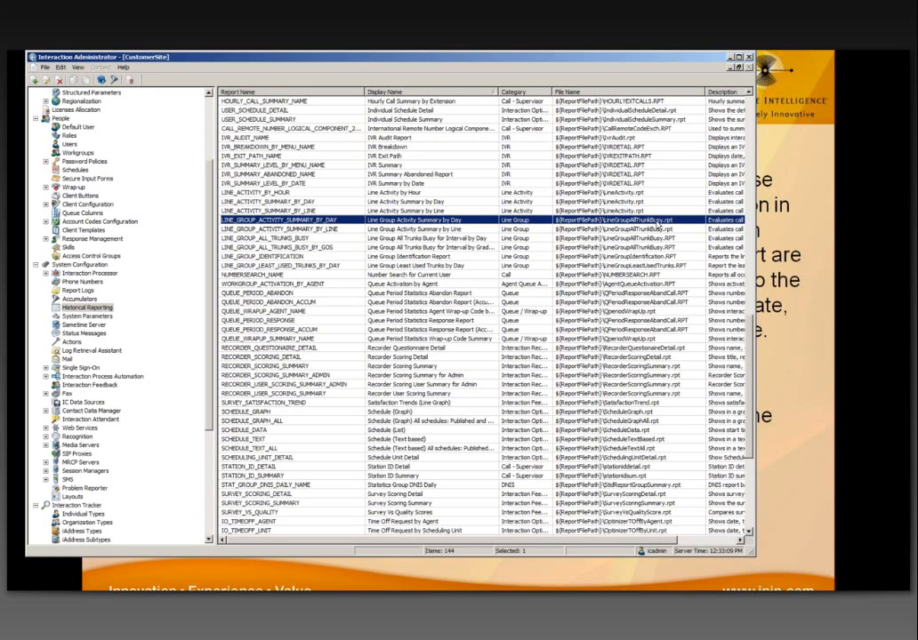
pyautogui.click(647, 230)
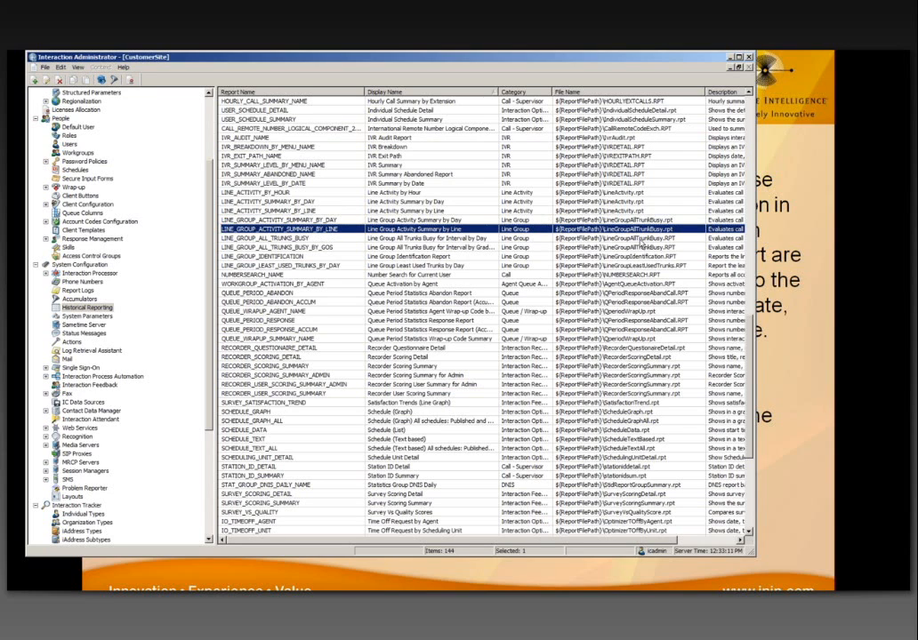
pyautogui.click(644, 239)
pyautogui.click(305, 248)
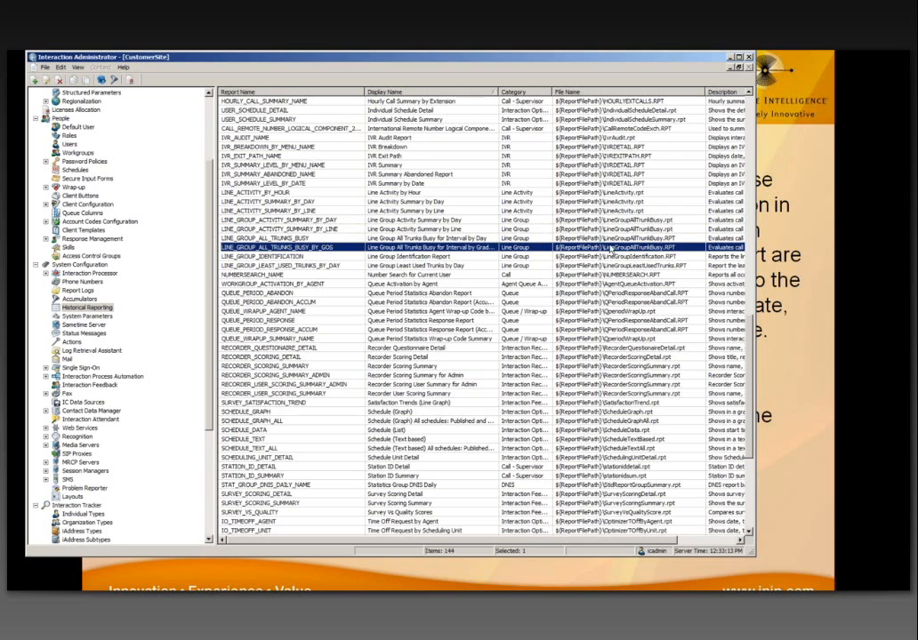
pyautogui.click(305, 239)
pyautogui.press('Up')
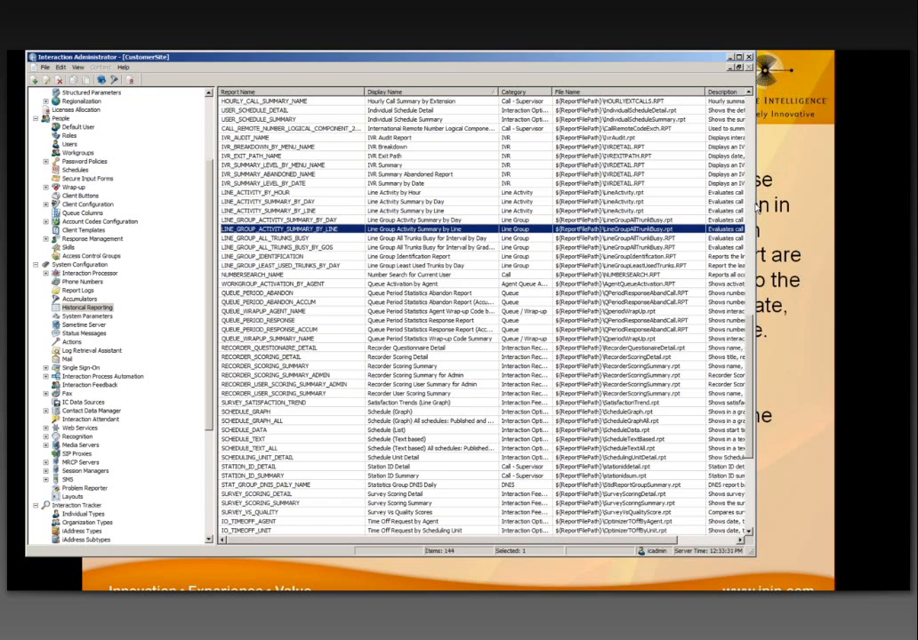
# Step: Reselect LINE_GROUP_ALL_TRUNKS_BUSY, then minimize Interaction Administrator to reveal the IC Report Templates slide
pyautogui.click(761, 210)
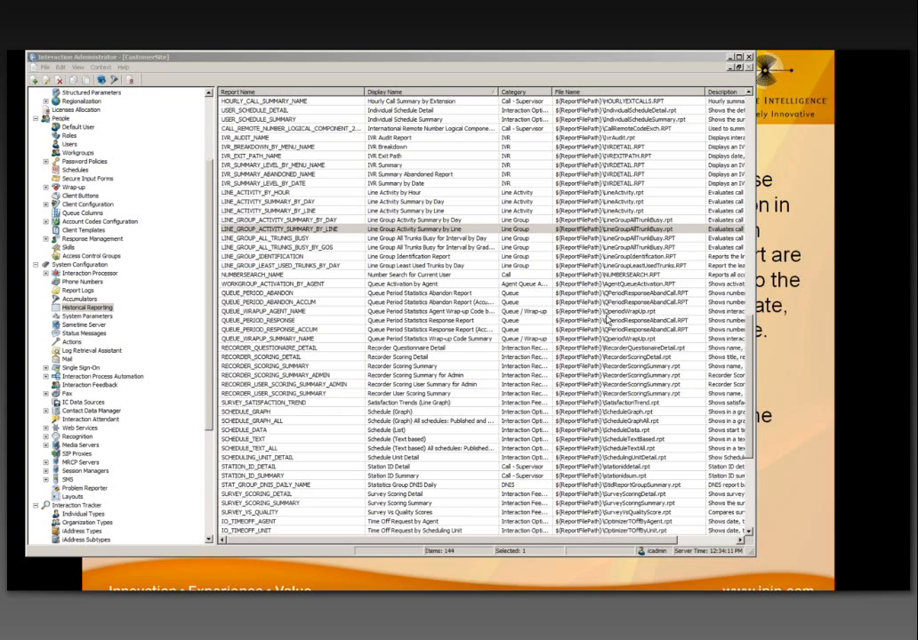
pyautogui.click(653, 230)
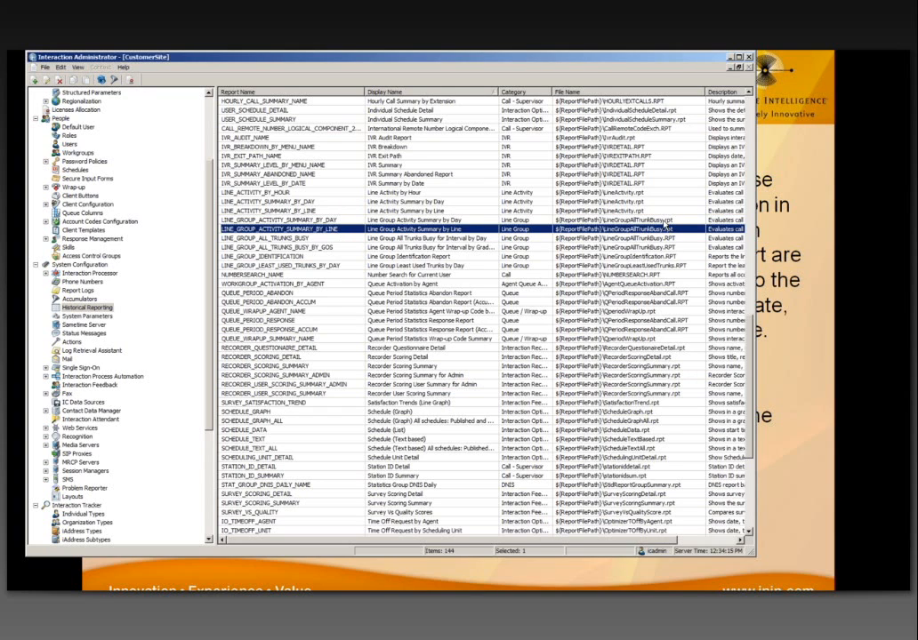
pyautogui.click(665, 239)
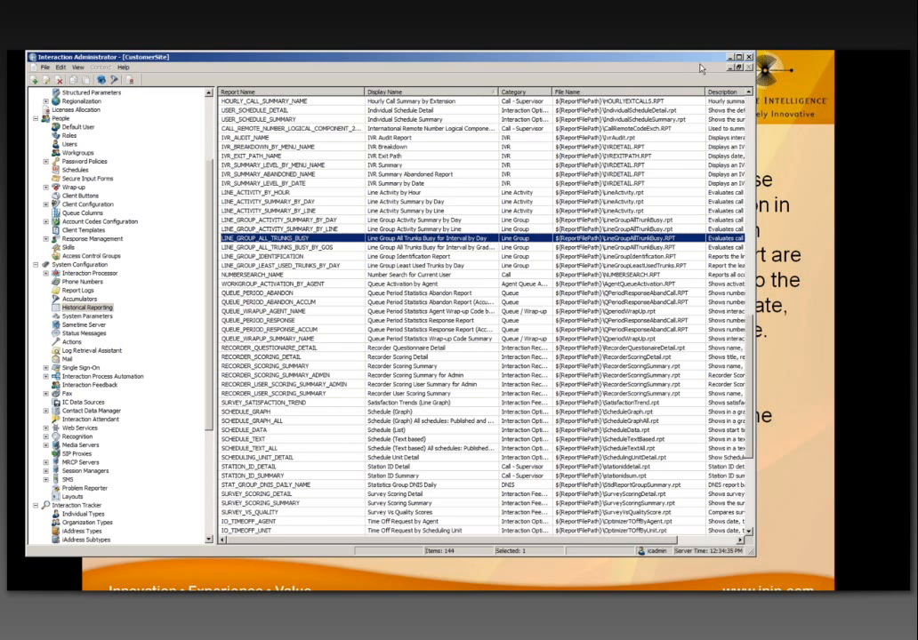
pyautogui.click(729, 59)
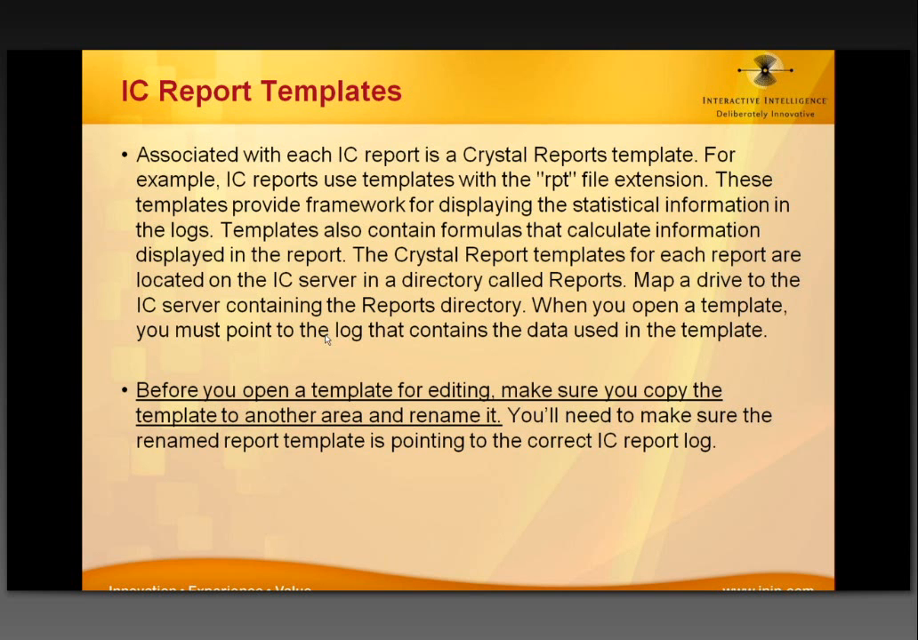
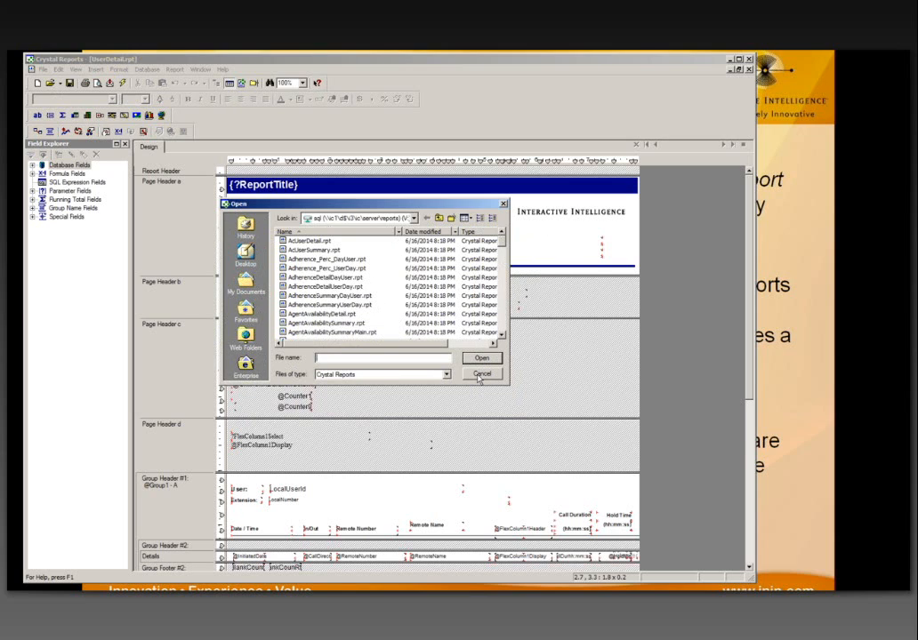
# Step: Cancel the Open dialog and check the QUEUE_PERIOD_RESPONSE and USER_CALL_DETAIL_NAME report entries
pyautogui.click(479, 374)
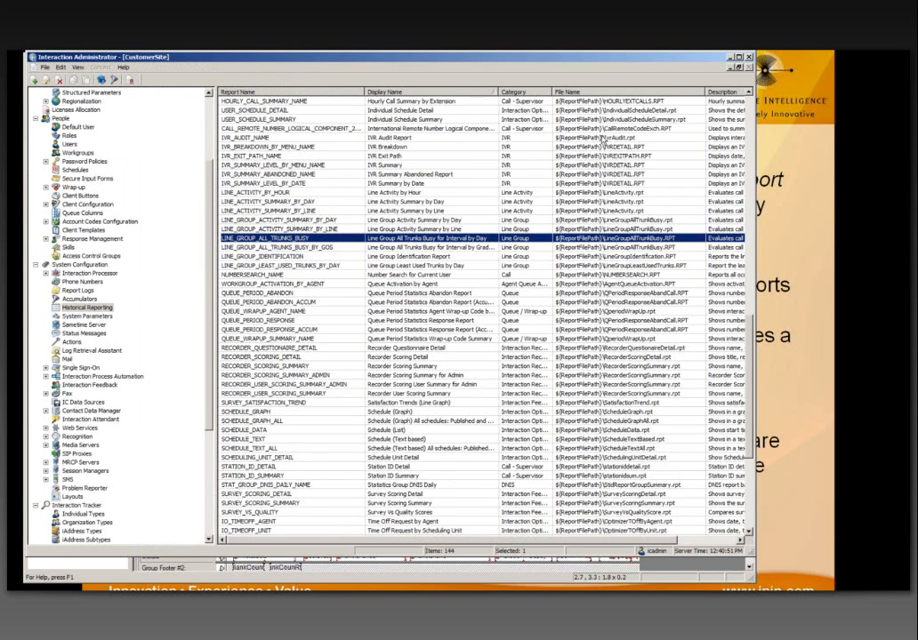
pyautogui.click(604, 320)
pyautogui.scroll(-1, 606, 323)
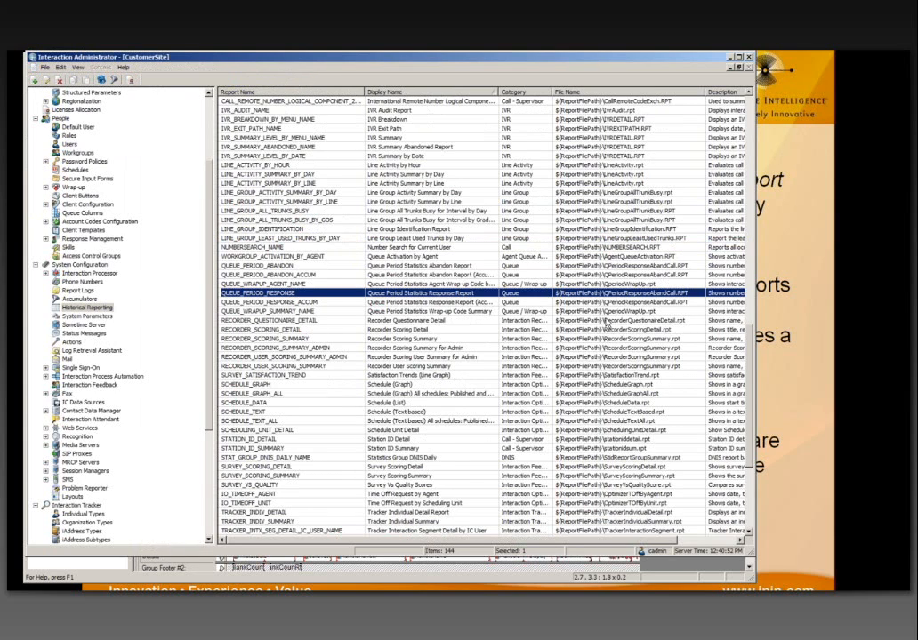
pyautogui.scroll(-7, 609, 337)
pyautogui.click(635, 442)
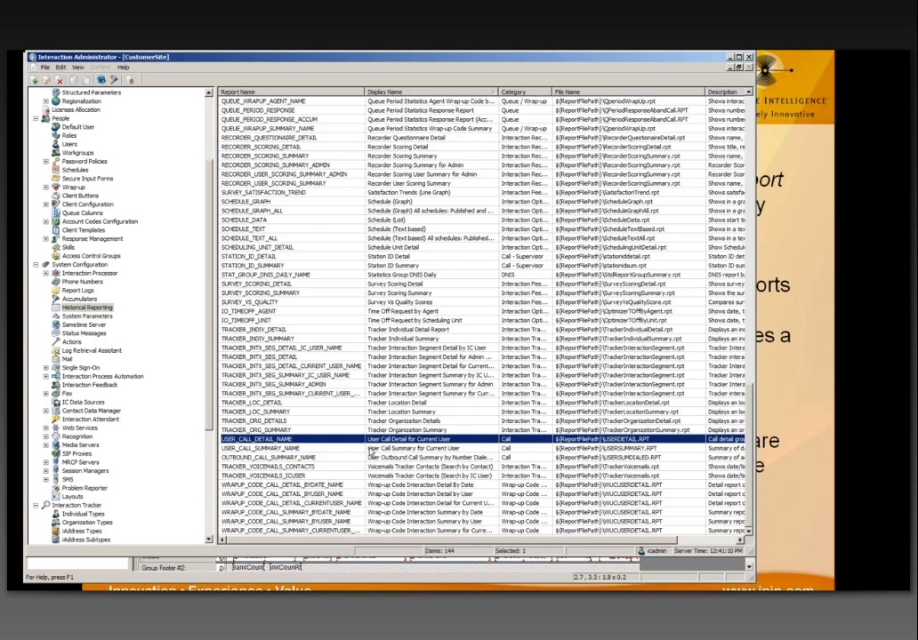
# Step: Check SURVEY_SCORING_SUMMARY, scroll back up the list, and minimize Interaction Administrator
pyautogui.click(648, 294)
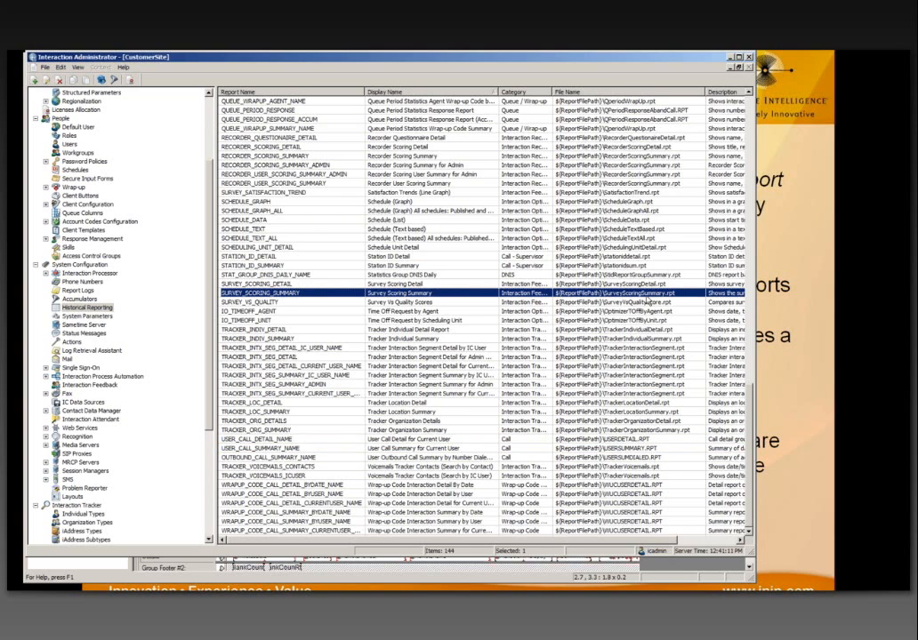
pyautogui.scroll(6, 646, 305)
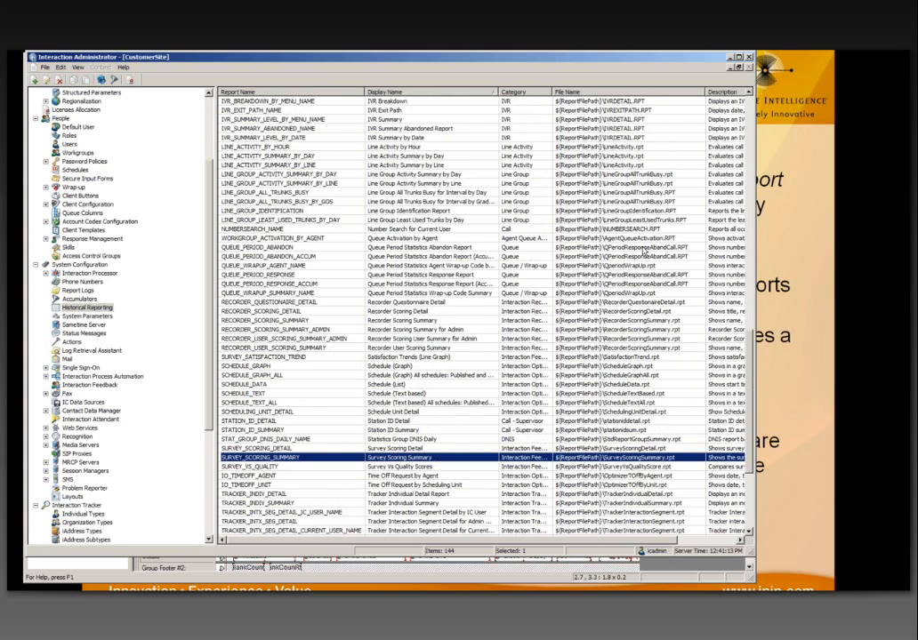
pyautogui.scroll(1, 645, 254)
pyautogui.scroll(2, 645, 231)
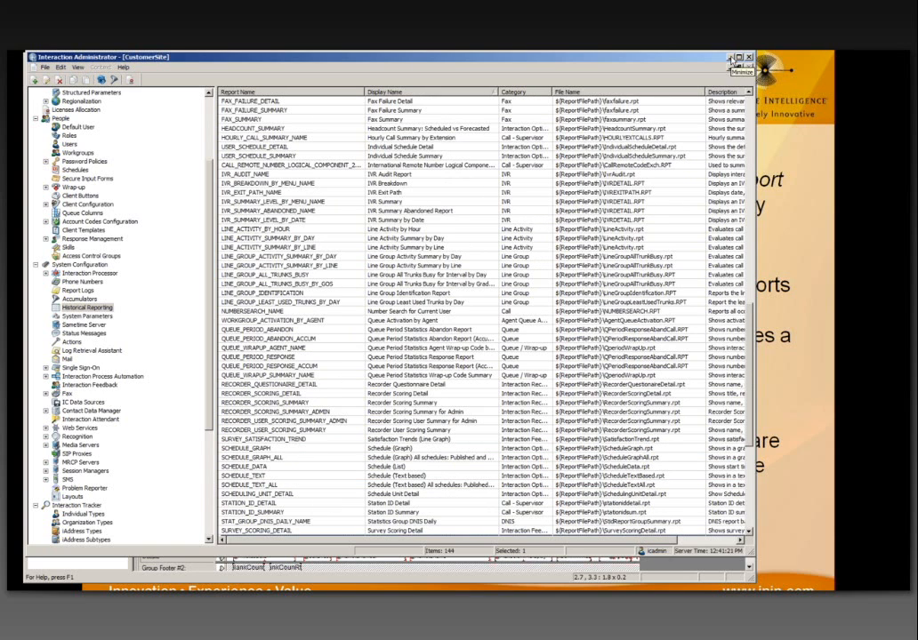
pyautogui.click(731, 57)
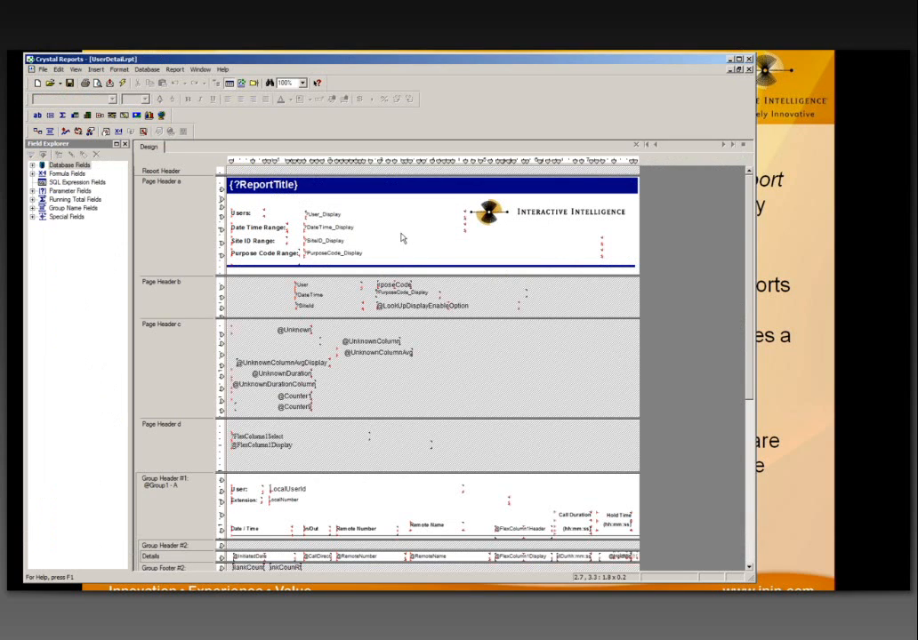
# Step: Delete the Interactive Intelligence logo from Page Header a
pyautogui.click(511, 216)
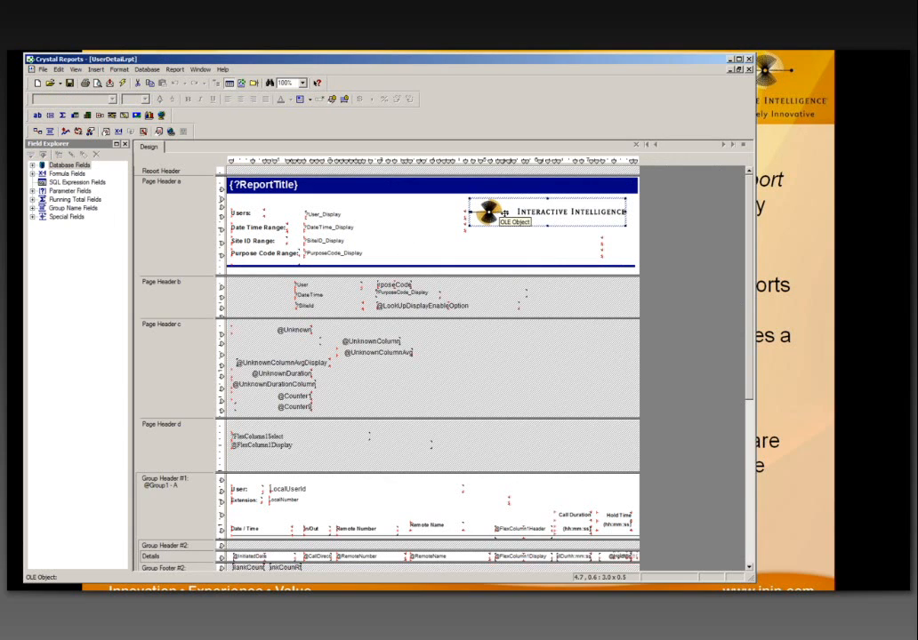
pyautogui.moveTo(504, 212); pyautogui.dragTo(490, 220)
pyautogui.press('Delete')
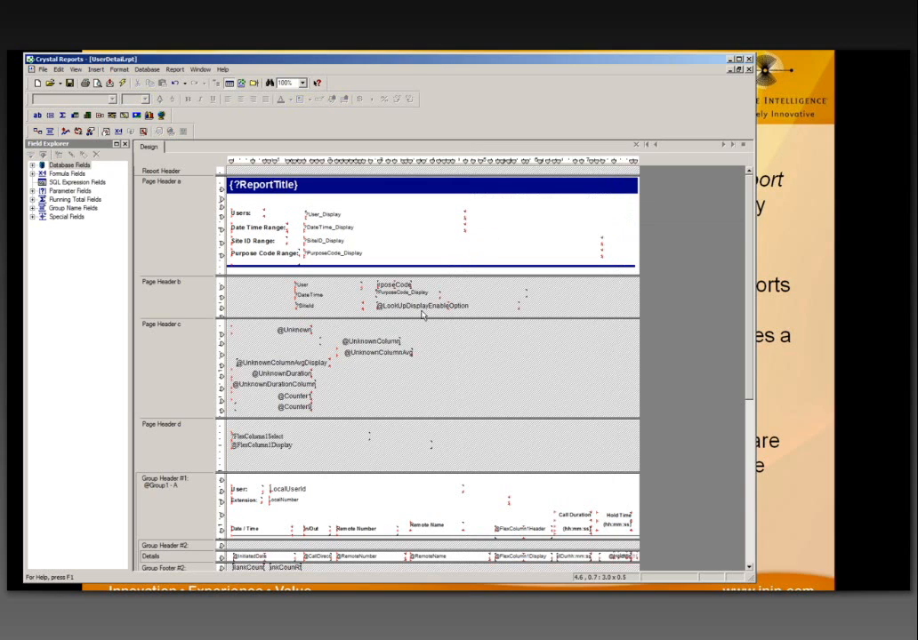
pyautogui.click(283, 363)
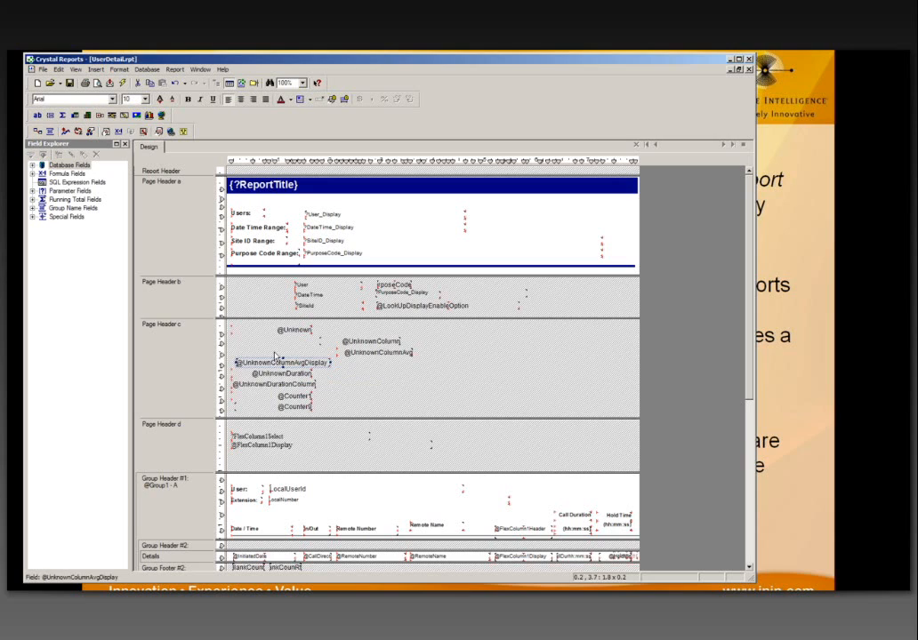
pyautogui.press('Tab')
pyautogui.press('Tab')
pyautogui.press('Tab')
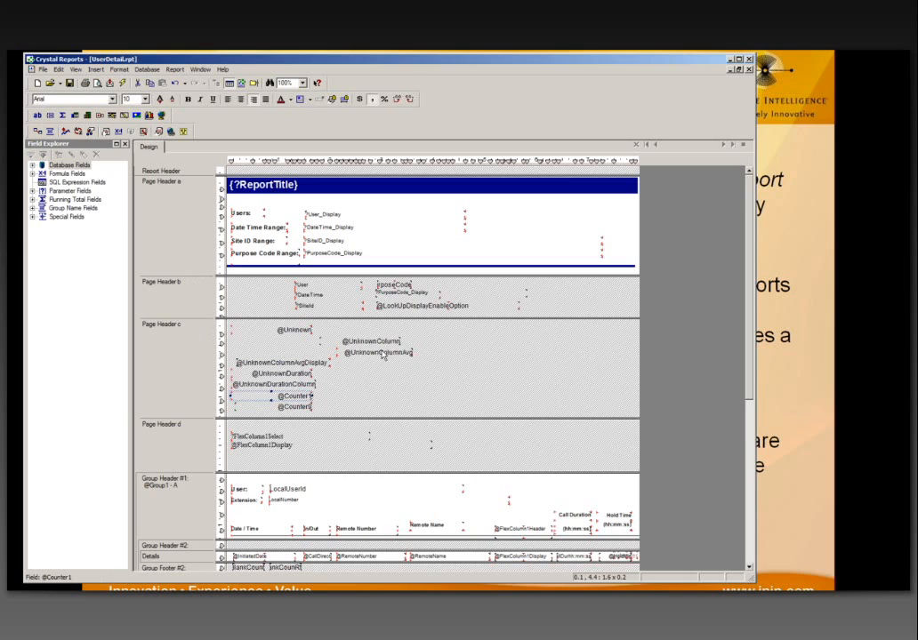
pyautogui.click(356, 342)
pyautogui.click(359, 351)
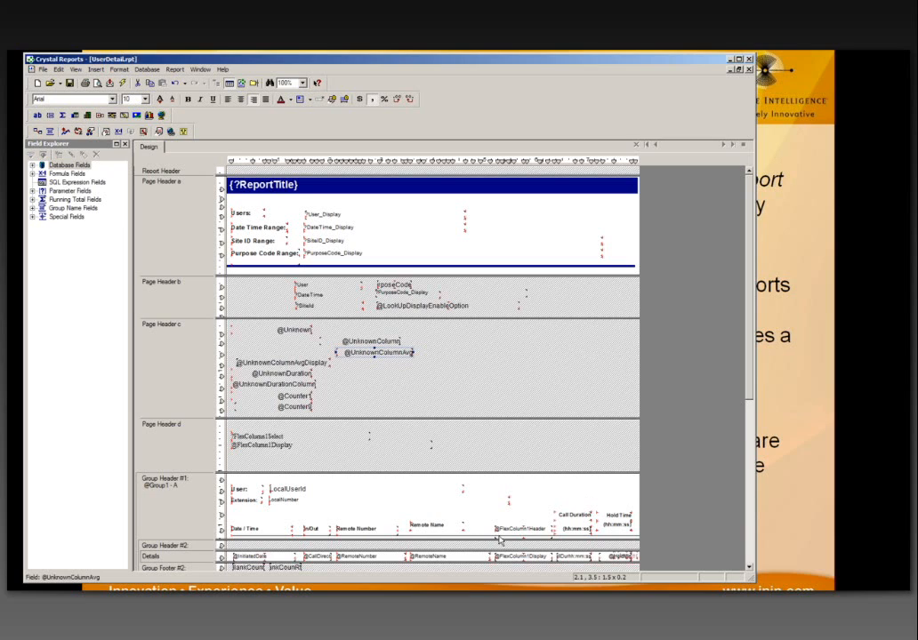
pyautogui.click(573, 515)
pyautogui.click(436, 525)
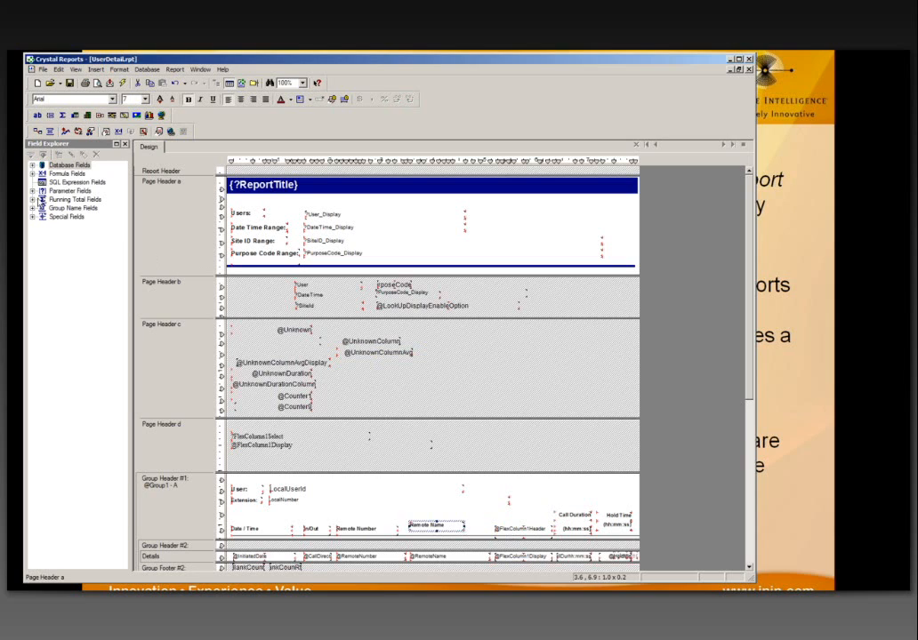
pyautogui.doubleClick(42, 166)
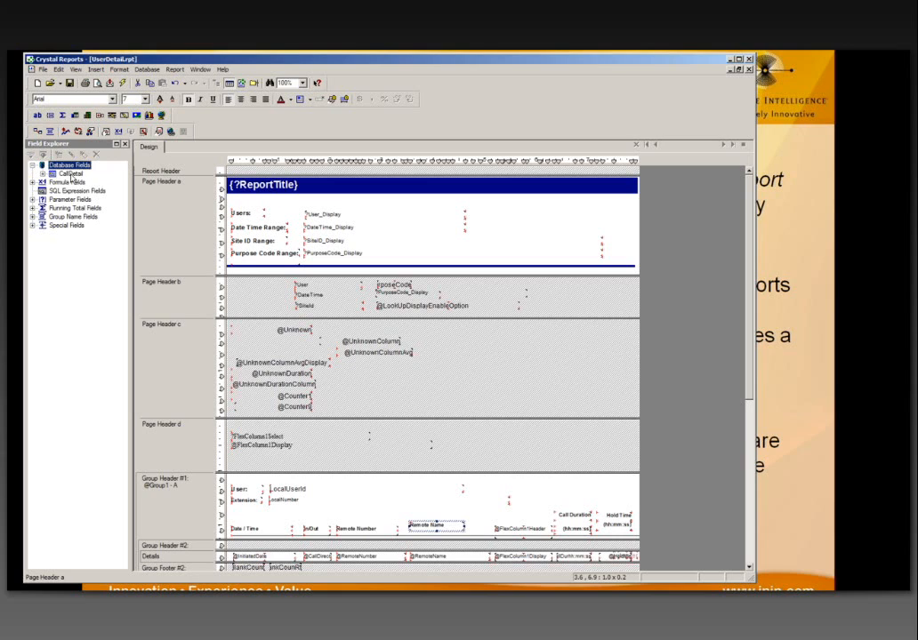
# Step: Expand the CallDetail table and place the DNIS field at the right of Page Header c
pyautogui.doubleClick(71, 174)
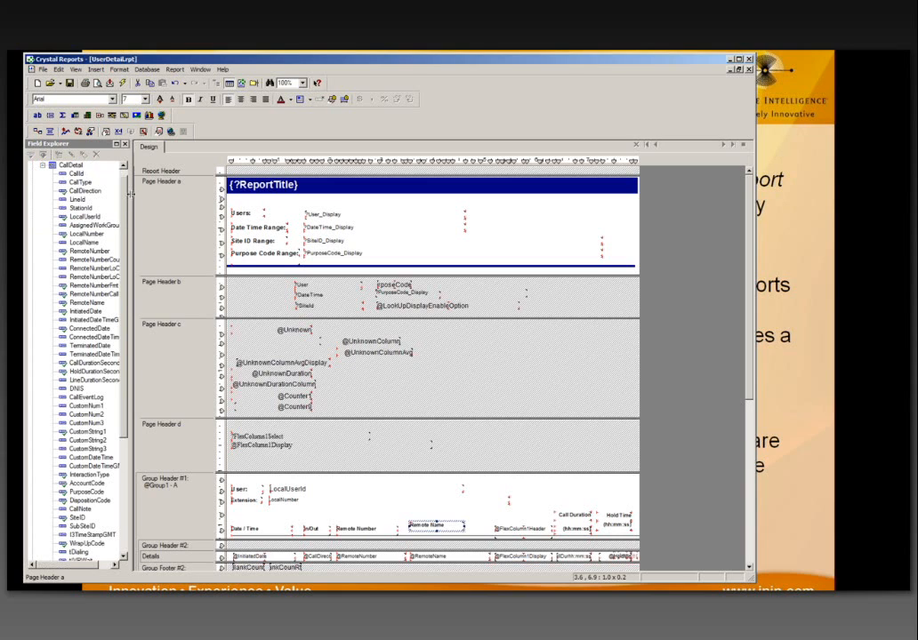
pyautogui.moveTo(130, 194); pyautogui.dragTo(152, 194)
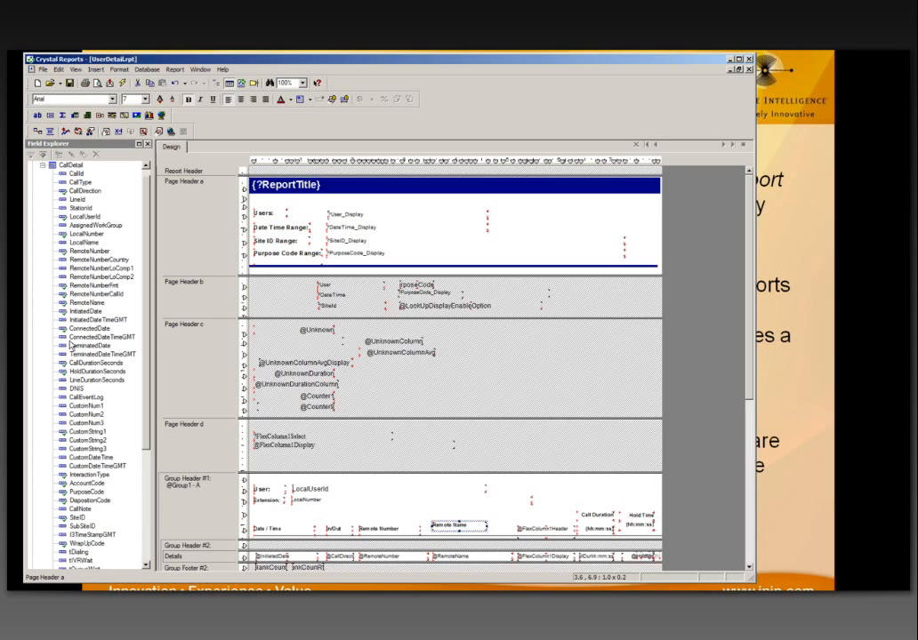
pyautogui.click(76, 389)
pyautogui.moveTo(76, 388); pyautogui.dragTo(531, 339)
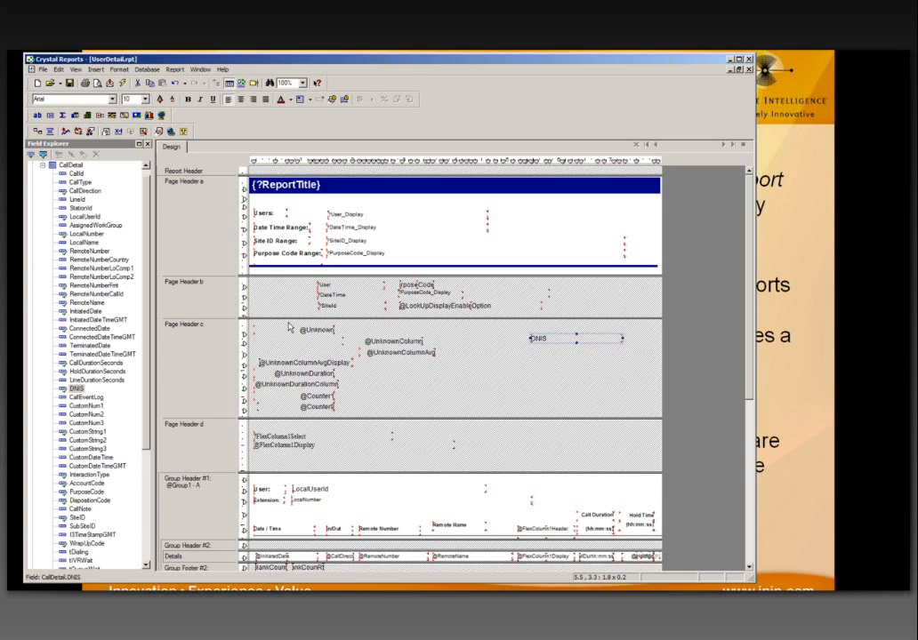
pyautogui.scroll(1, 148, 233)
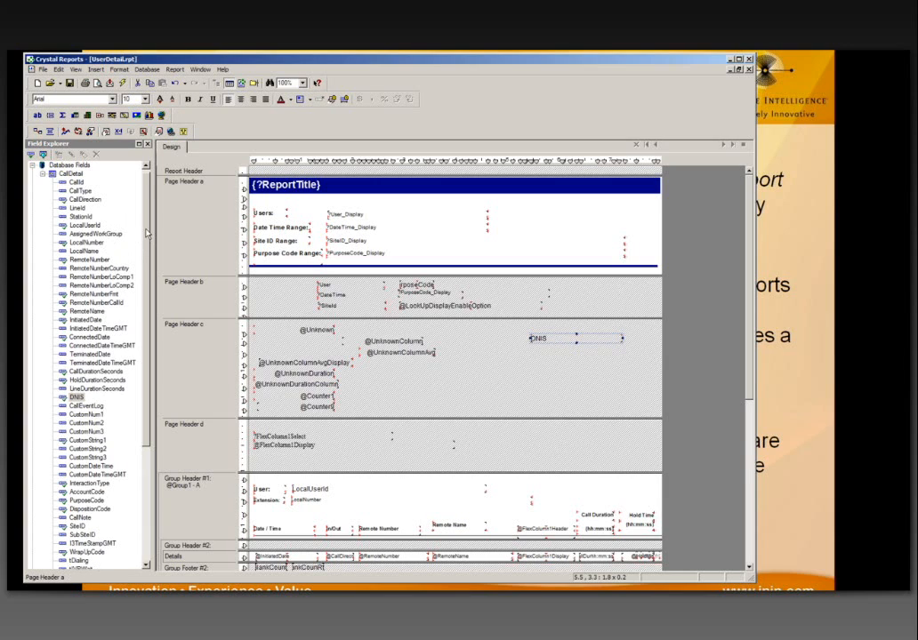
pyautogui.click(42, 174)
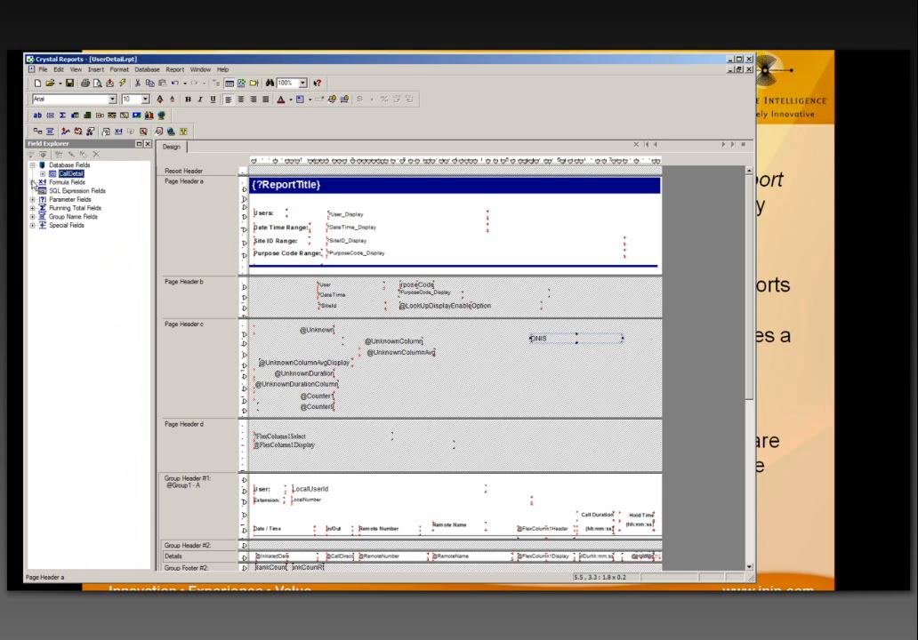
pyautogui.click(34, 182)
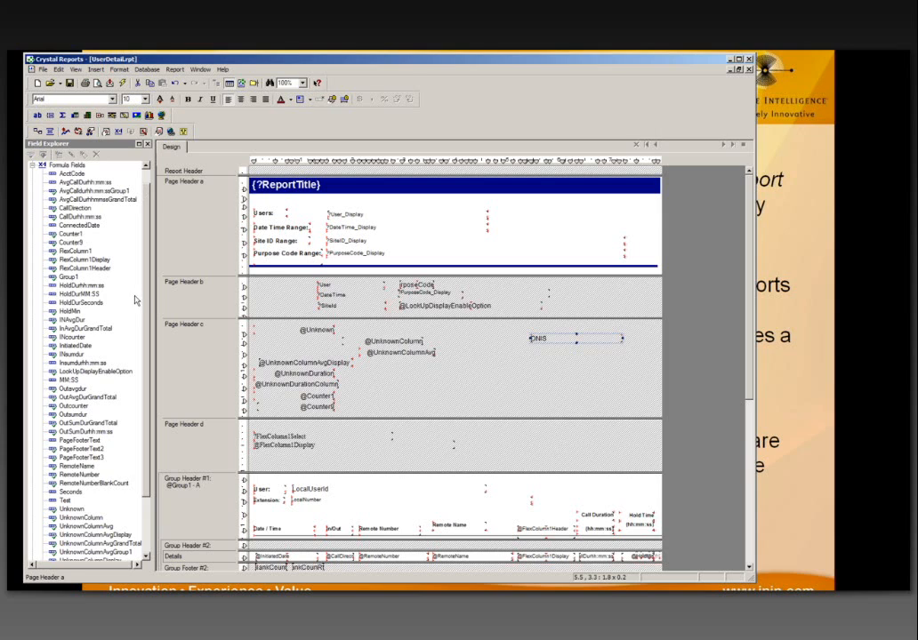
pyautogui.scroll(-2, 144, 307)
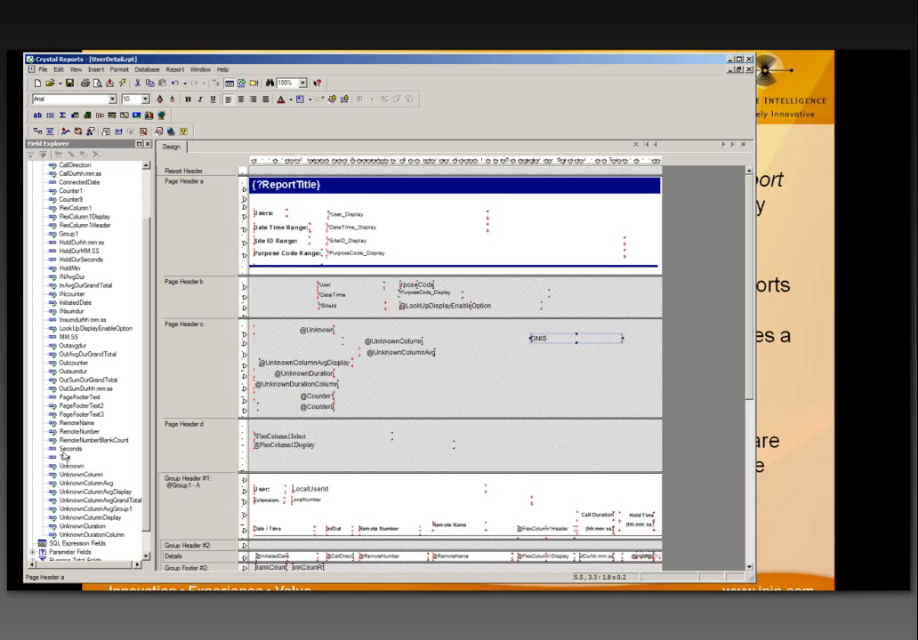
pyautogui.scroll(-1, 150, 433)
pyautogui.scroll(-1, 151, 433)
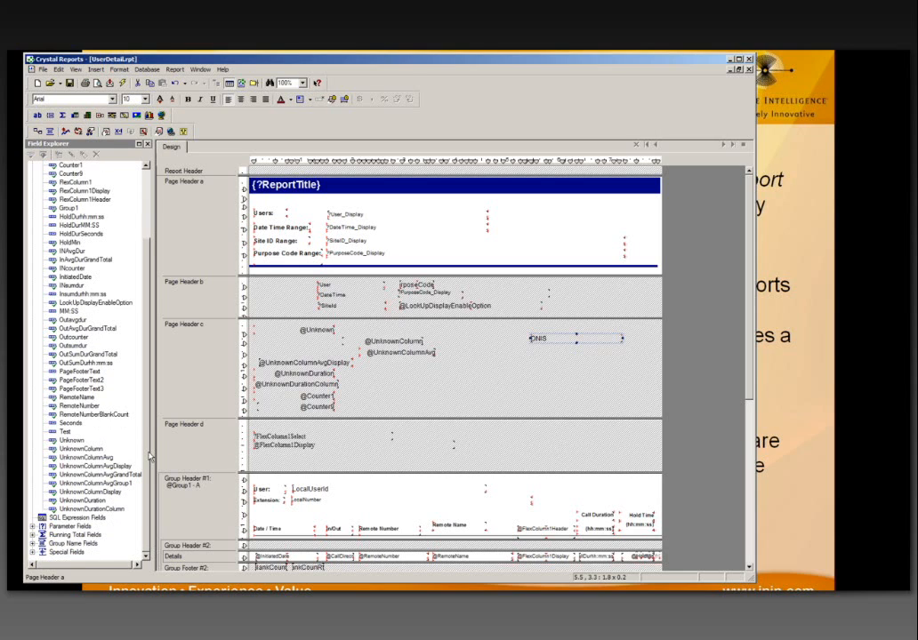
pyautogui.scroll(3, 121, 364)
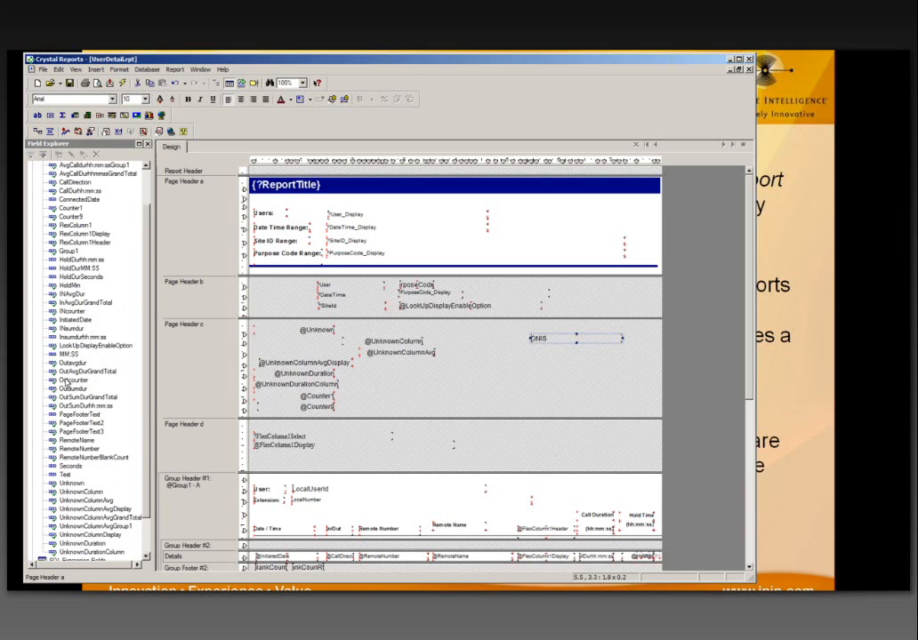
pyautogui.click(68, 354)
pyautogui.moveTo(68, 353); pyautogui.dragTo(534, 366)
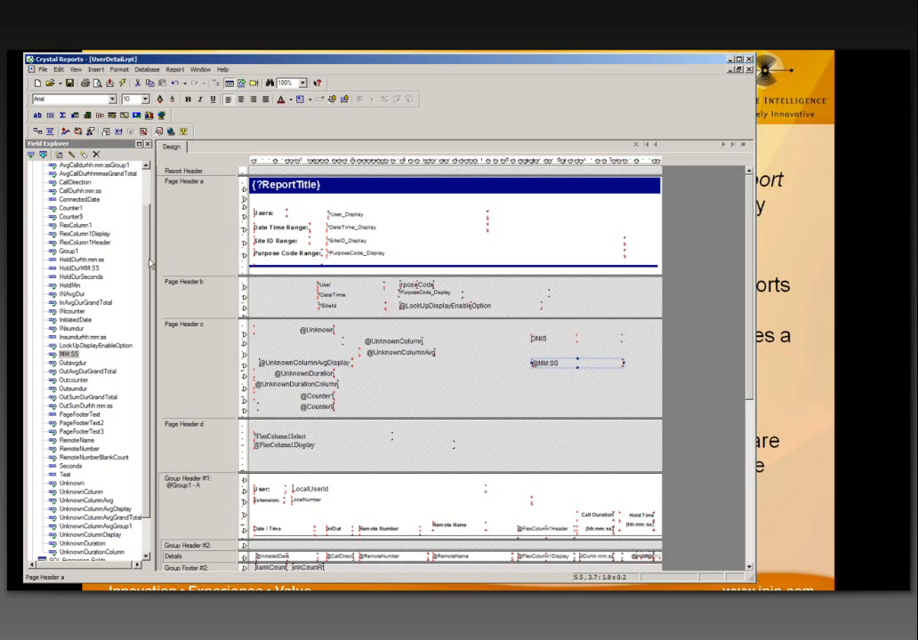
pyautogui.scroll(2, 122, 214)
pyautogui.click(42, 174)
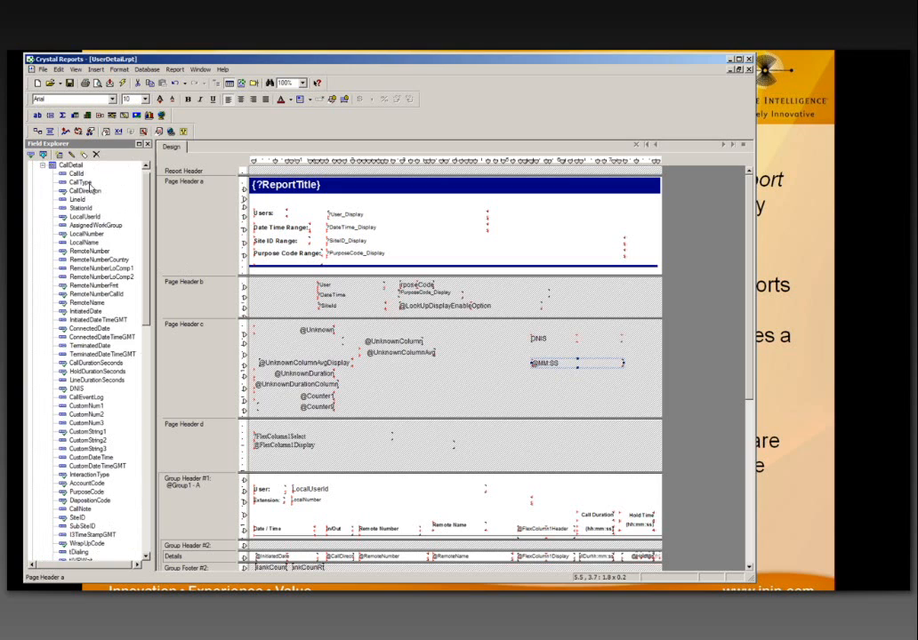
pyautogui.moveTo(146, 190); pyautogui.dragTo(139, 278)
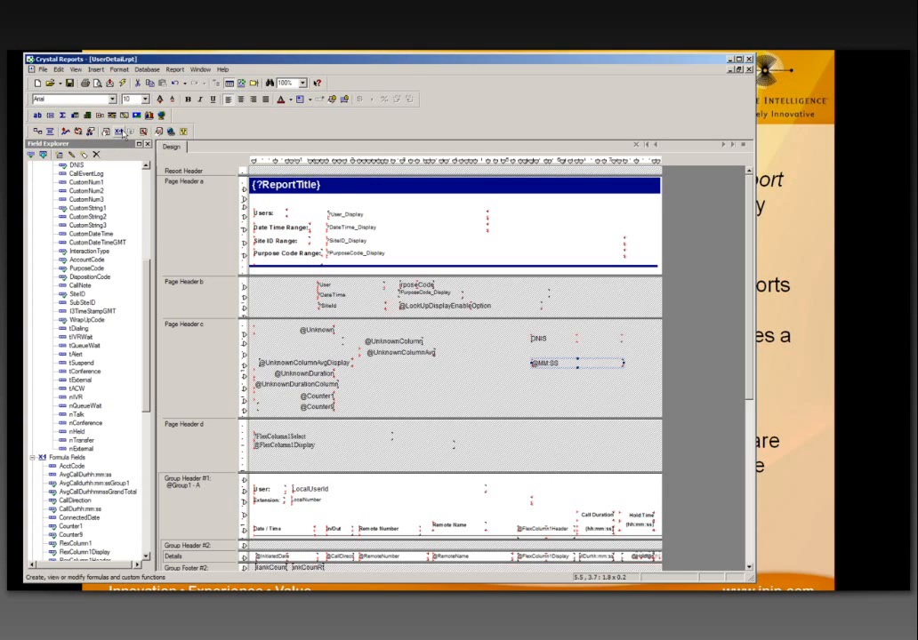
# Step: Open Formula Workshop, expand the Selection and Formatting formula groups, and load the AcctCode formula
pyautogui.click(119, 132)
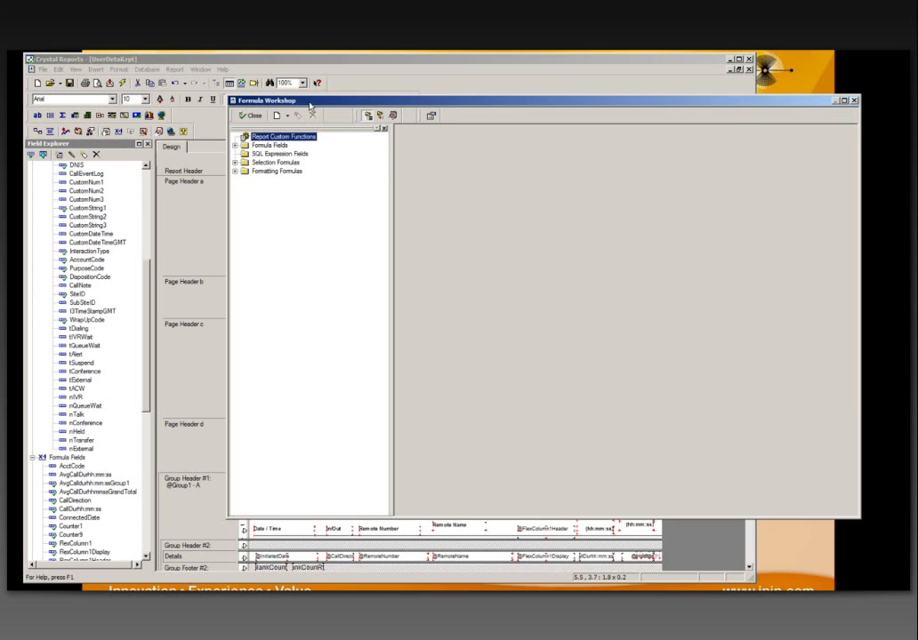
pyautogui.moveTo(250, 97); pyautogui.dragTo(137, 77)
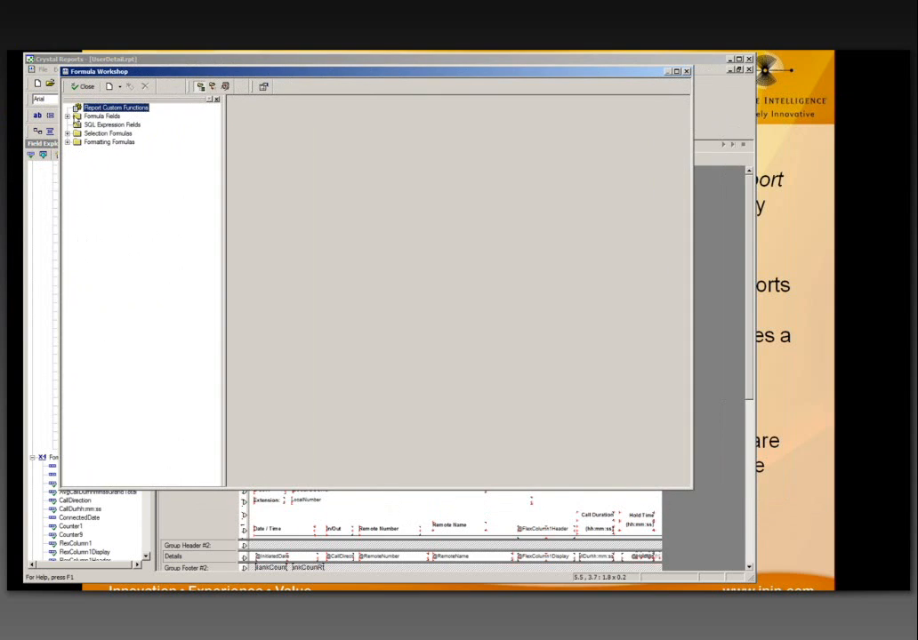
pyautogui.click(76, 117)
pyautogui.click(66, 116)
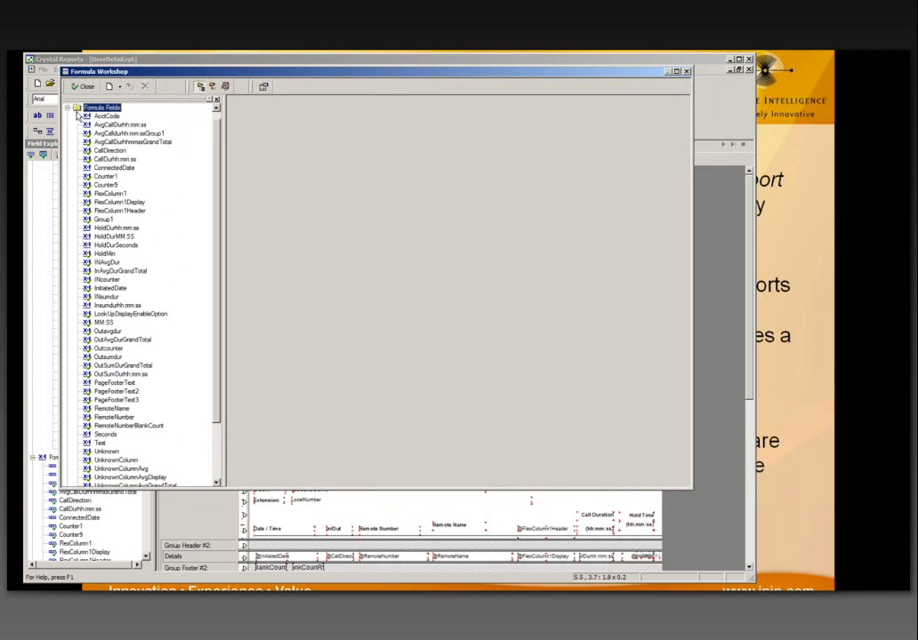
pyautogui.scroll(1, 200, 178)
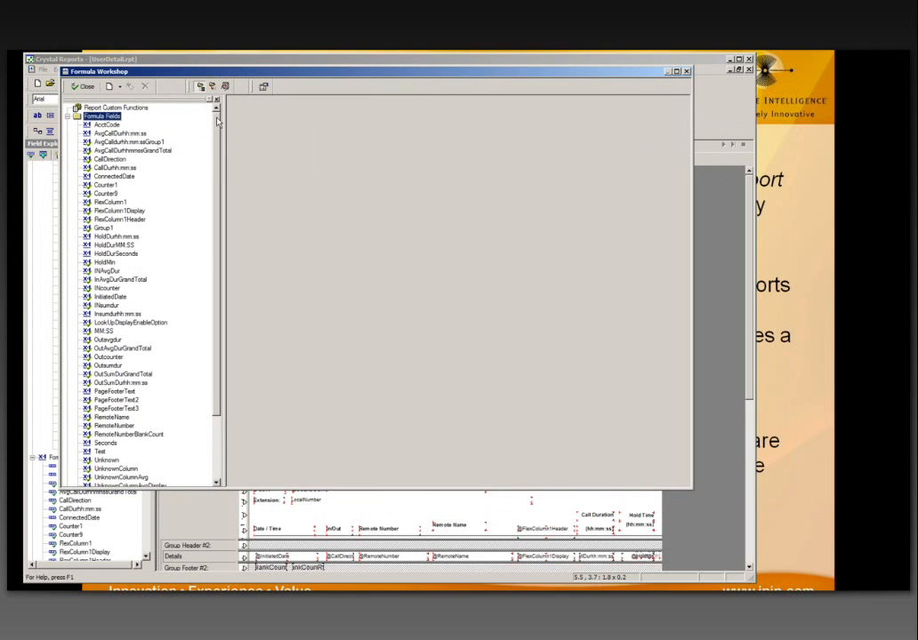
pyautogui.scroll(-4, 209, 267)
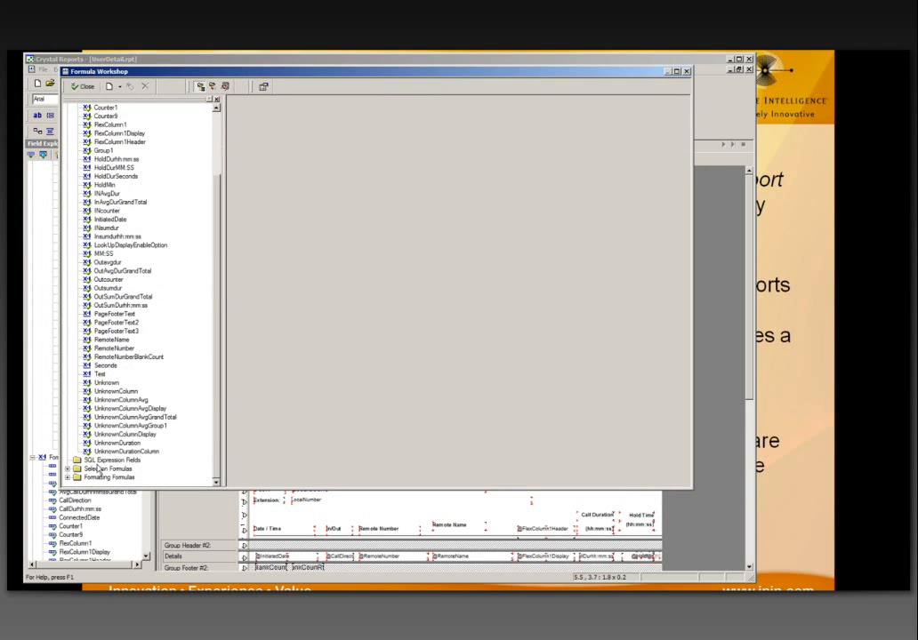
pyautogui.click(107, 460)
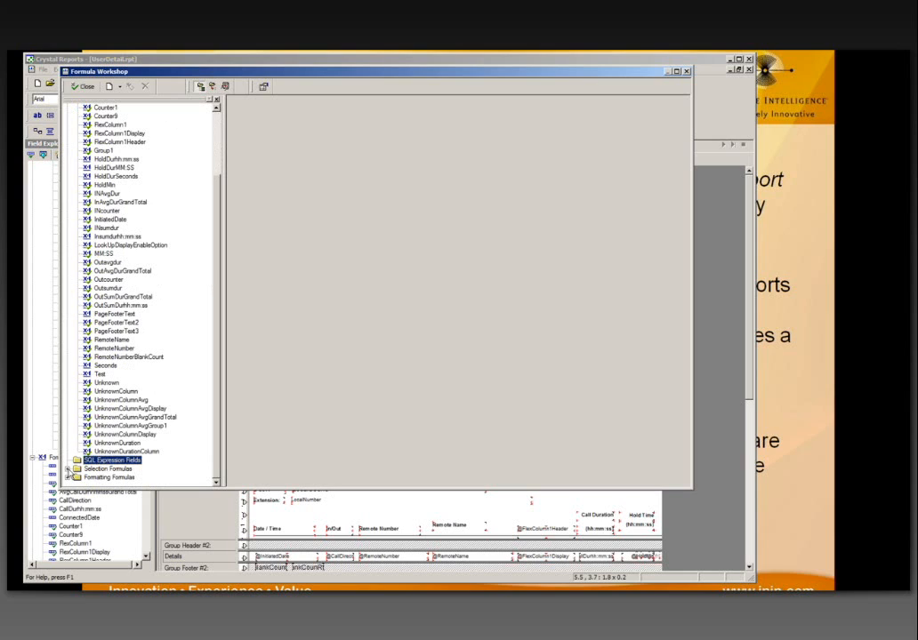
pyautogui.click(68, 468)
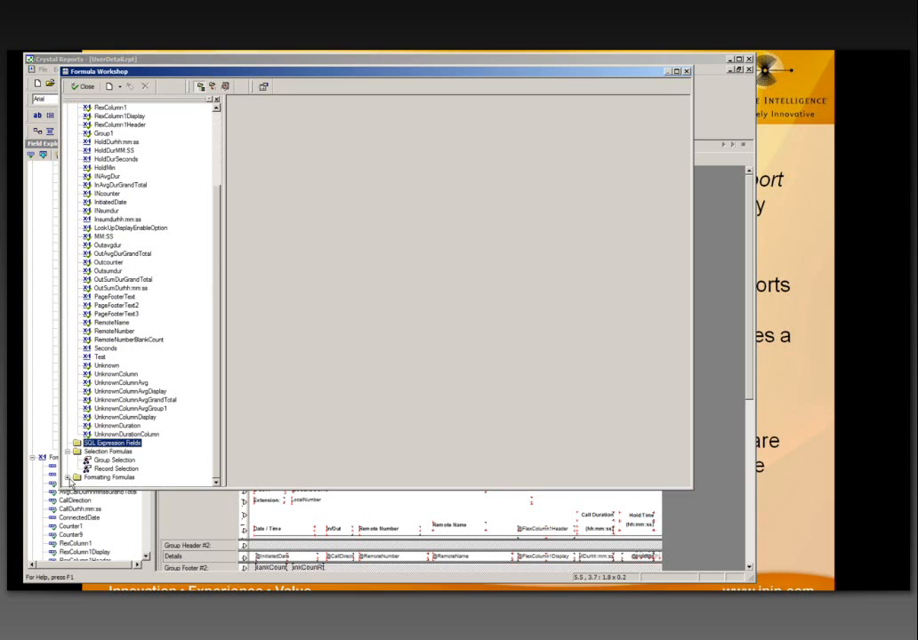
pyautogui.click(67, 481)
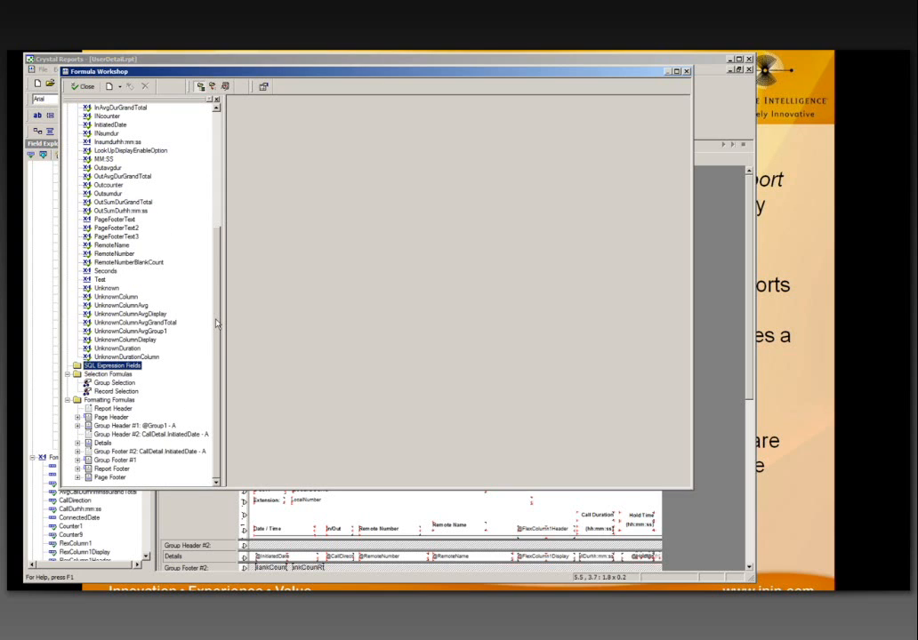
pyautogui.moveTo(216, 325); pyautogui.dragTo(116, 83)
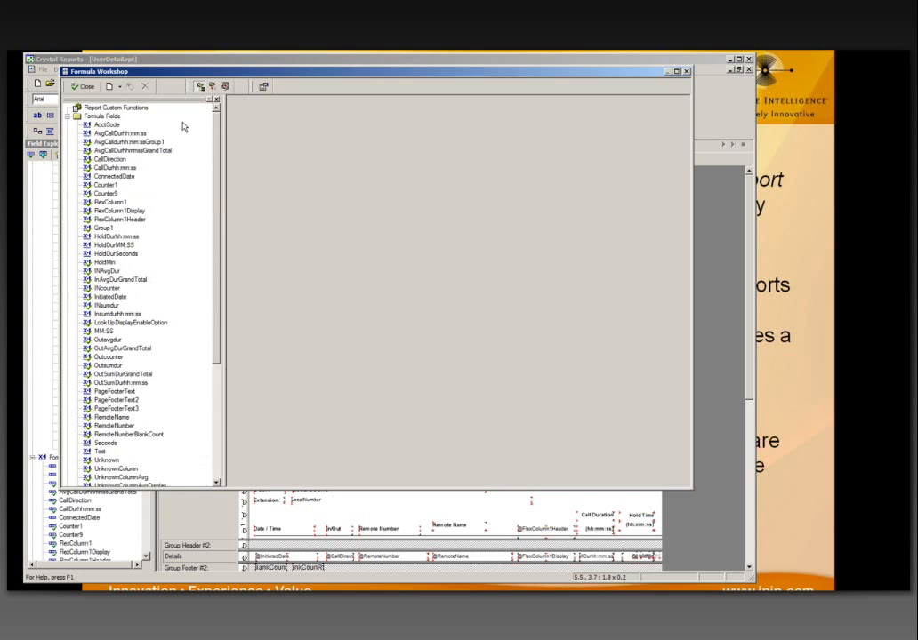
pyautogui.click(107, 125)
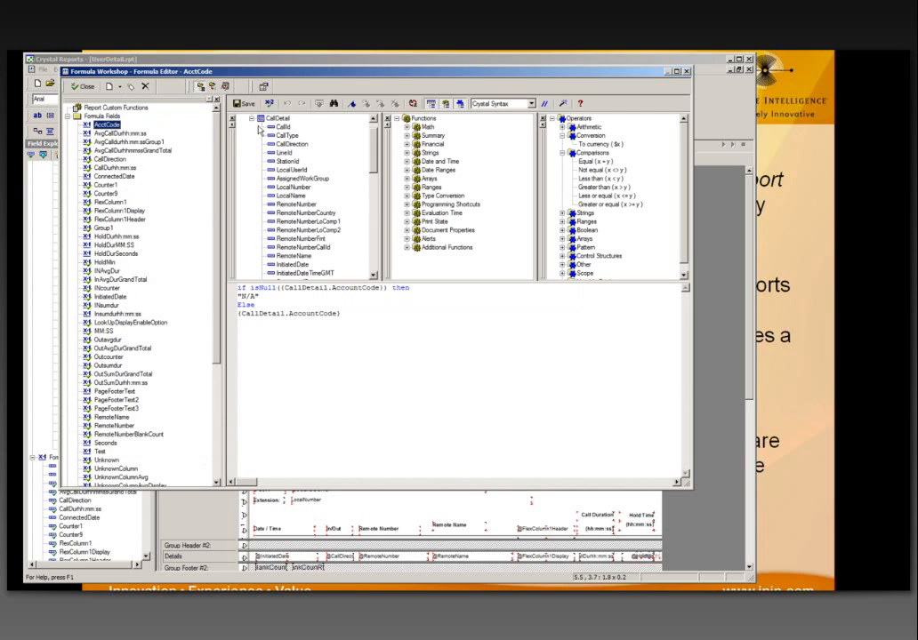
# Step: Review AcctCode, FlexColumn1, FlexColumn1Display and FlexColumn1Header, highlighting the Disposition and Purpose Code labels
pyautogui.moveTo(342, 314); pyautogui.dragTo(238, 287)
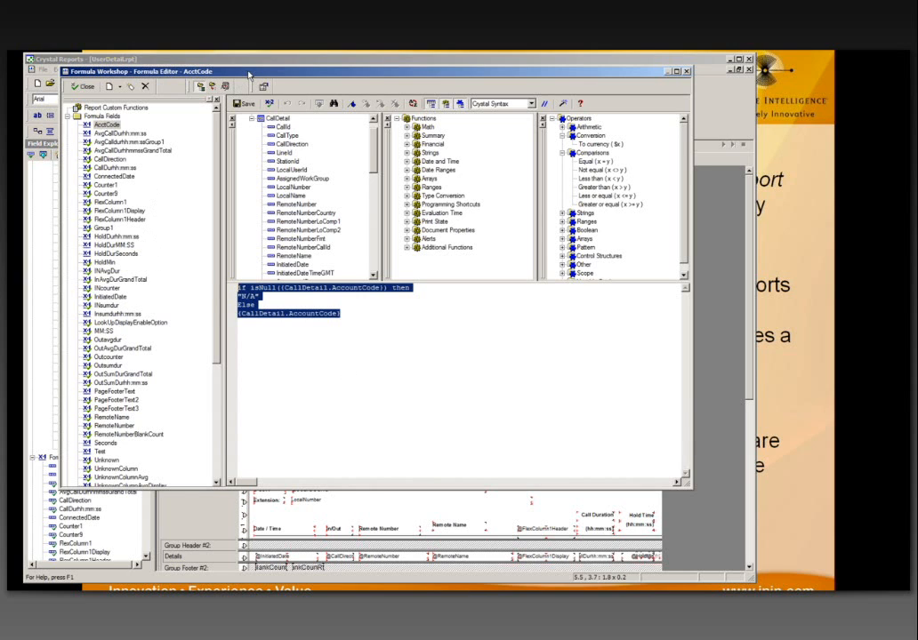
pyautogui.moveTo(248, 75); pyautogui.dragTo(248, 96)
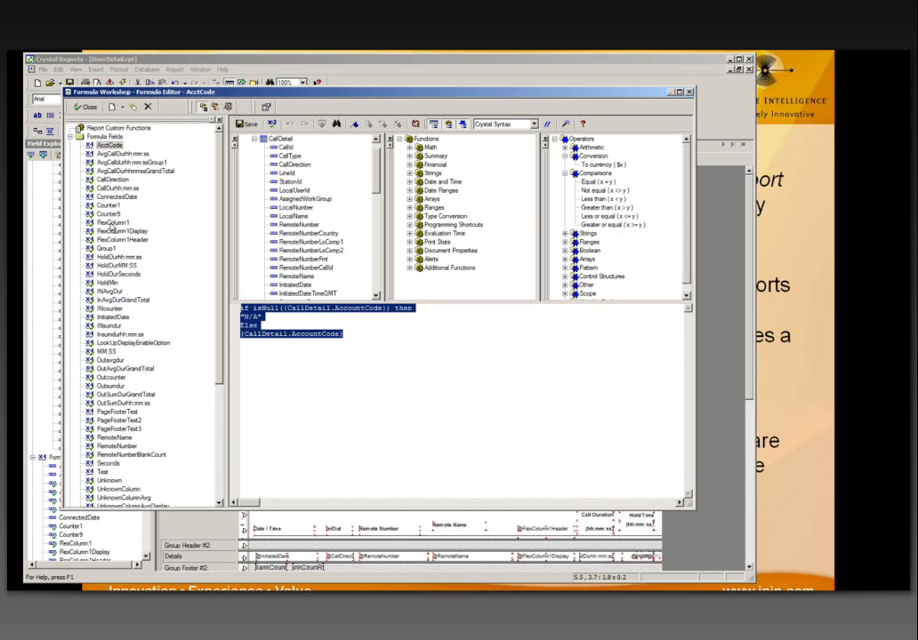
pyautogui.click(110, 223)
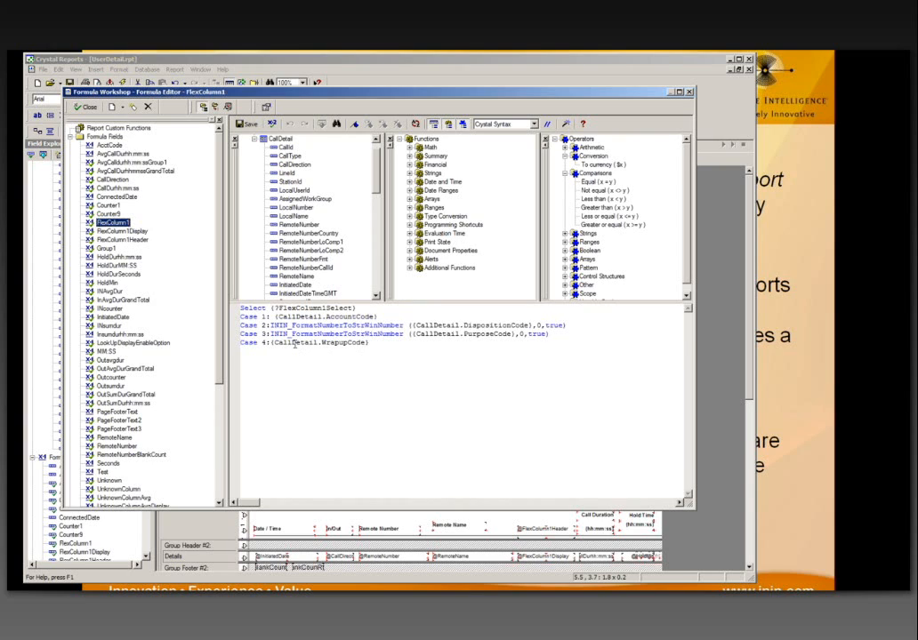
pyautogui.click(122, 230)
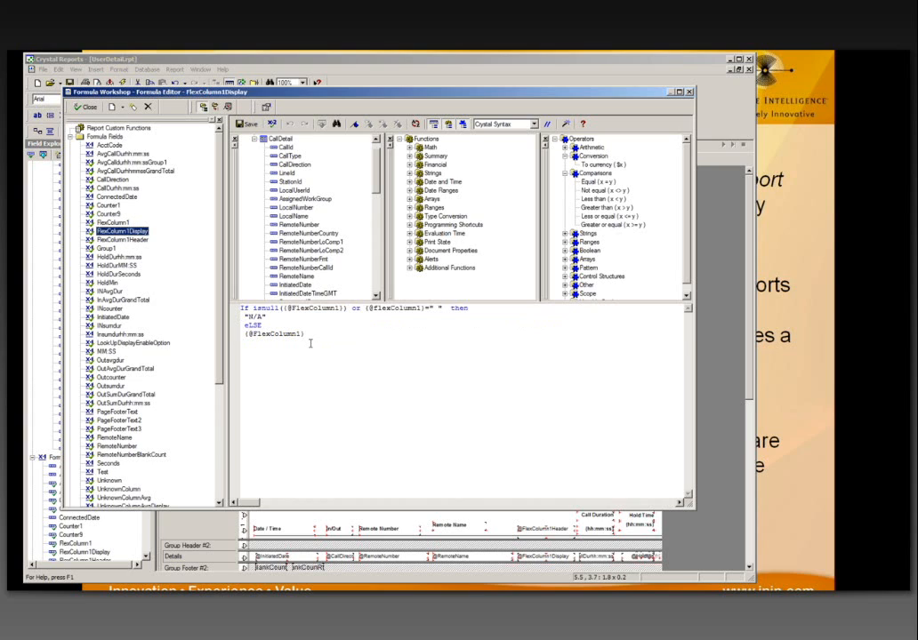
pyautogui.click(122, 239)
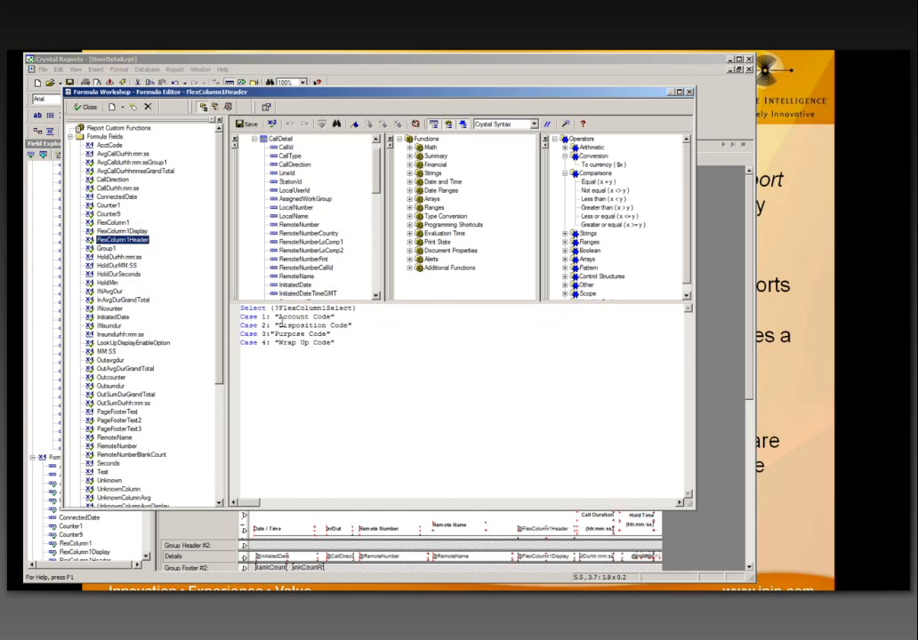
pyautogui.moveTo(277, 325); pyautogui.dragTo(349, 326)
pyautogui.moveTo(274, 333); pyautogui.dragTo(331, 349)
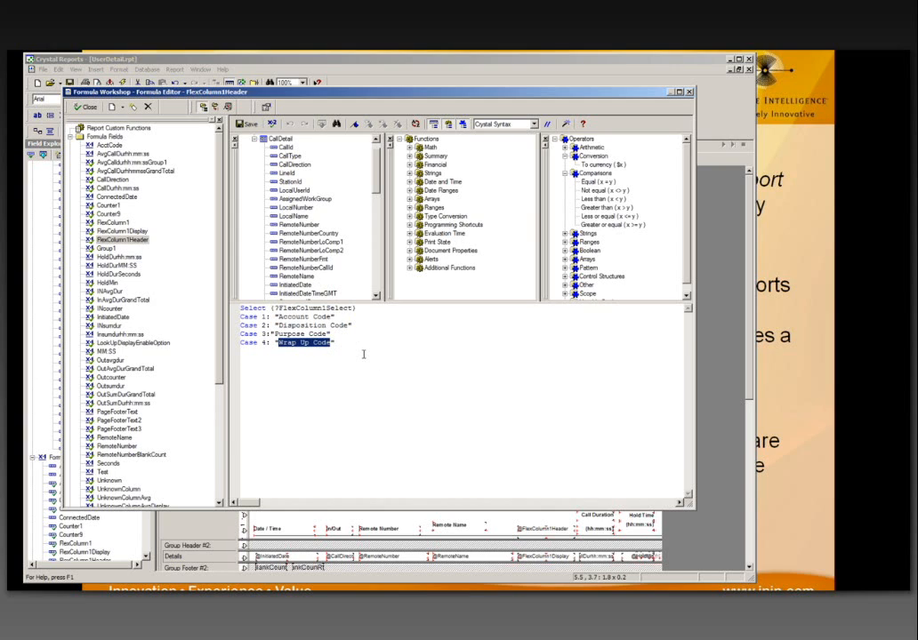
pyautogui.click(363, 354)
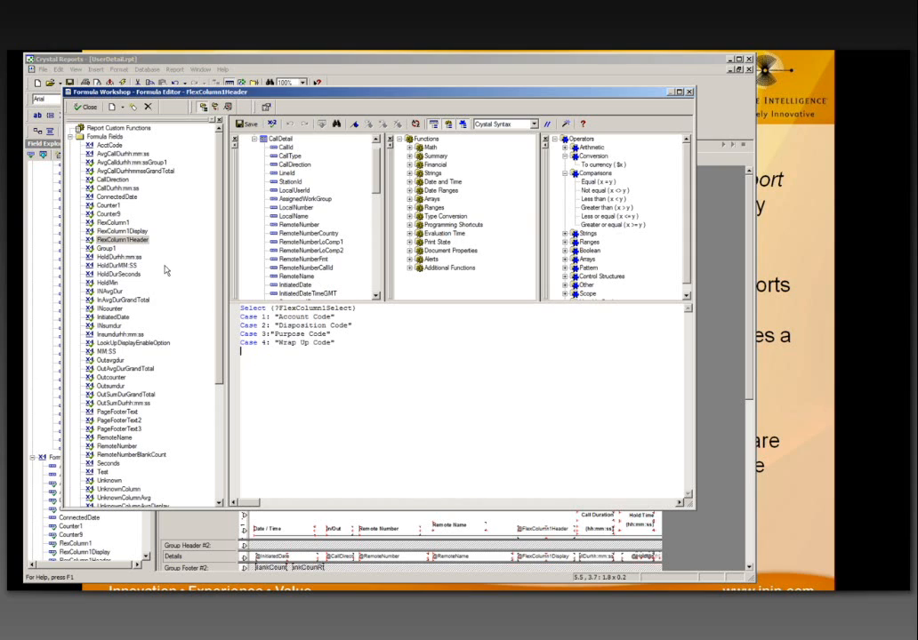
# Step: Trim the Disposition label in the FlexColumn1Header formula and save it
pyautogui.click(121, 223)
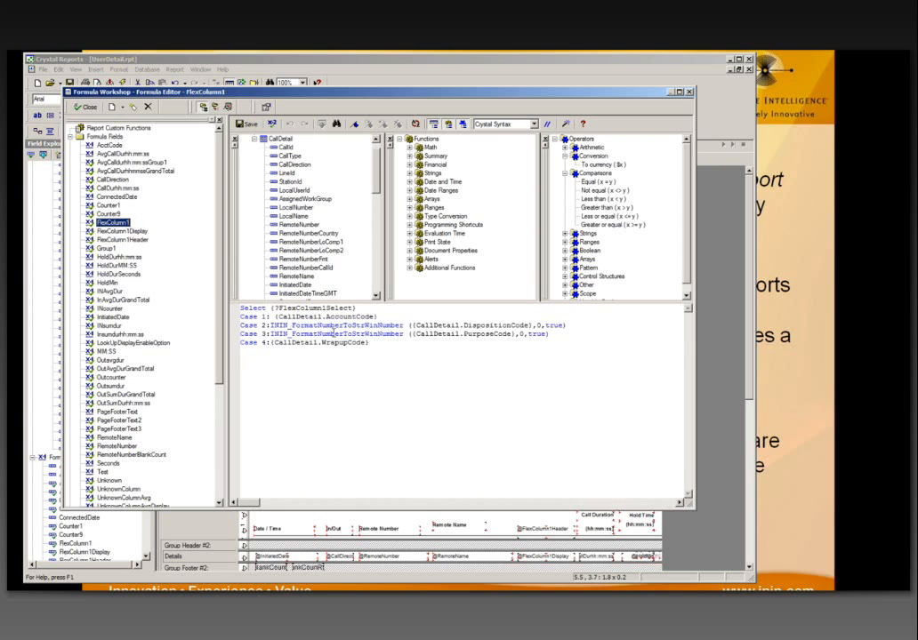
pyautogui.click(121, 231)
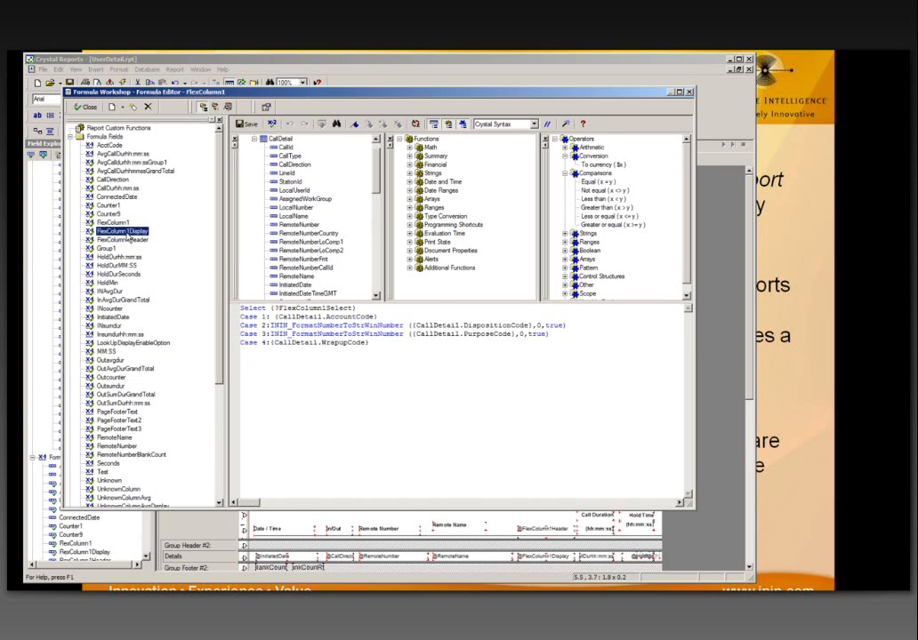
pyautogui.click(123, 239)
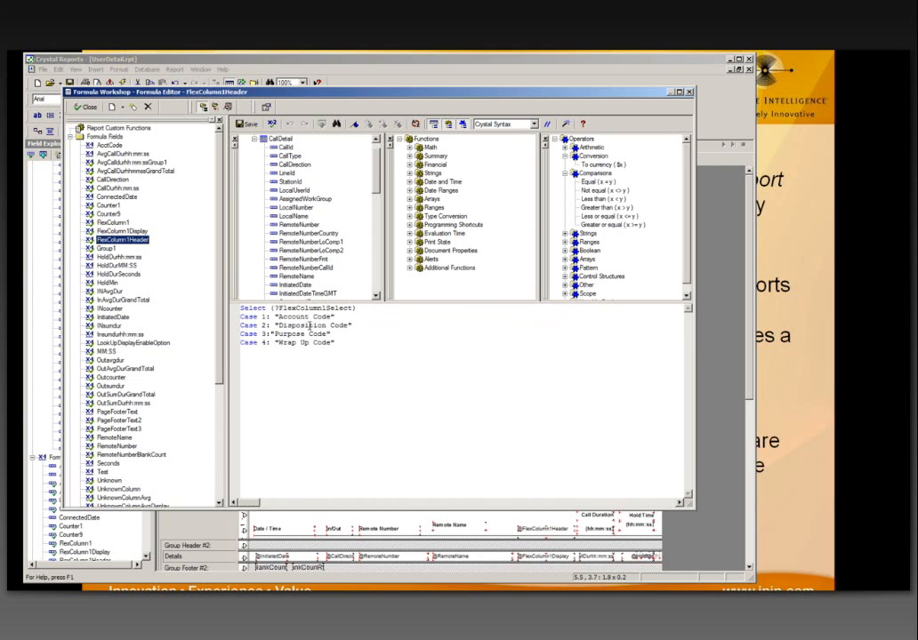
pyautogui.moveTo(295, 325); pyautogui.dragTo(327, 326)
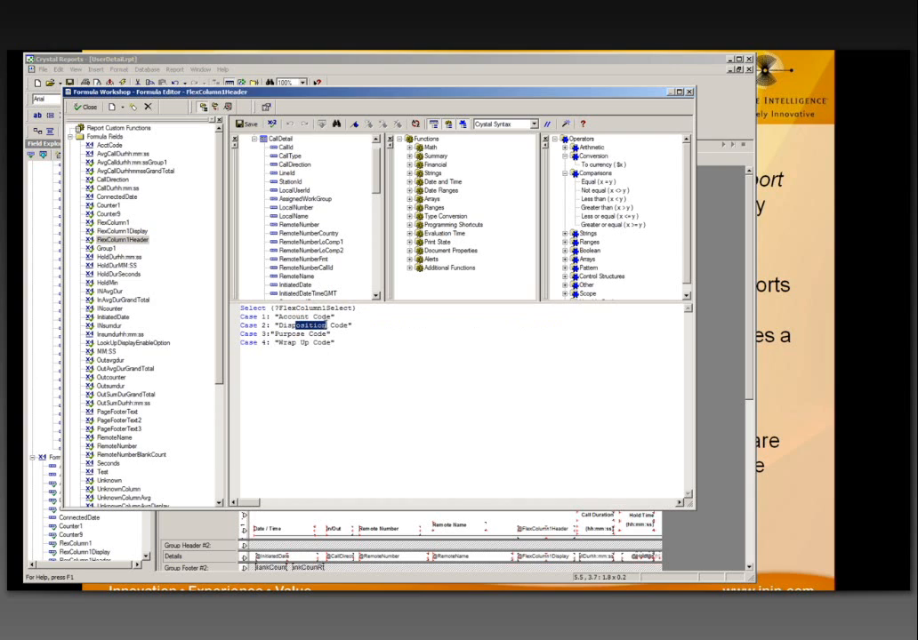
pyautogui.press('BackSpace')
pyautogui.click(250, 126)
# Step: Add a 0 after the <> comparison in InAvgDurGrandTotal, view HoldDurSeconds, and close Formula Workshop
pyautogui.click(121, 300)
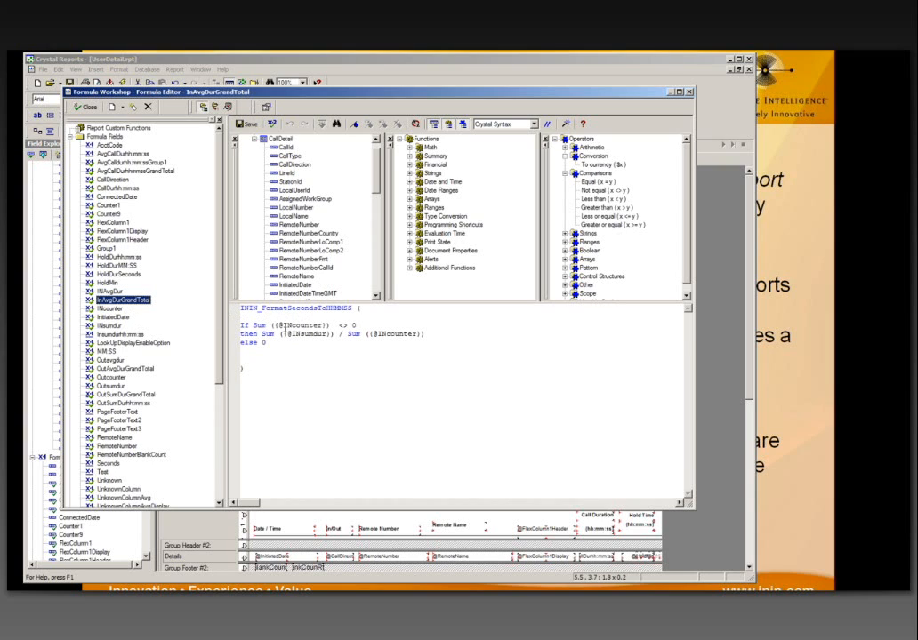
pyautogui.click(352, 325)
pyautogui.write('0')
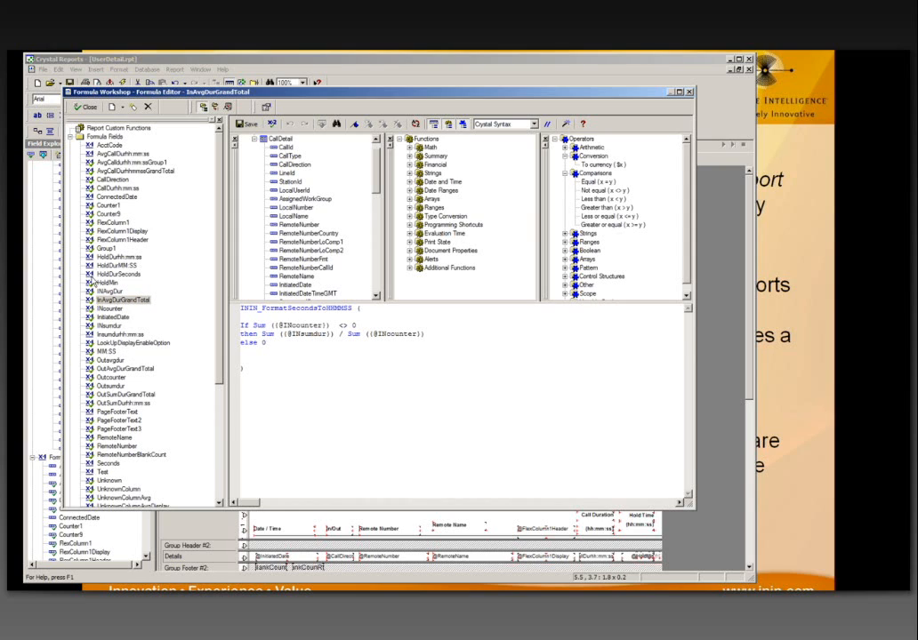
pyautogui.click(103, 275)
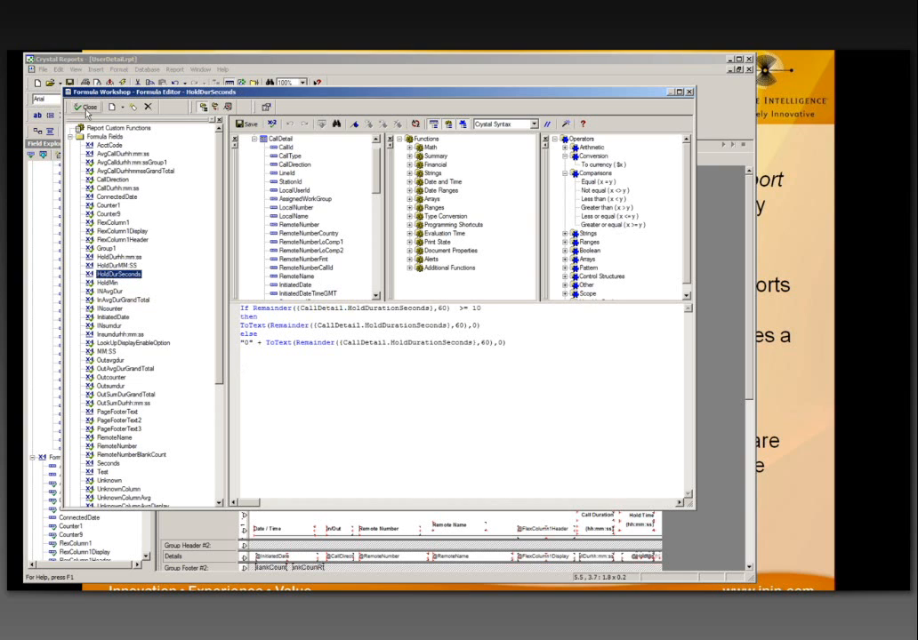
pyautogui.click(87, 108)
pyautogui.click(33, 174)
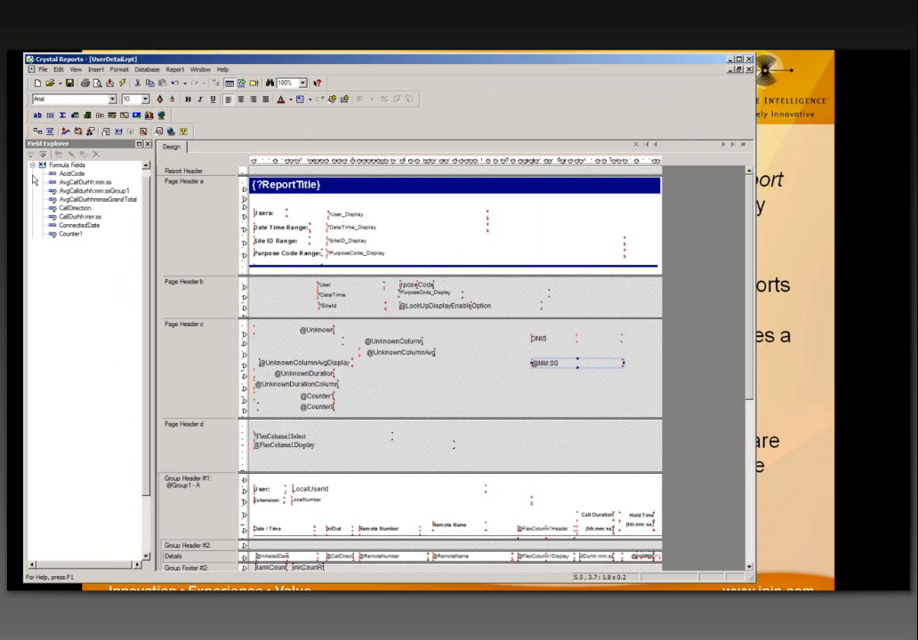
pyautogui.moveTo(73, 174); pyautogui.dragTo(418, 385)
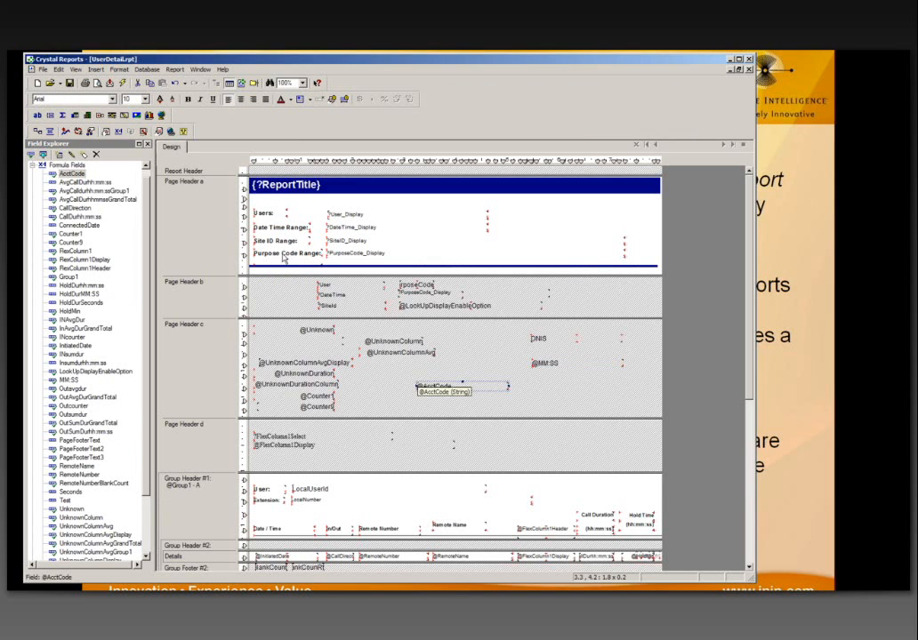
pyautogui.click(118, 133)
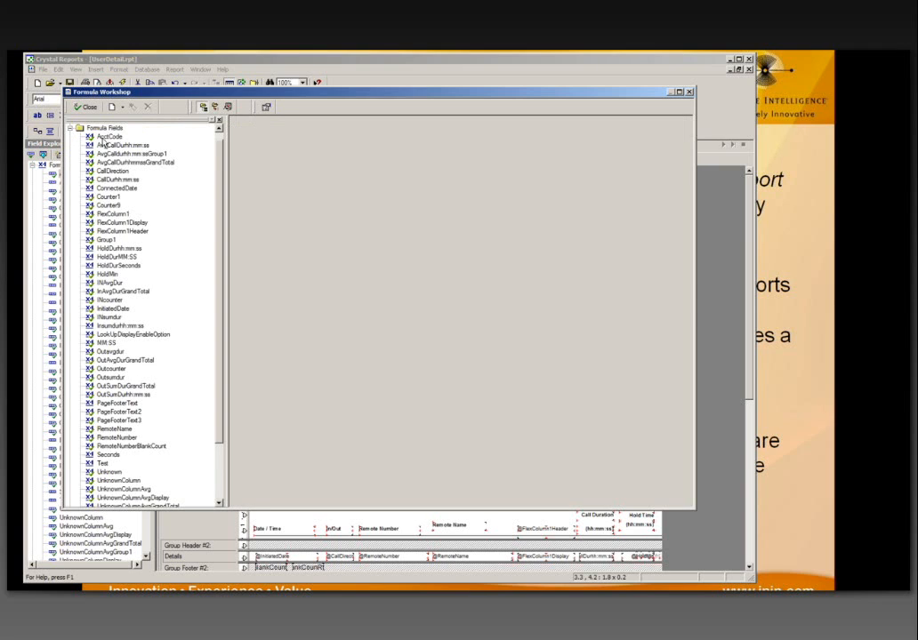
pyautogui.click(102, 139)
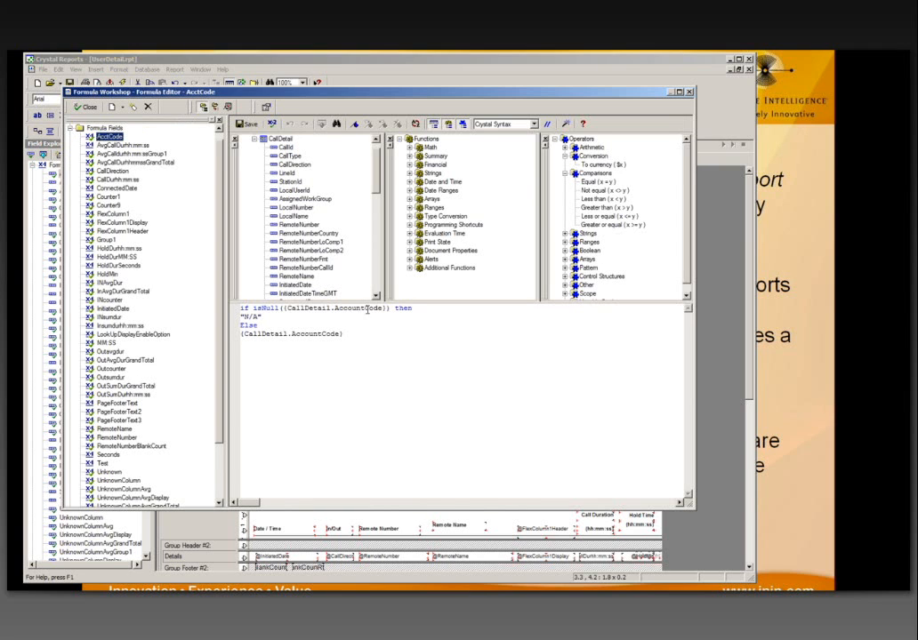
pyautogui.click(357, 336)
pyautogui.moveTo(356, 335); pyautogui.dragTo(240, 308)
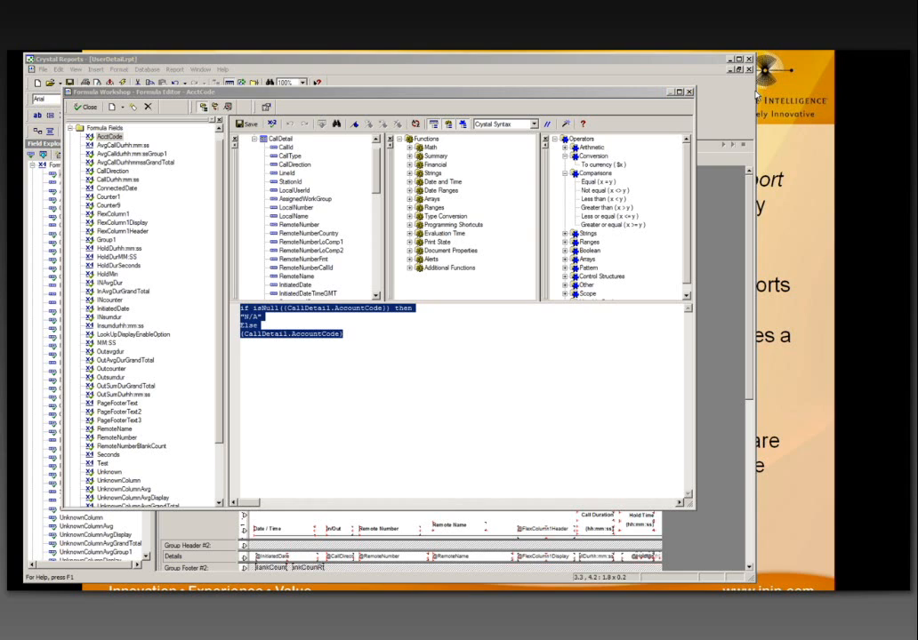
# Step: Review the AcctCode formula text and close Formula Workshop
pyautogui.click(367, 352)
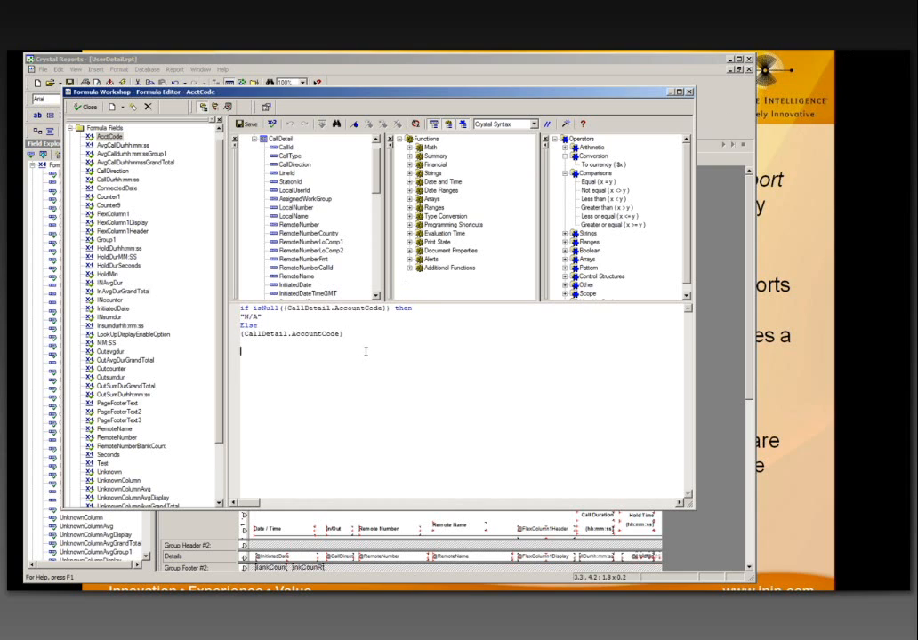
pyautogui.moveTo(406, 100); pyautogui.dragTo(408, 127)
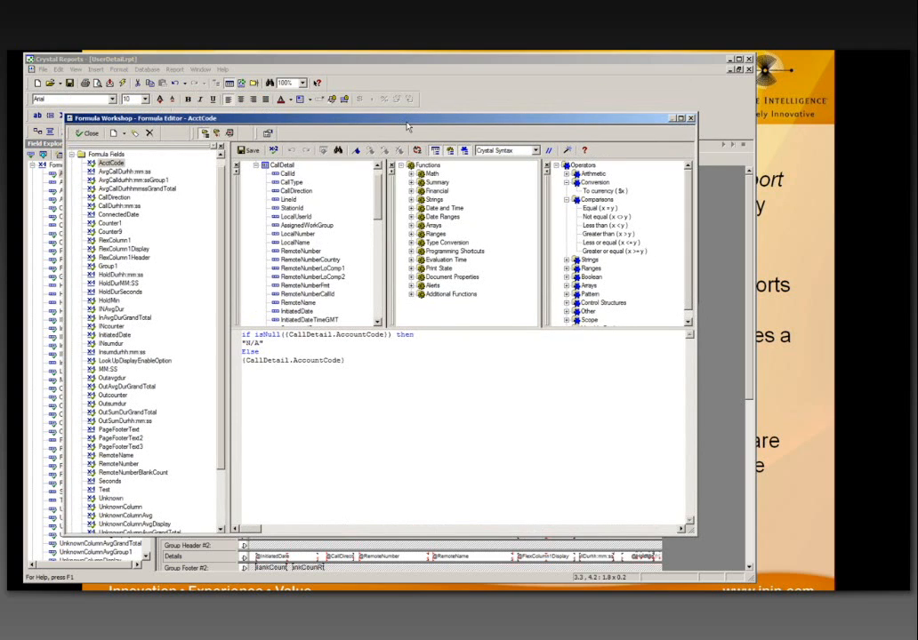
pyautogui.moveTo(576, 125); pyautogui.dragTo(583, 123)
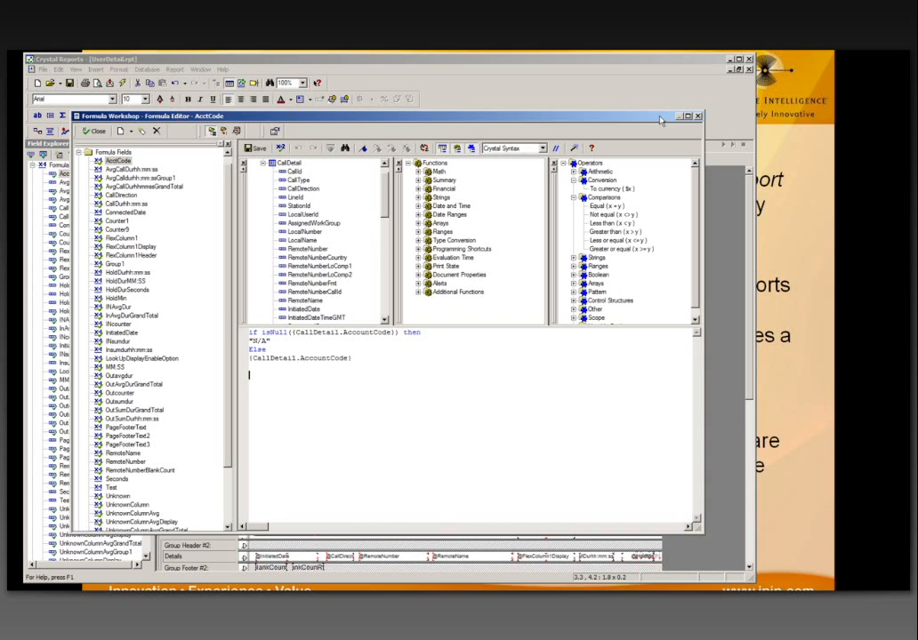
pyautogui.click(369, 365)
pyautogui.moveTo(326, 120); pyautogui.dragTo(328, 122)
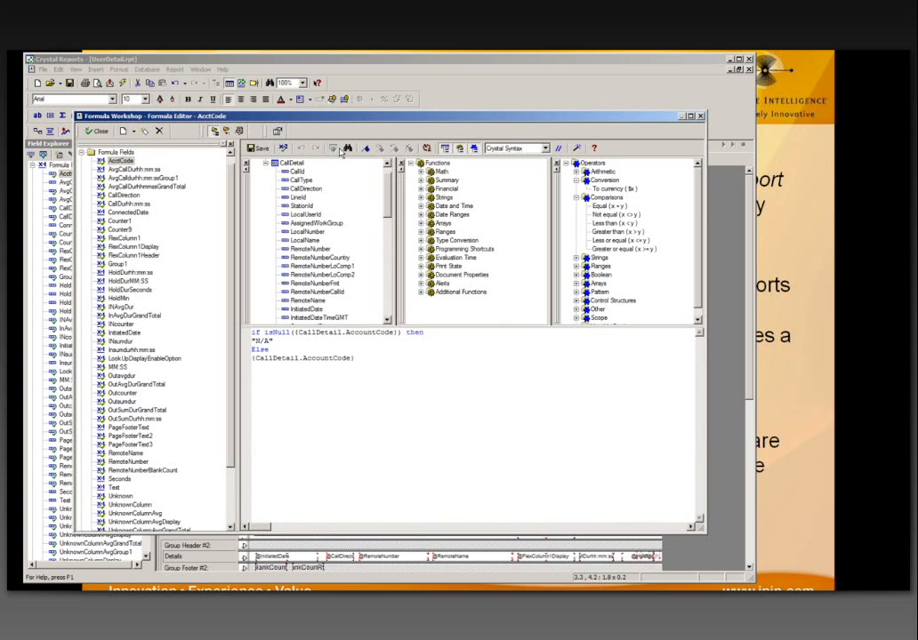
pyautogui.click(701, 117)
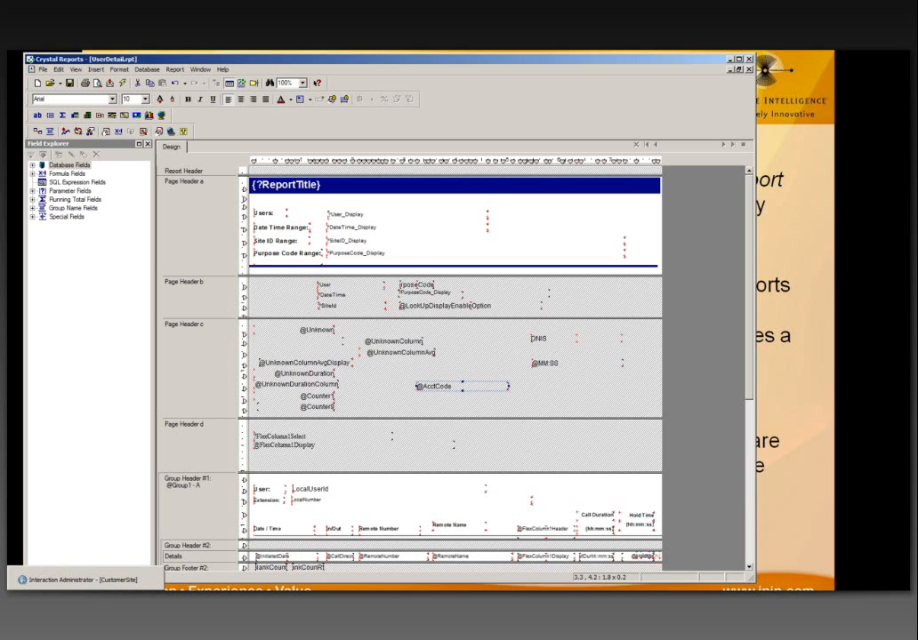
# Step: Create a new report entry named 'Test' in Interaction Administrator
pyautogui.click(74, 558)
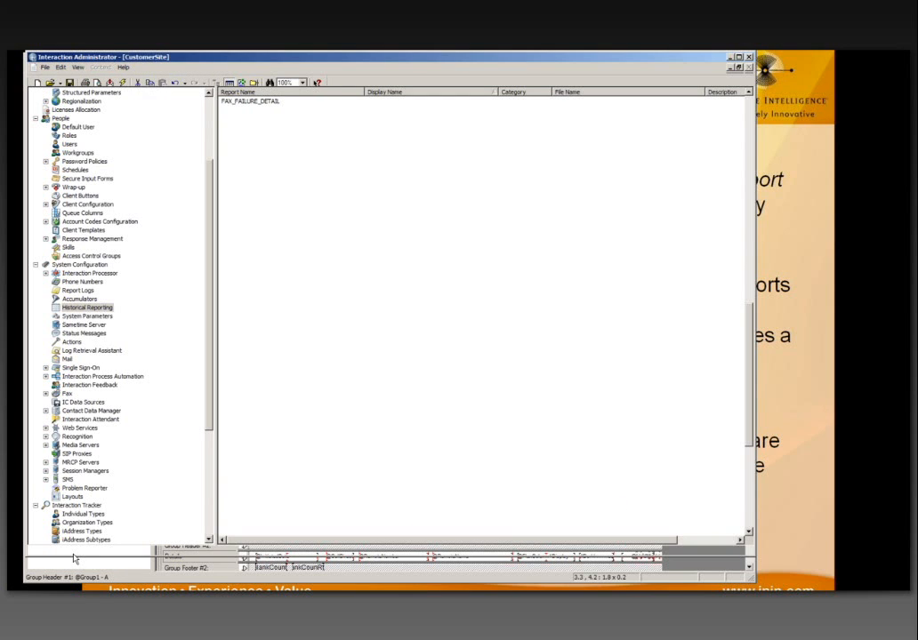
pyautogui.rightClick(338, 439)
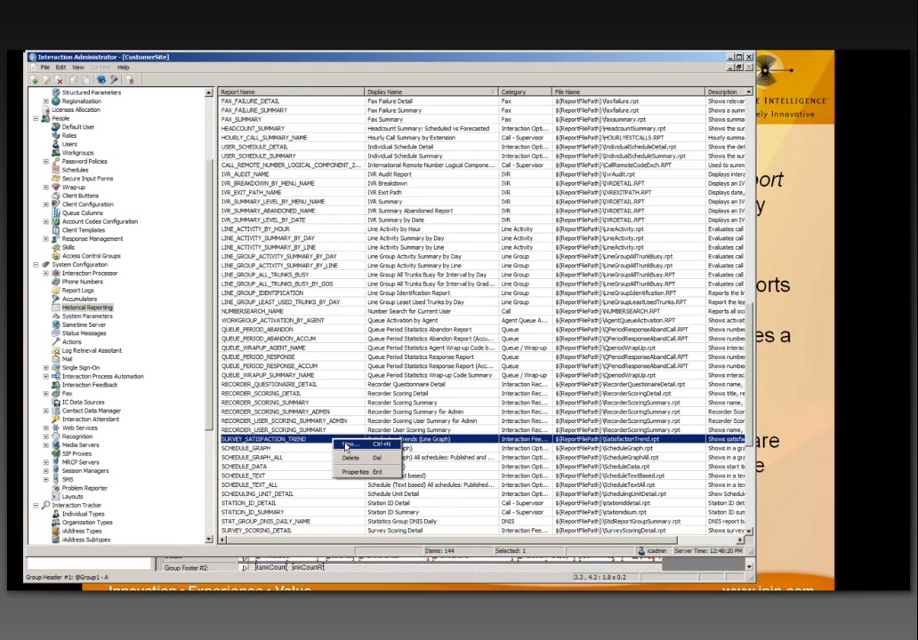
pyautogui.click(347, 445)
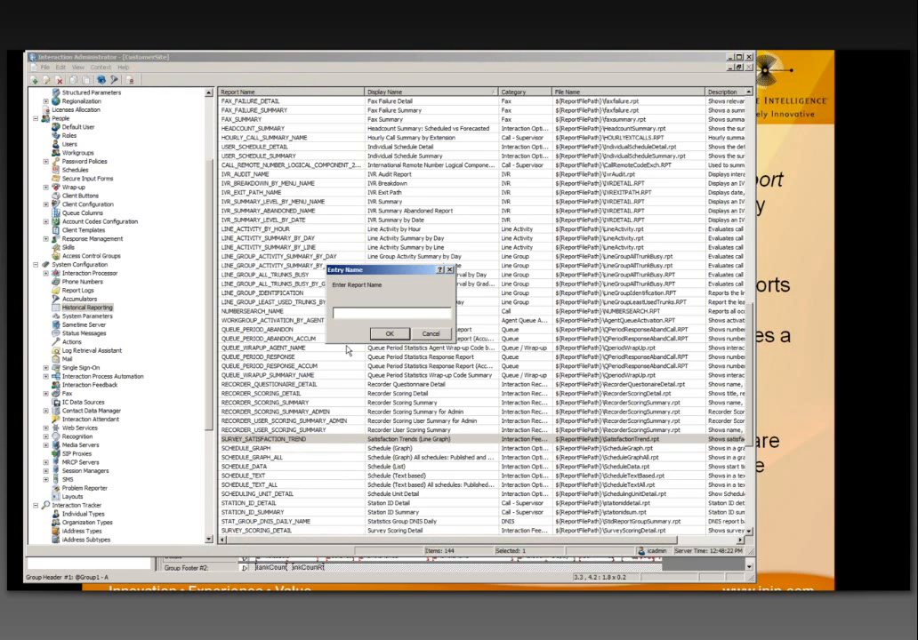
pyautogui.write('Test')
pyautogui.press('Return')
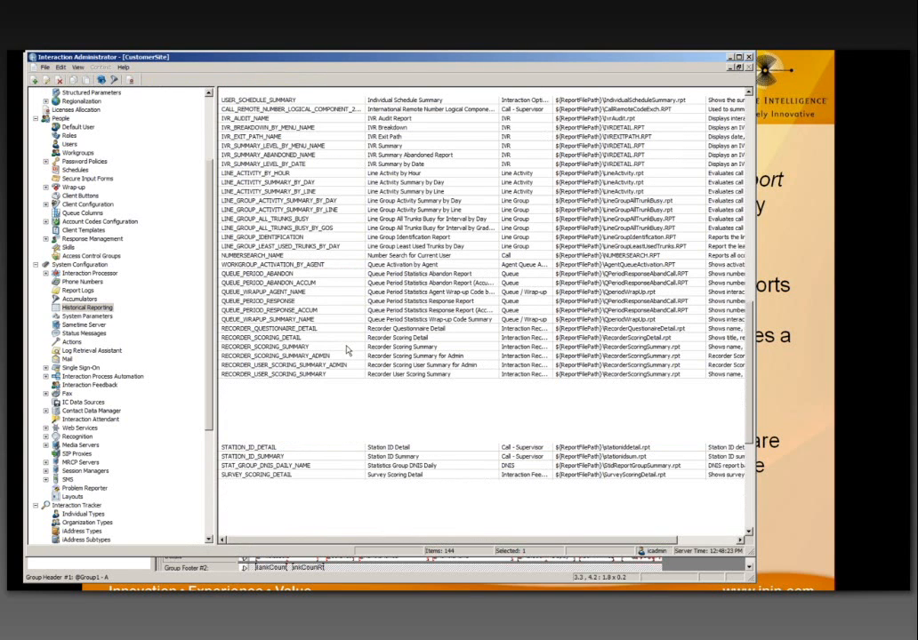
# Step: Keep IC Report type and set Category TEST, Display Name Test, Description Test
pyautogui.click(371, 246)
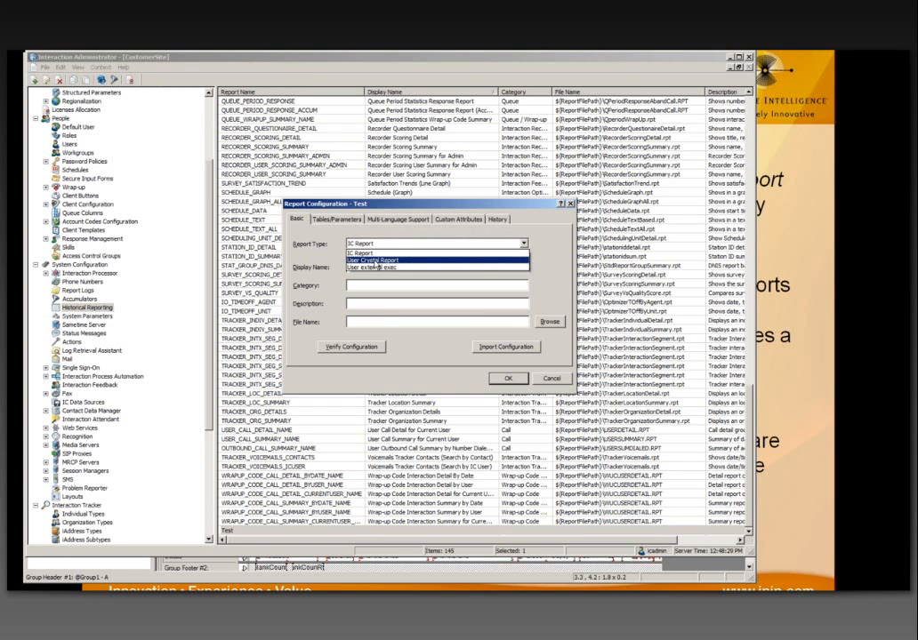
pyautogui.click(327, 263)
pyautogui.click(366, 286)
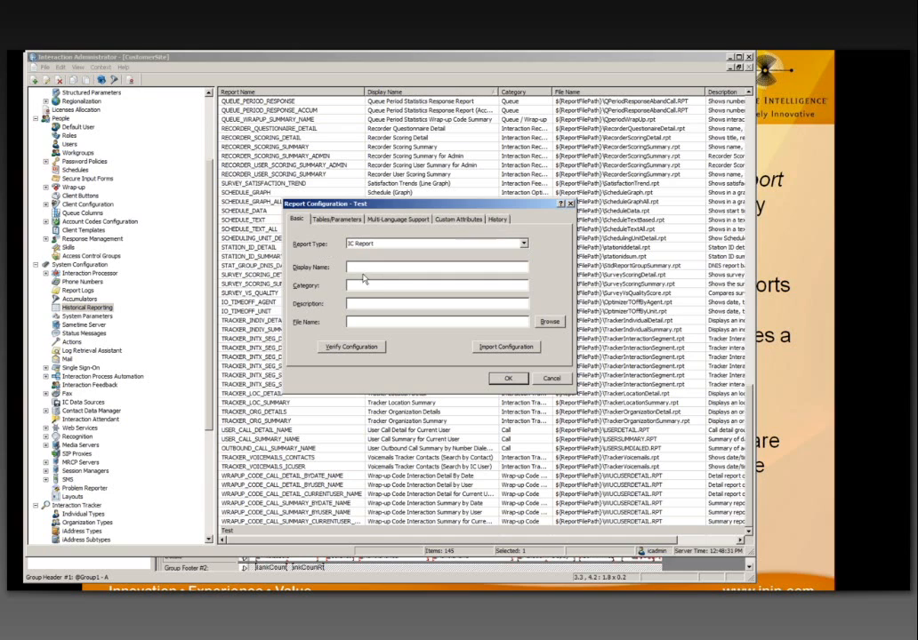
pyautogui.write('TEST')
pyautogui.click(396, 266)
pyautogui.write('Test')
pyautogui.click(365, 305)
pyautogui.write('Test')
# Step: Set the report file to V:\AgentAvailabilitySummary.rpt from the network drive
pyautogui.click(546, 323)
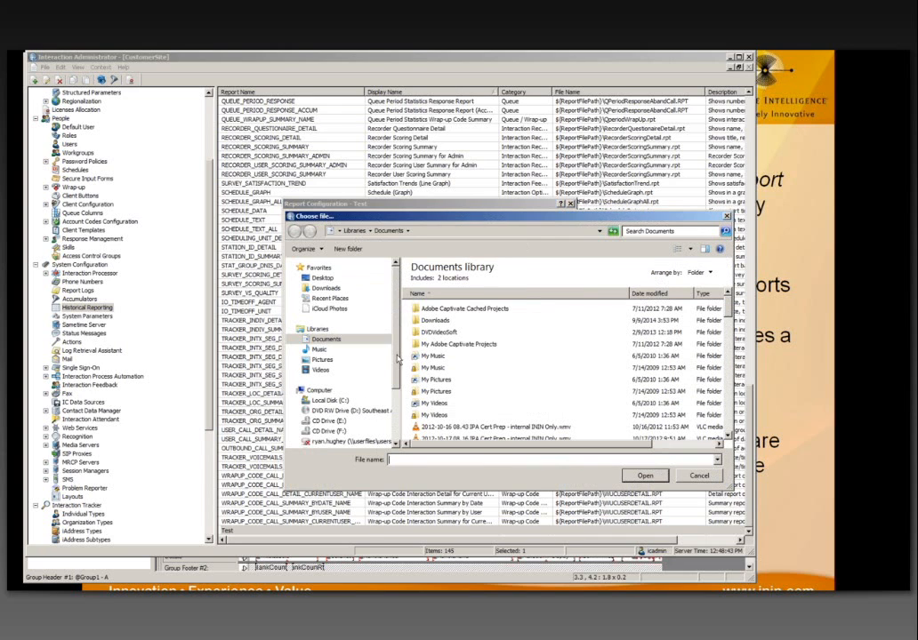
pyautogui.scroll(-2, 397, 359)
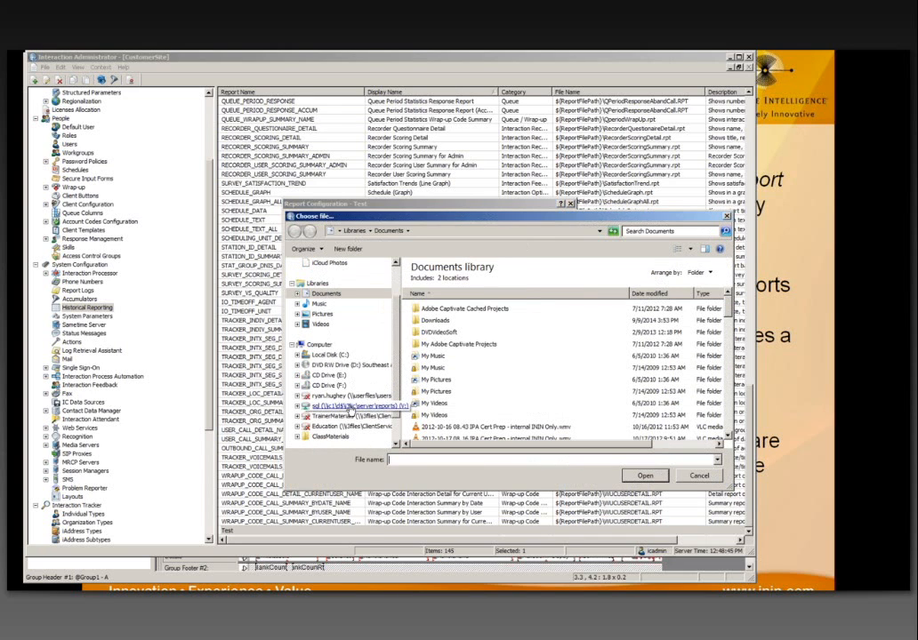
pyautogui.click(351, 407)
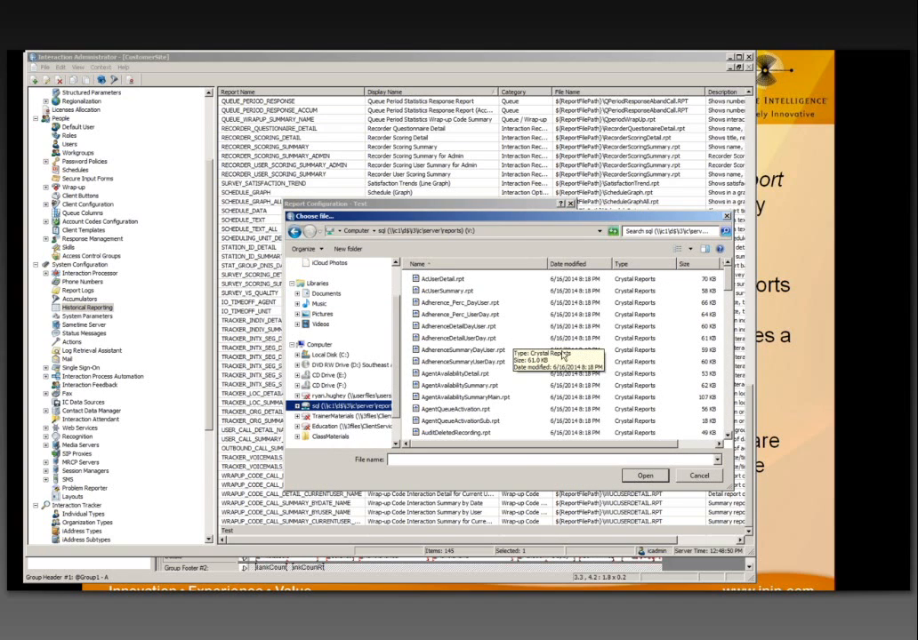
pyautogui.doubleClick(485, 388)
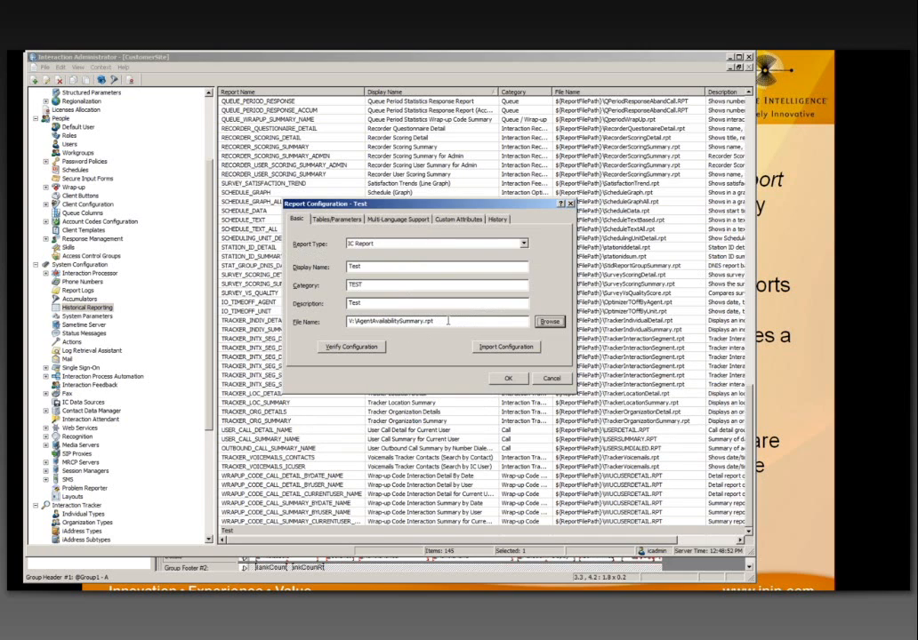
# Step: On the Tables/Parameters page, inspect the Table Type options for a new table definition, then cancel it
pyautogui.click(336, 219)
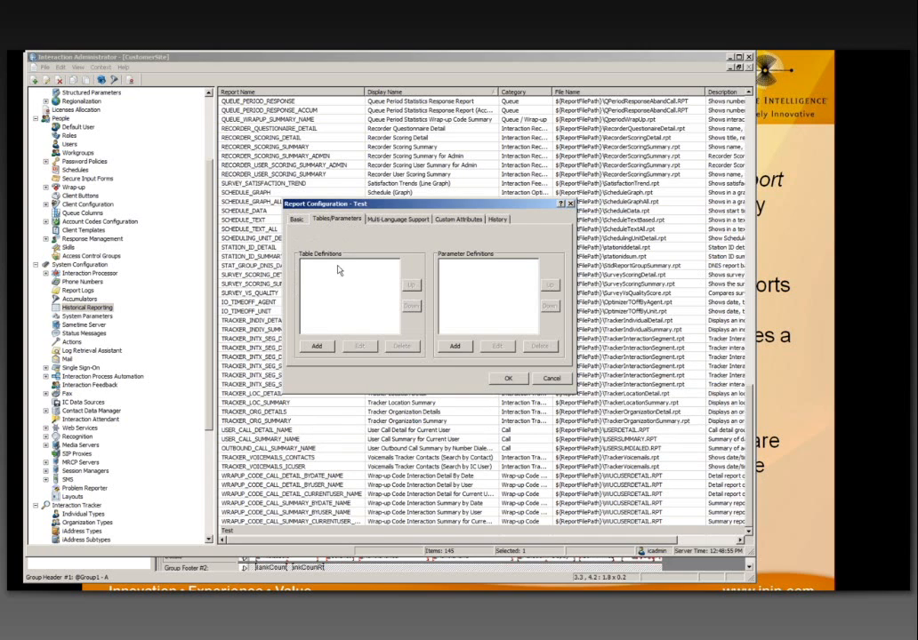
pyautogui.click(318, 346)
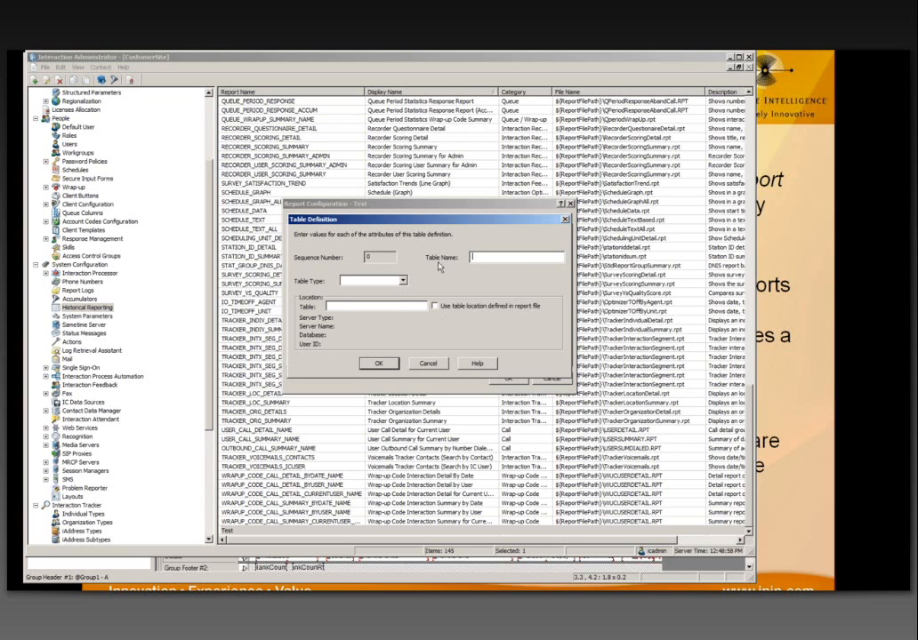
pyautogui.click(380, 287)
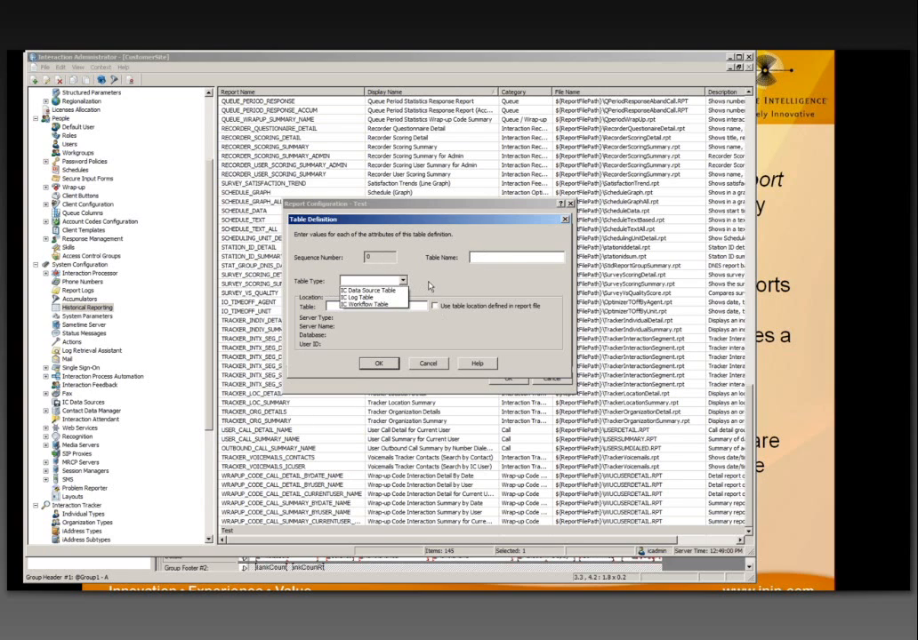
pyautogui.click(365, 282)
pyautogui.click(359, 283)
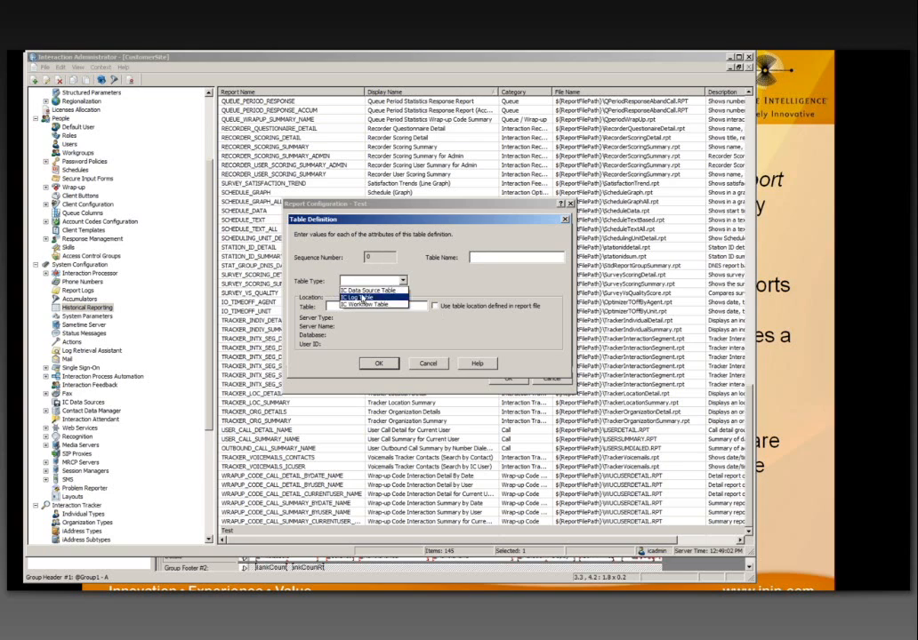
pyautogui.click(489, 345)
pyautogui.click(428, 363)
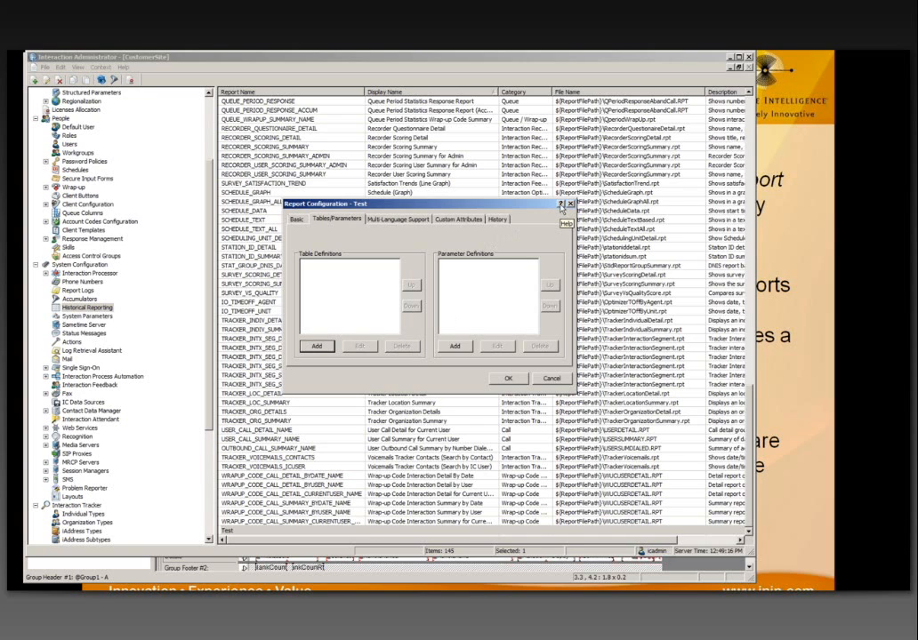
# Step: Bring up Tables/Parameters help with F1 and go to the Parameter Definitions topic
pyautogui.click(560, 205)
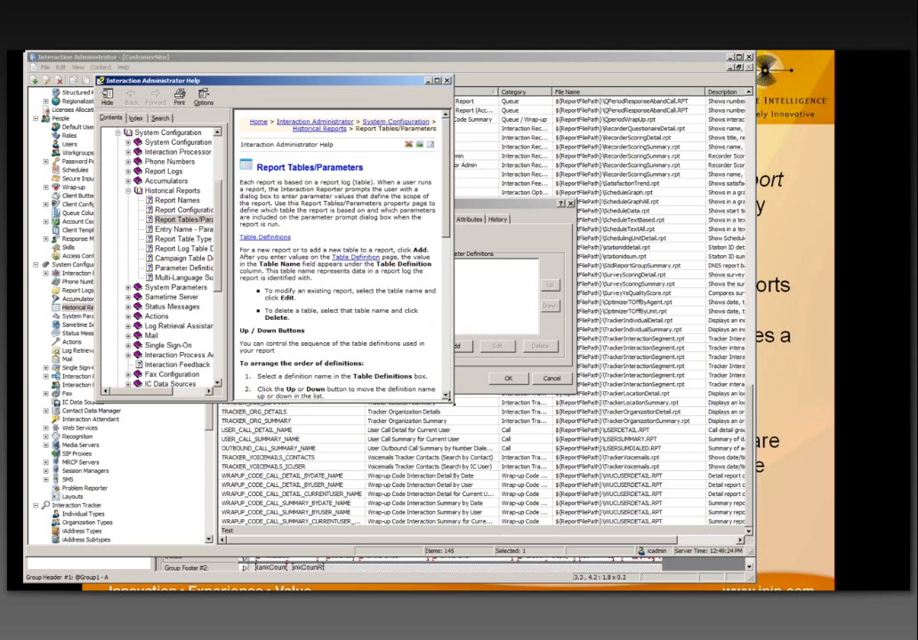
pyautogui.moveTo(453, 401); pyautogui.dragTo(702, 514)
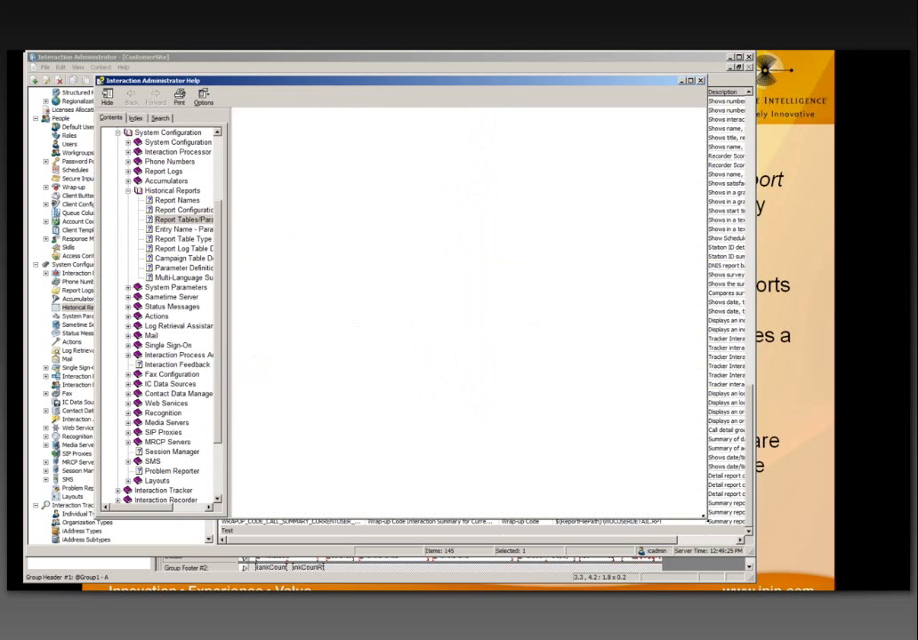
pyautogui.click(699, 81)
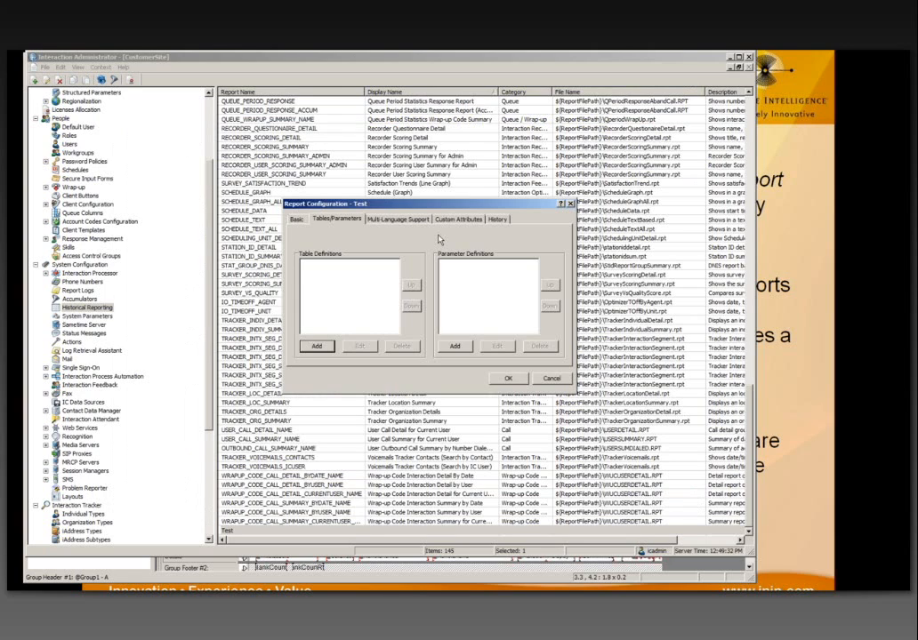
pyautogui.press('F1')
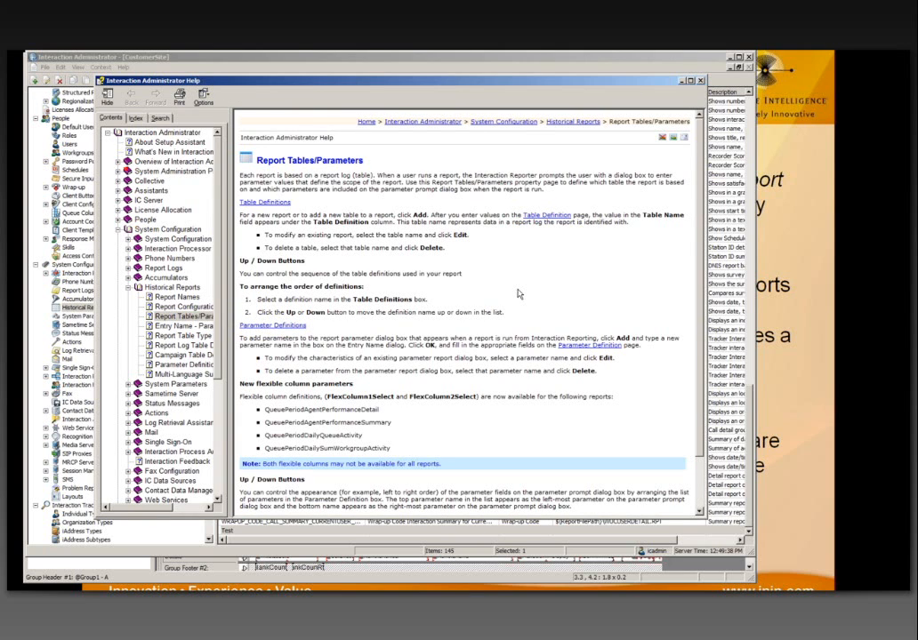
pyautogui.scroll(-2, 520, 294)
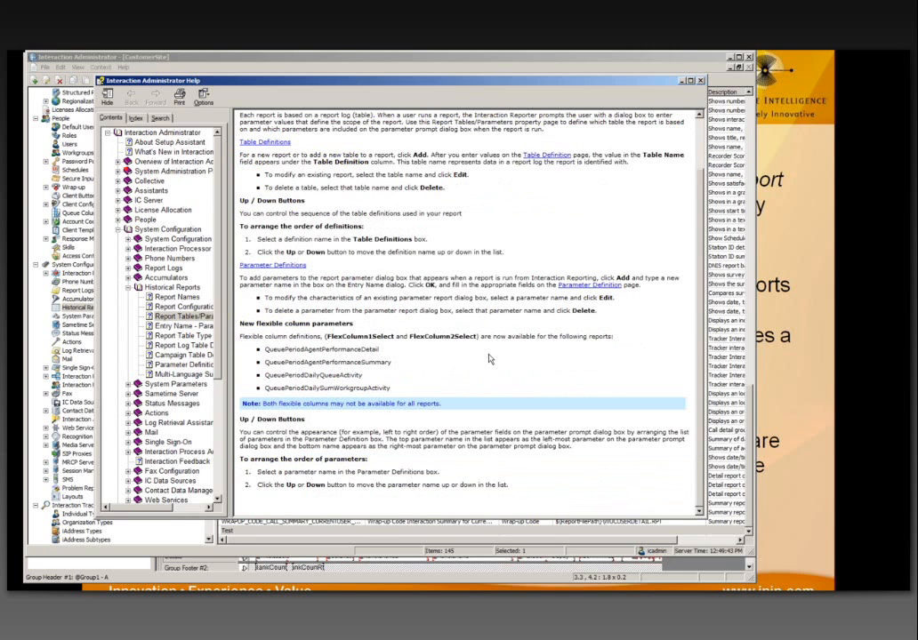
pyautogui.click(287, 269)
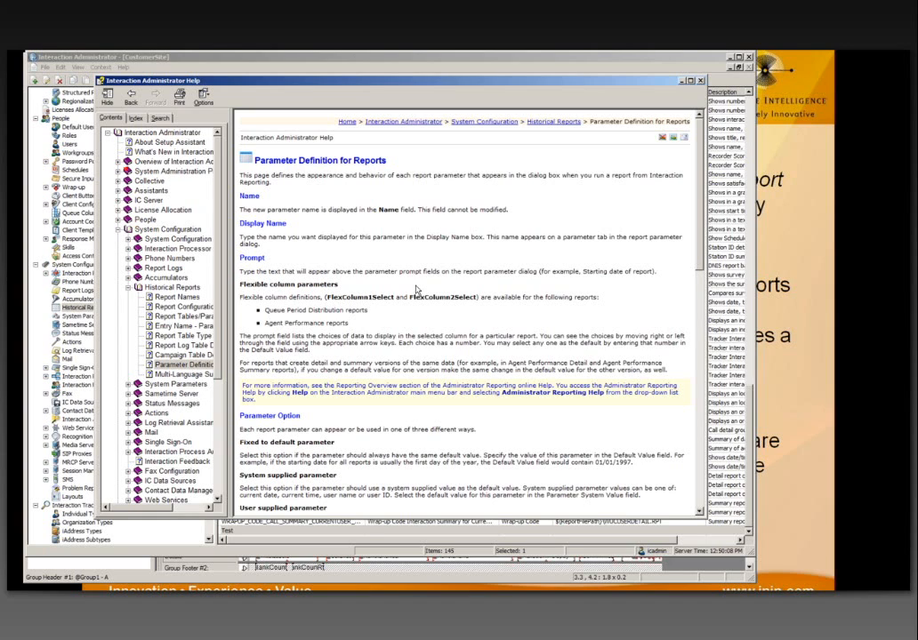
# Step: Close the Interaction Administrator Help window to return to Report Configuration
pyautogui.click(700, 81)
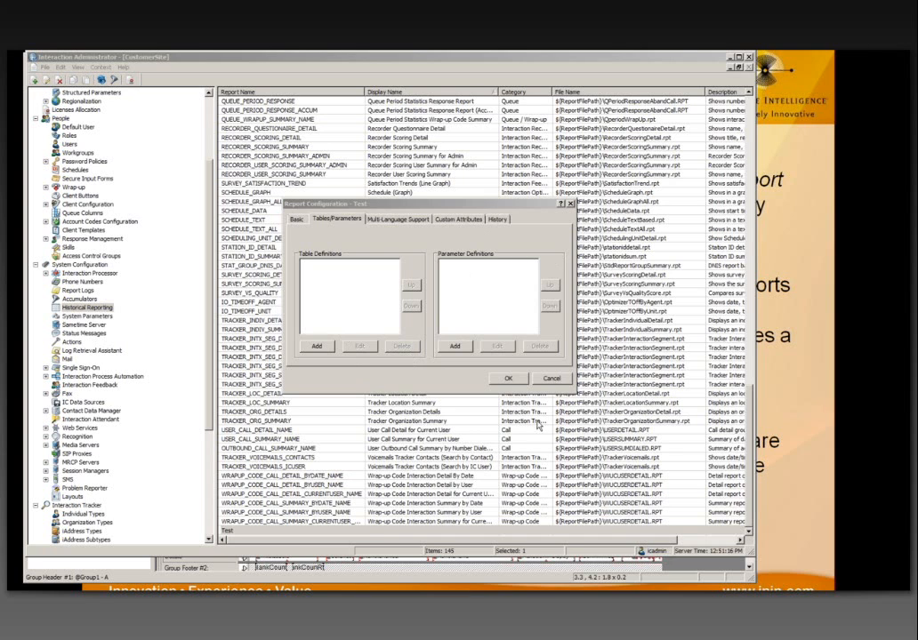
# Step: Discard the Test report configuration and filter a user's Access Control rights by 'report'
pyautogui.click(537, 381)
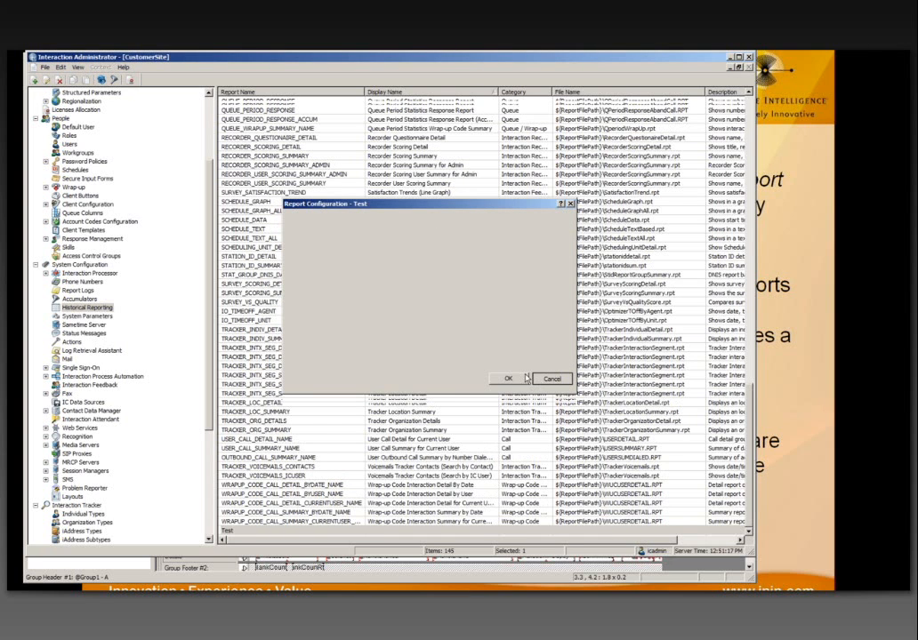
pyautogui.click(70, 144)
pyautogui.doubleClick(237, 164)
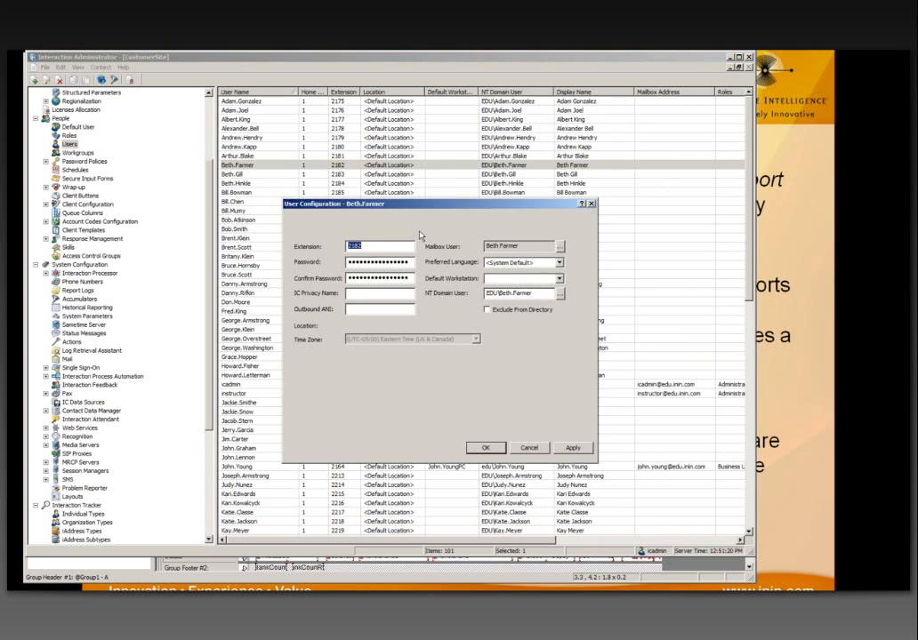
pyautogui.click(473, 219)
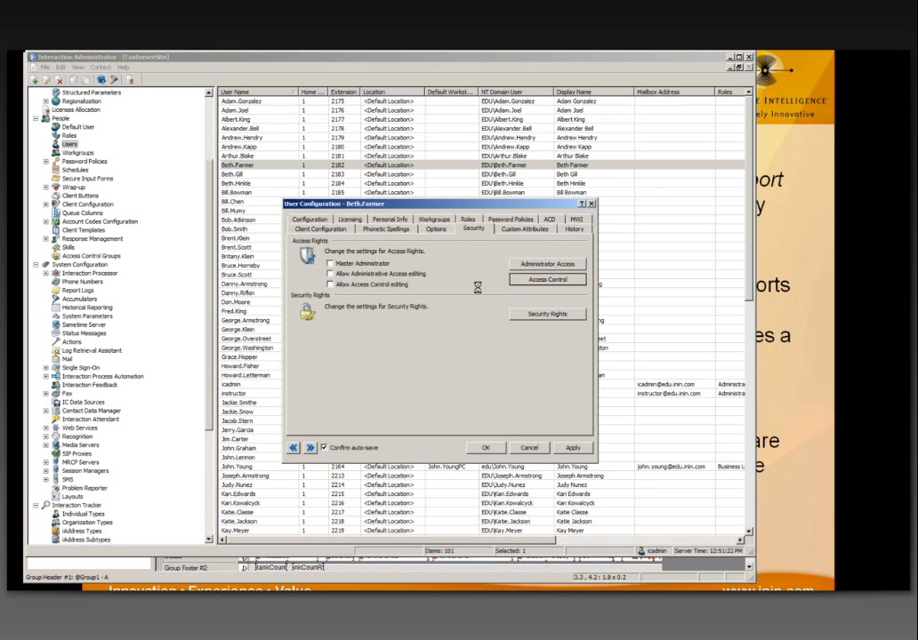
pyautogui.click(547, 279)
pyautogui.write('re')
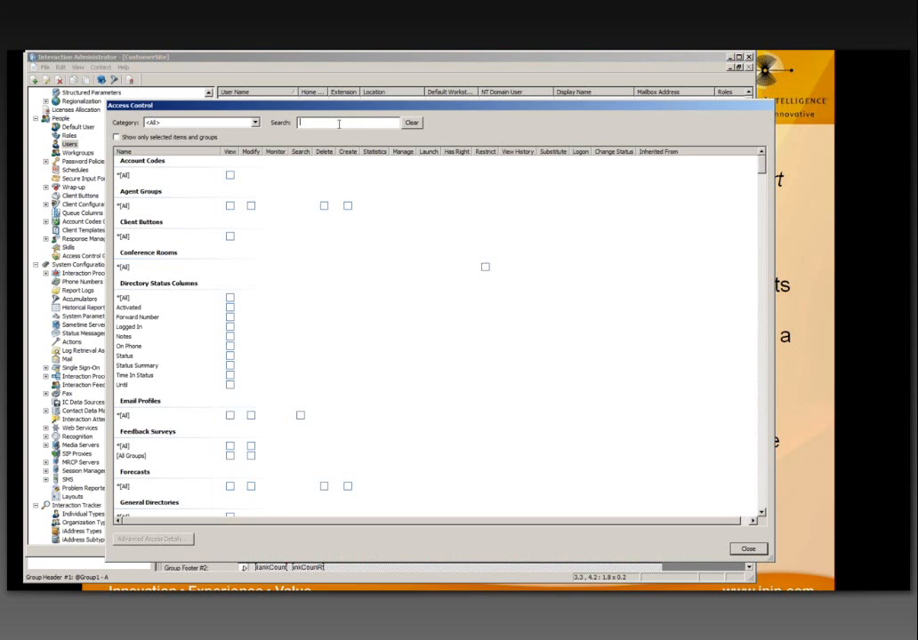
pyautogui.write('port')
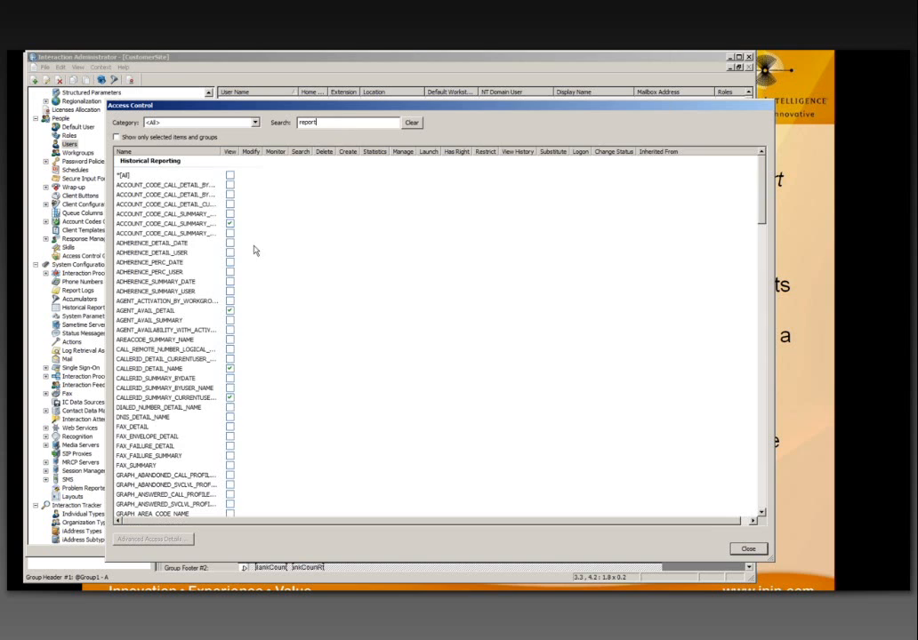
# Step: Point out the viewable reports, including CALLERID_DETAIL_NAME and AGENT_AVAIL_DETAIL, then close Access Control
pyautogui.click(155, 226)
pyautogui.scroll(-2, 187, 317)
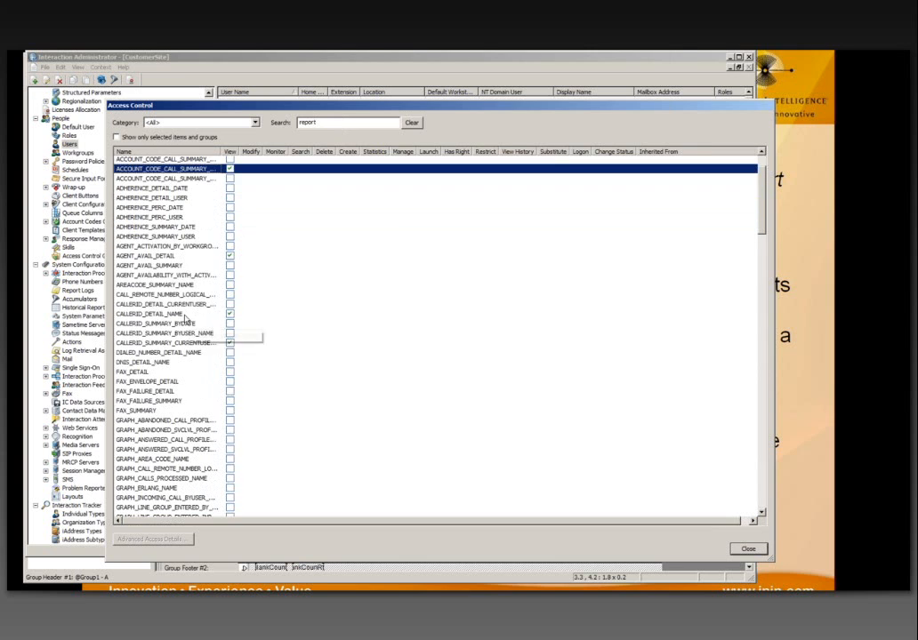
pyautogui.click(184, 314)
pyautogui.click(182, 258)
pyautogui.click(189, 343)
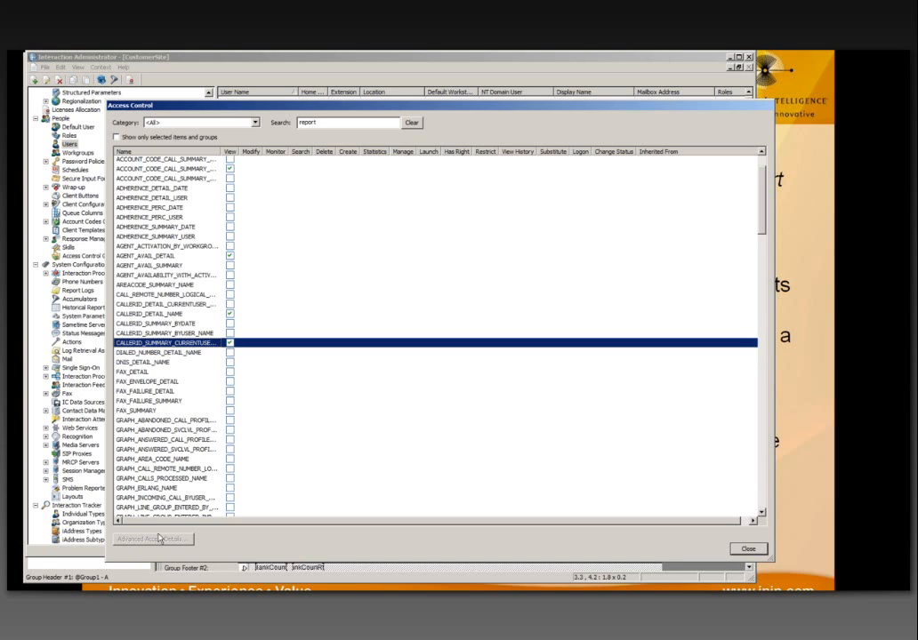
pyautogui.click(745, 550)
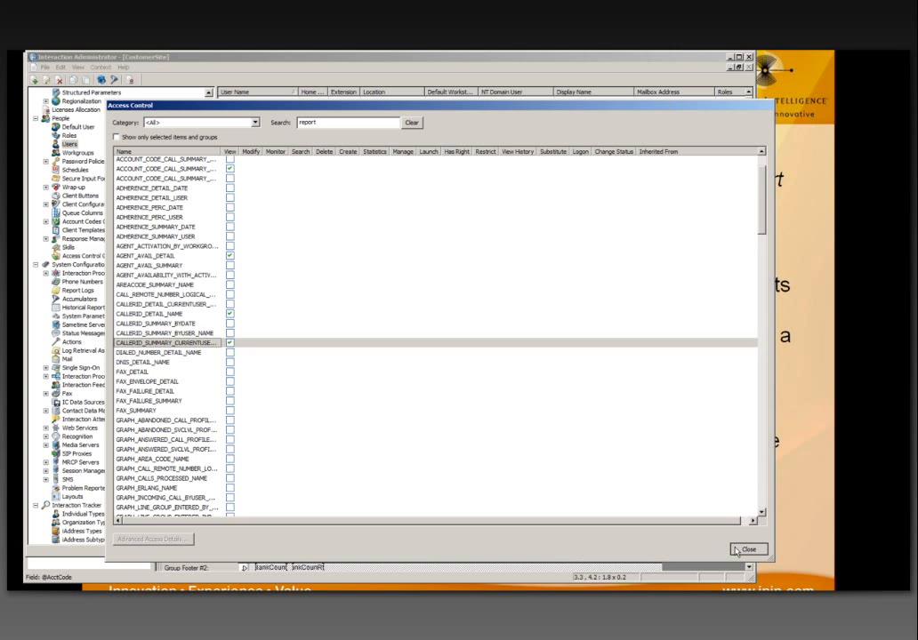
# Step: Review SUPER_CALLERID_SUMMARY_NAME and SUPER_USER_OUTBOUND_CALL_SUMMARY_NAME under Historical Reporting, then bring IC Business Manager forward
pyautogui.click(494, 445)
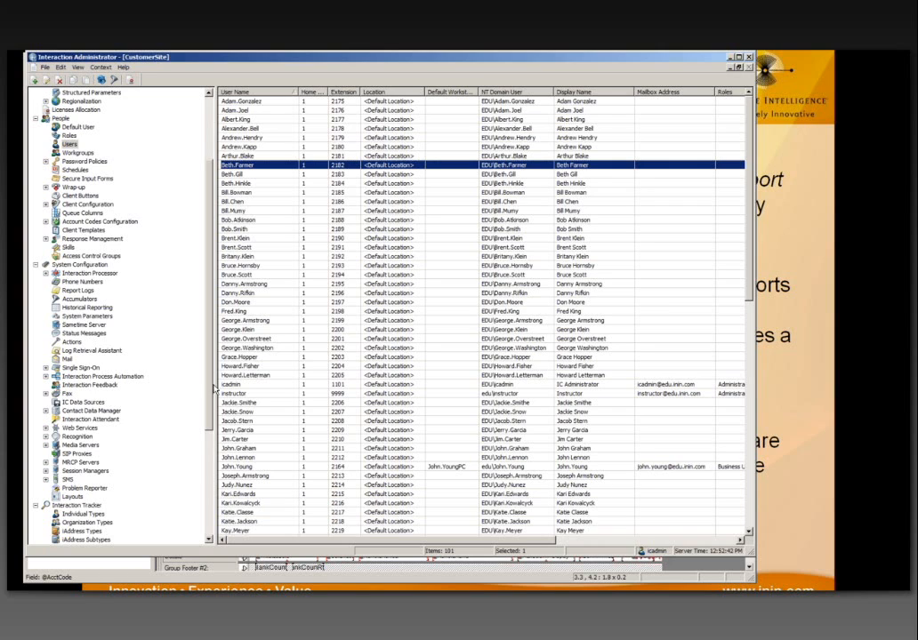
pyautogui.click(98, 308)
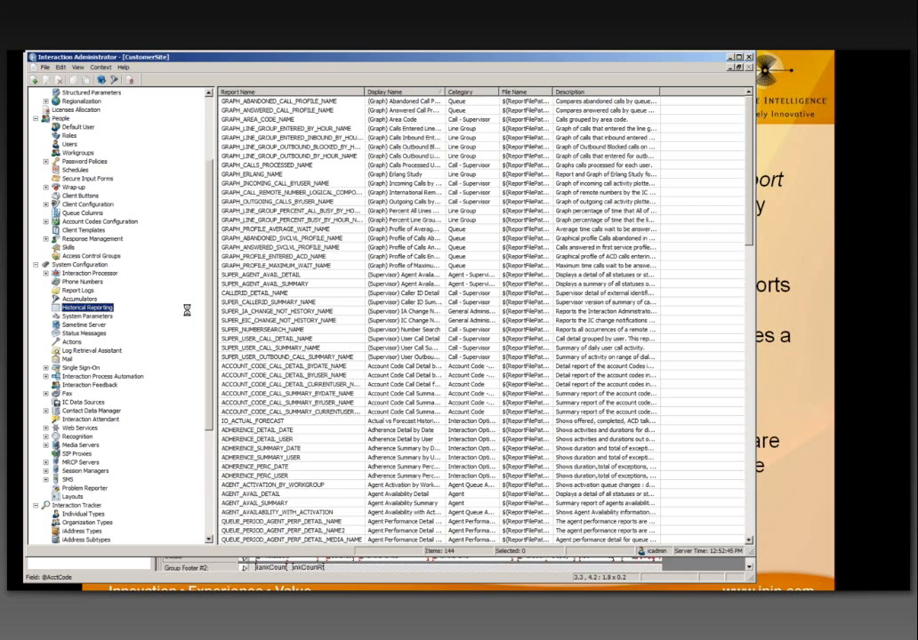
pyautogui.click(267, 303)
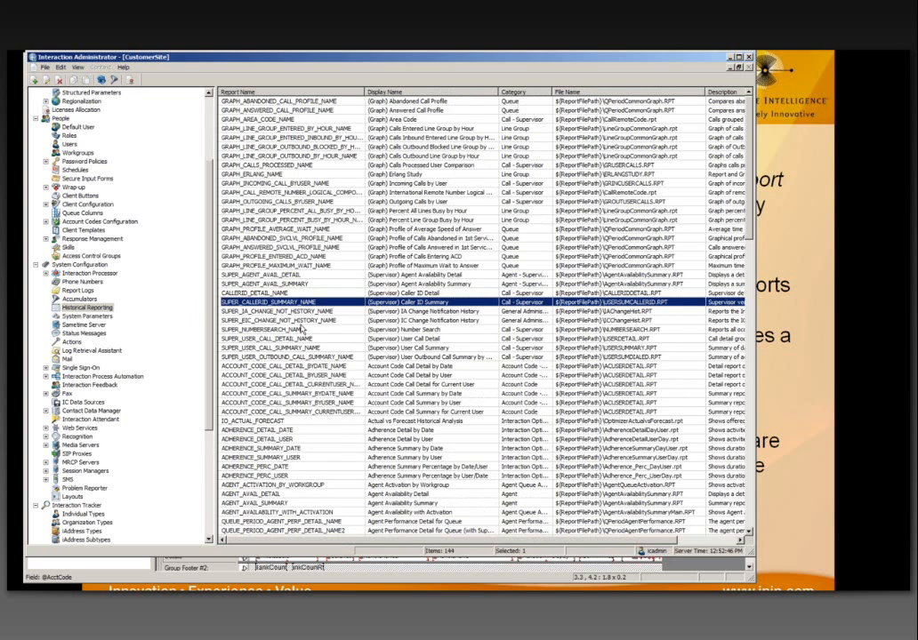
pyautogui.scroll(-4, 301, 329)
pyautogui.scroll(1, 301, 329)
pyautogui.click(300, 276)
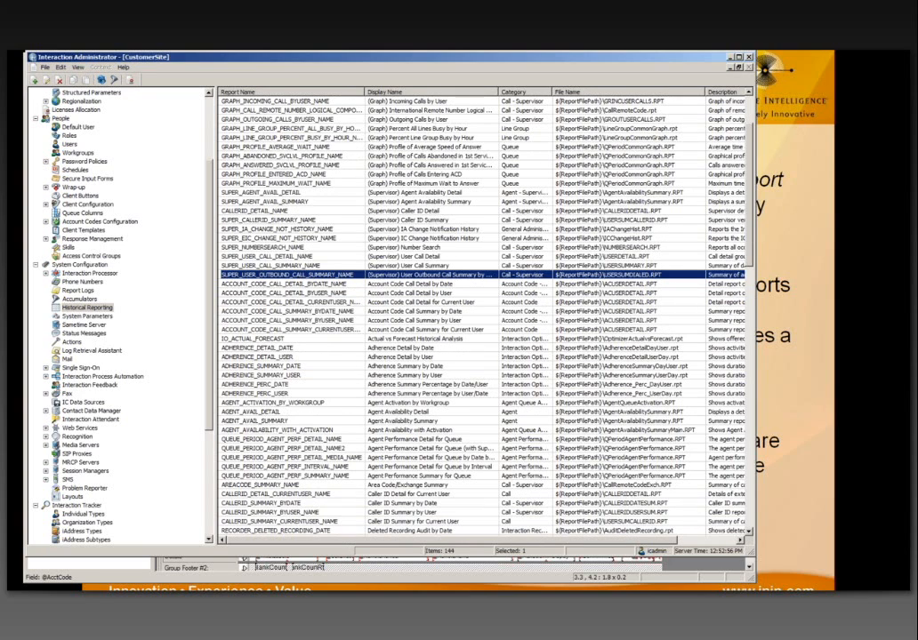
pyautogui.moveTo(76, 99); pyautogui.dragTo(382, 79)
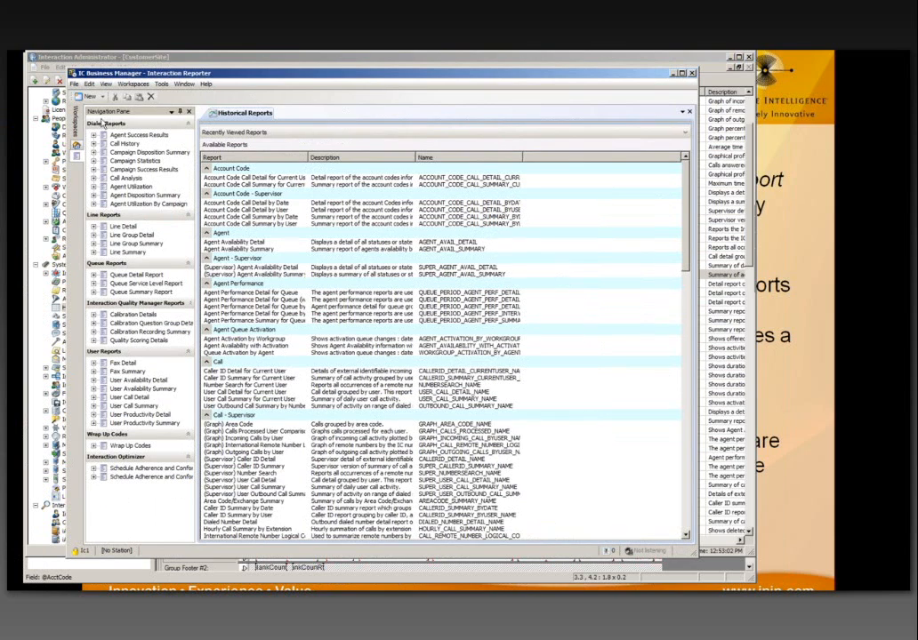
# Step: Open the Interaction Reporter workspace and select Account Code Call Detail for Current User
pyautogui.click(76, 151)
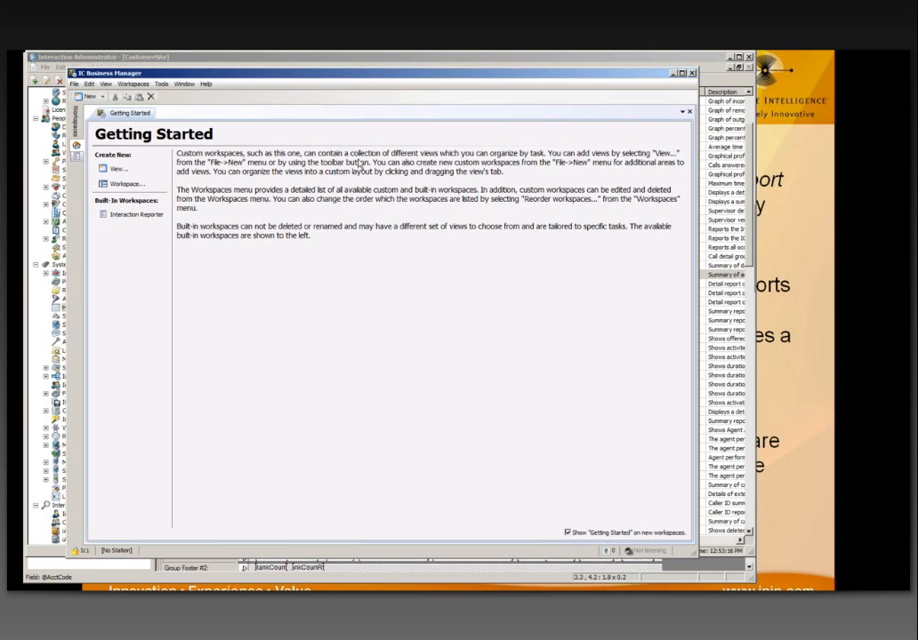
pyautogui.click(78, 157)
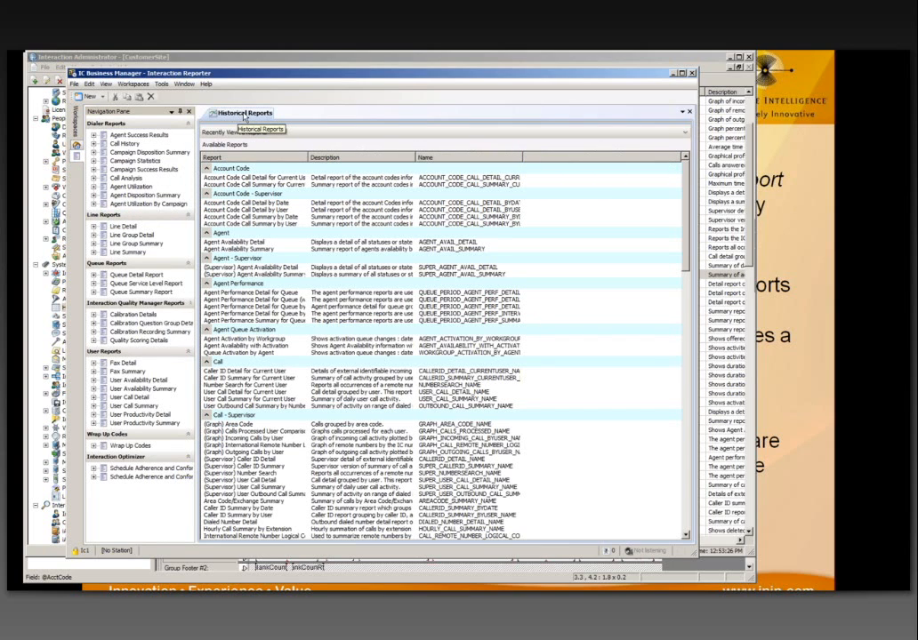
pyautogui.click(294, 179)
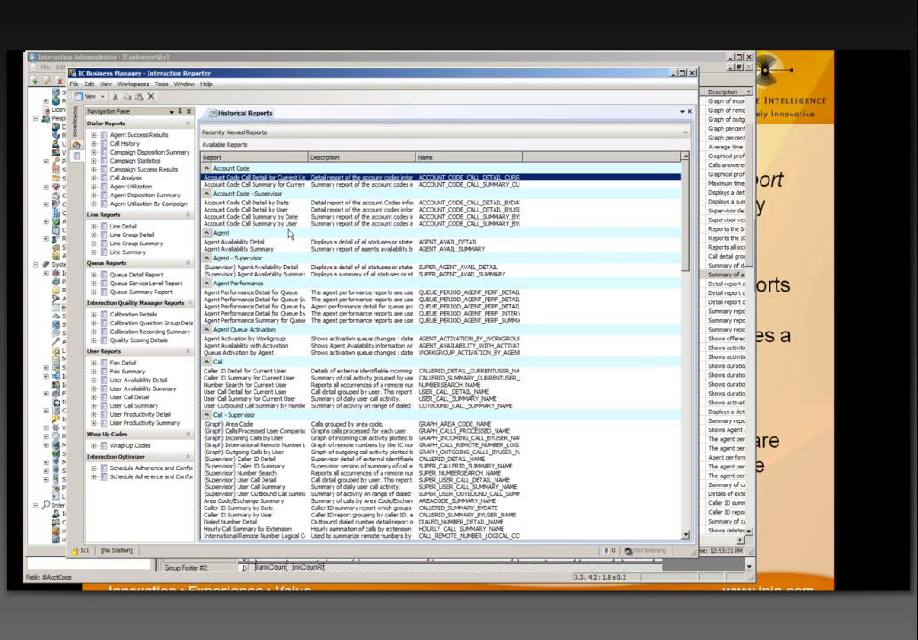
# Step: Browse the Historical Reports list and select User Call Summary for Current User
pyautogui.scroll(-4, 289, 234)
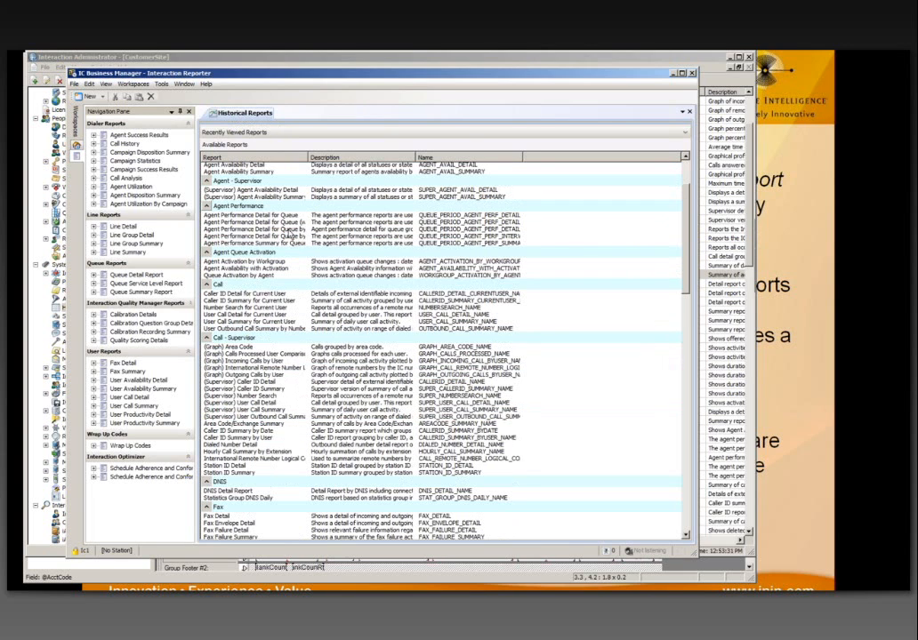
pyautogui.scroll(-7, 289, 234)
pyautogui.scroll(-15, 289, 234)
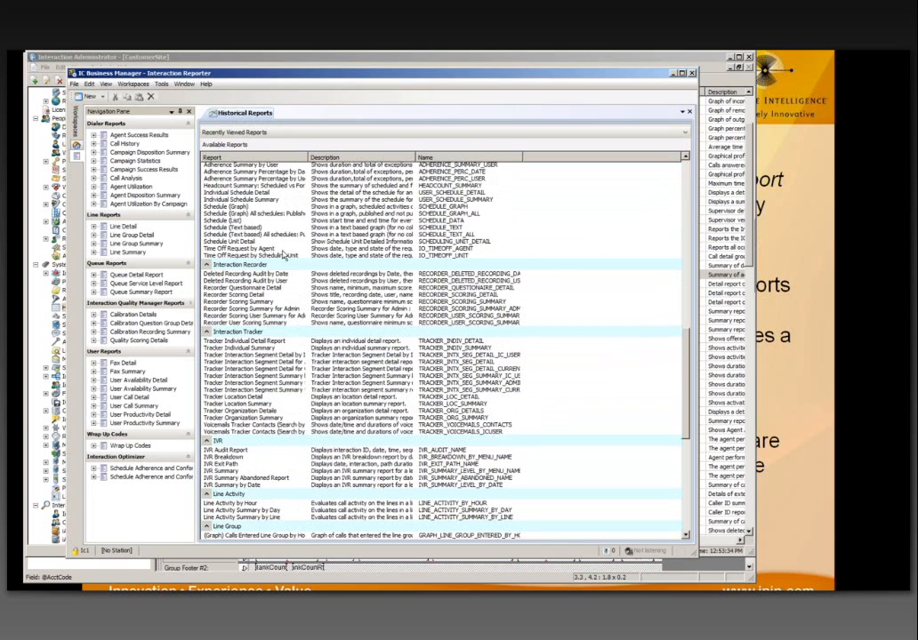
pyautogui.scroll(-6, 287, 313)
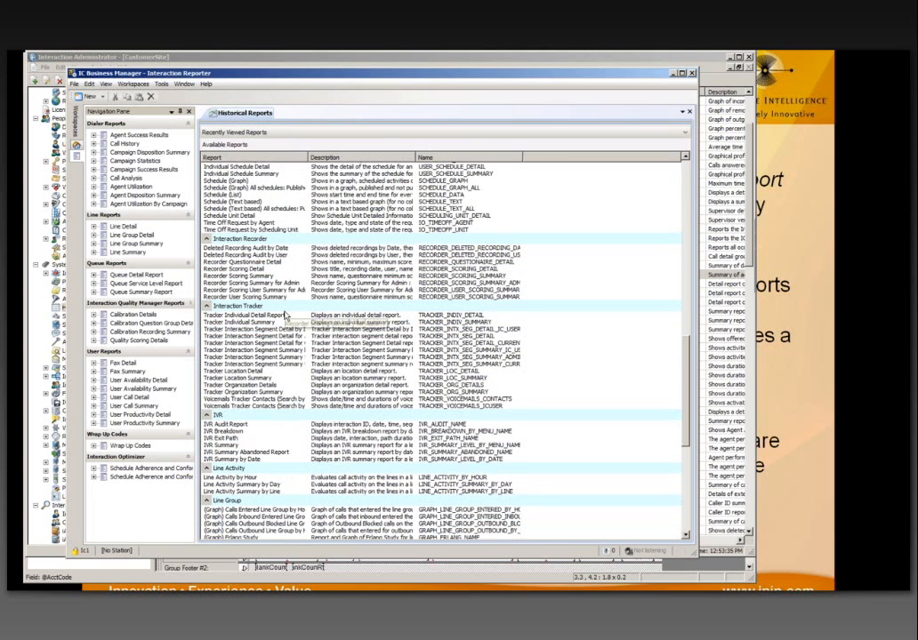
pyautogui.scroll(-9, 284, 314)
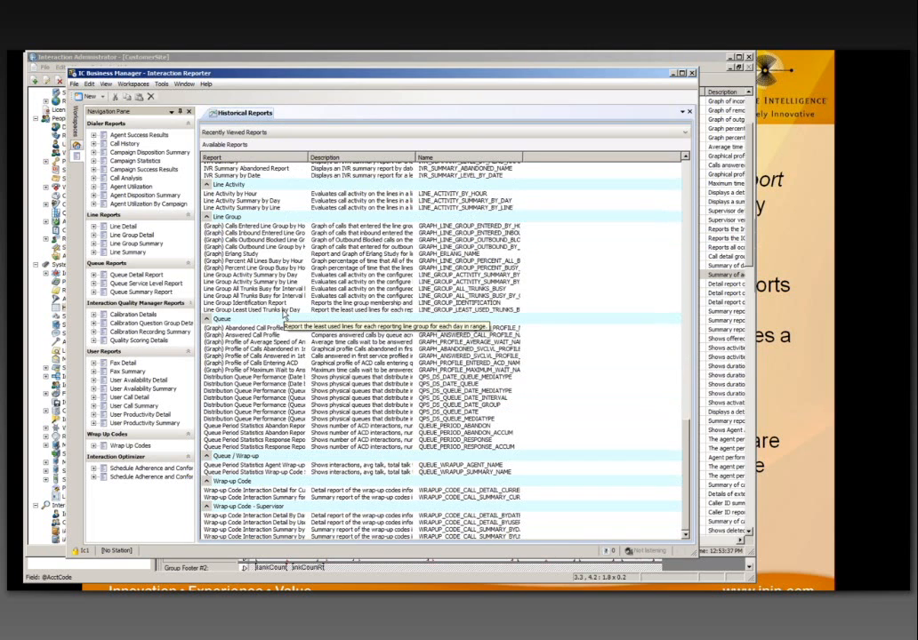
pyautogui.scroll(1, 284, 314)
pyautogui.scroll(15, 283, 314)
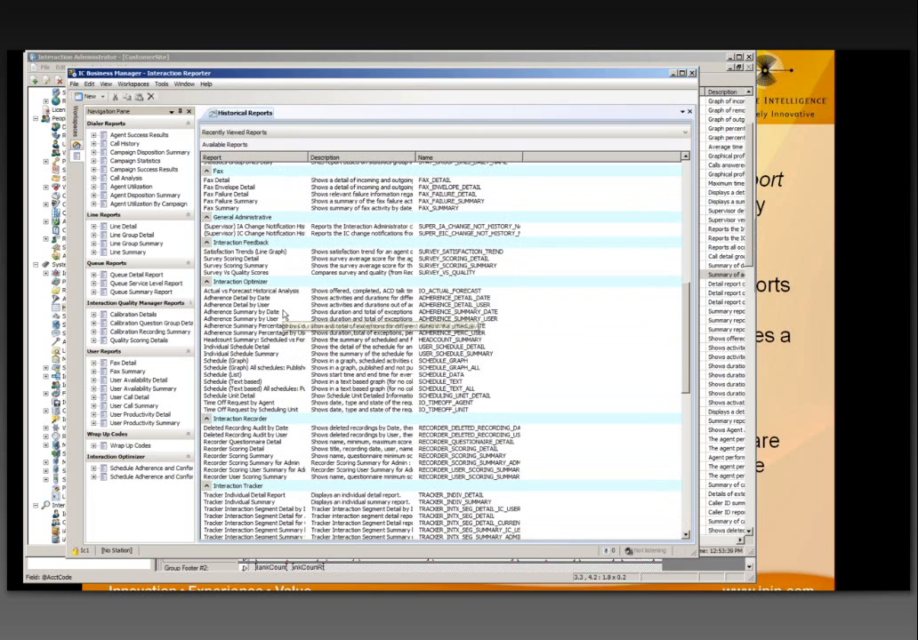
pyautogui.scroll(2, 255, 271)
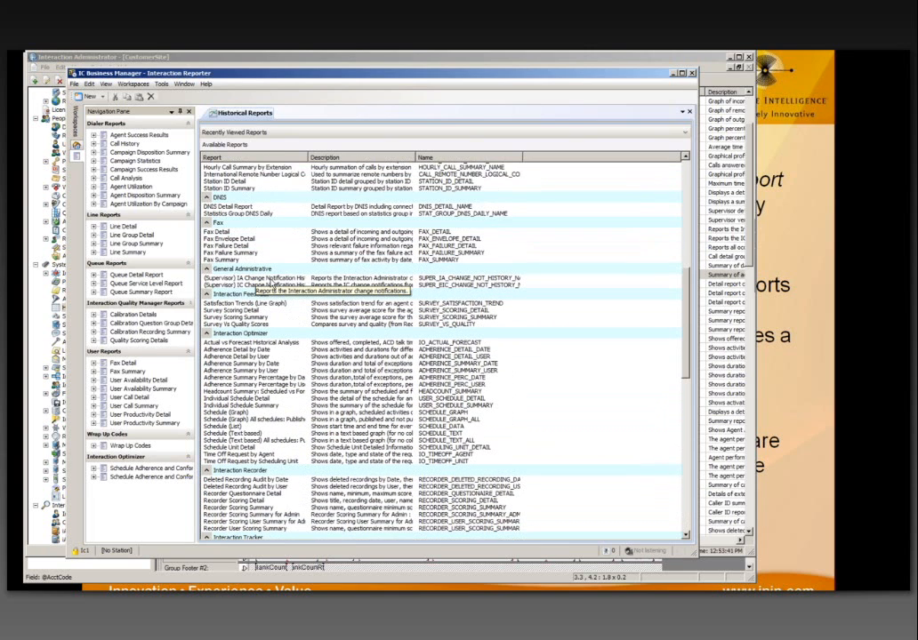
pyautogui.scroll(2, 270, 282)
pyautogui.scroll(3, 272, 284)
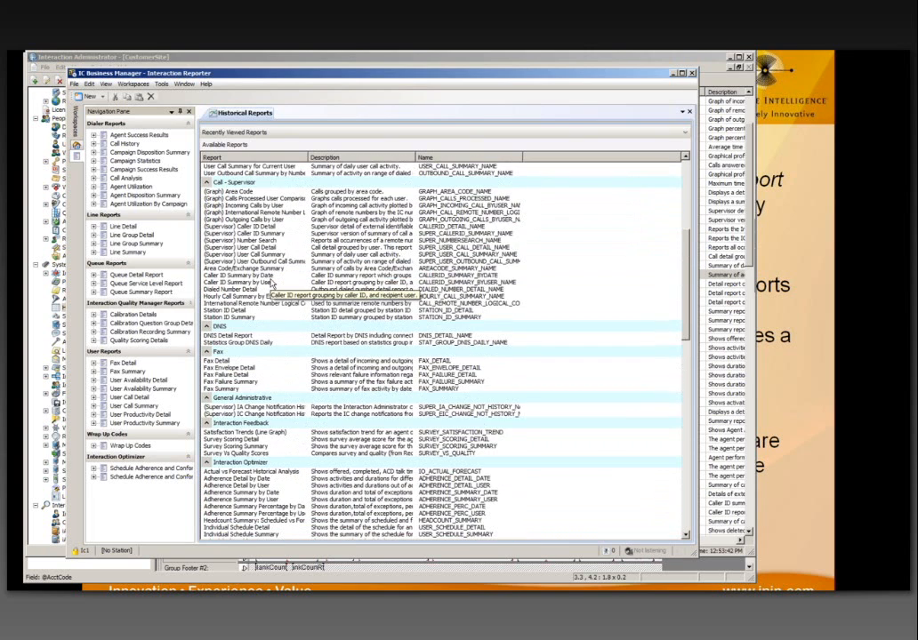
pyautogui.scroll(2, 272, 282)
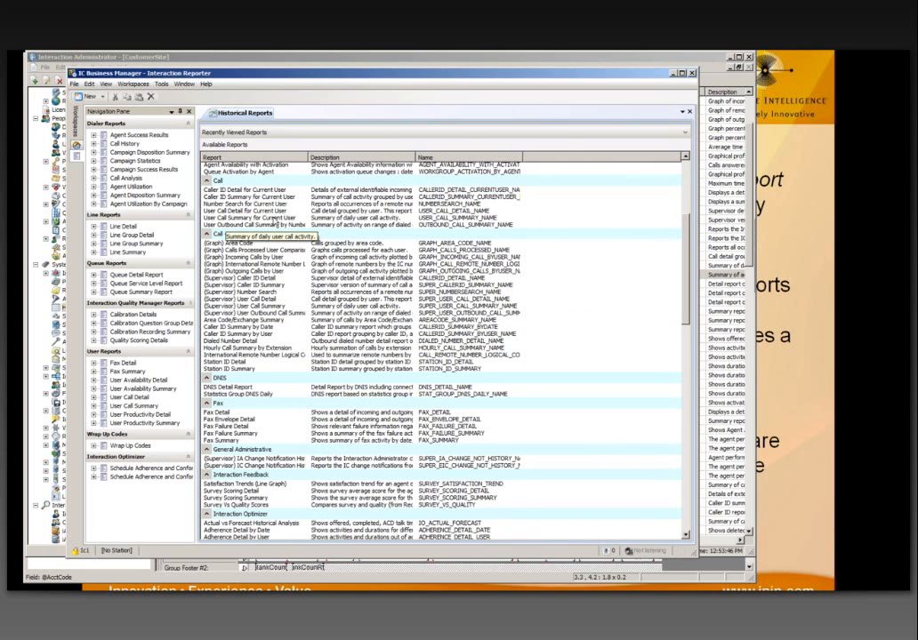
pyautogui.click(275, 219)
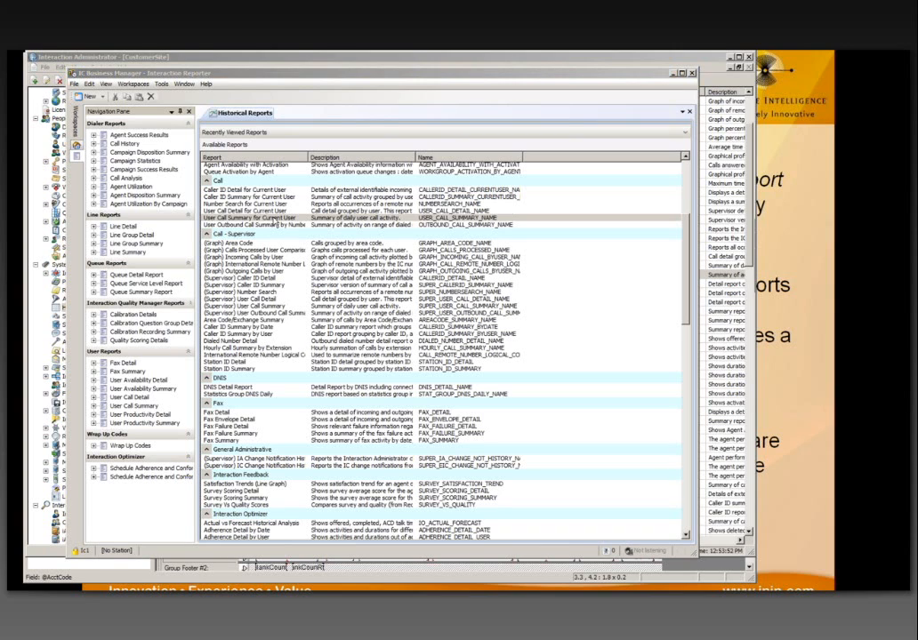
pyautogui.doubleClick(274, 220)
pyautogui.click(428, 330)
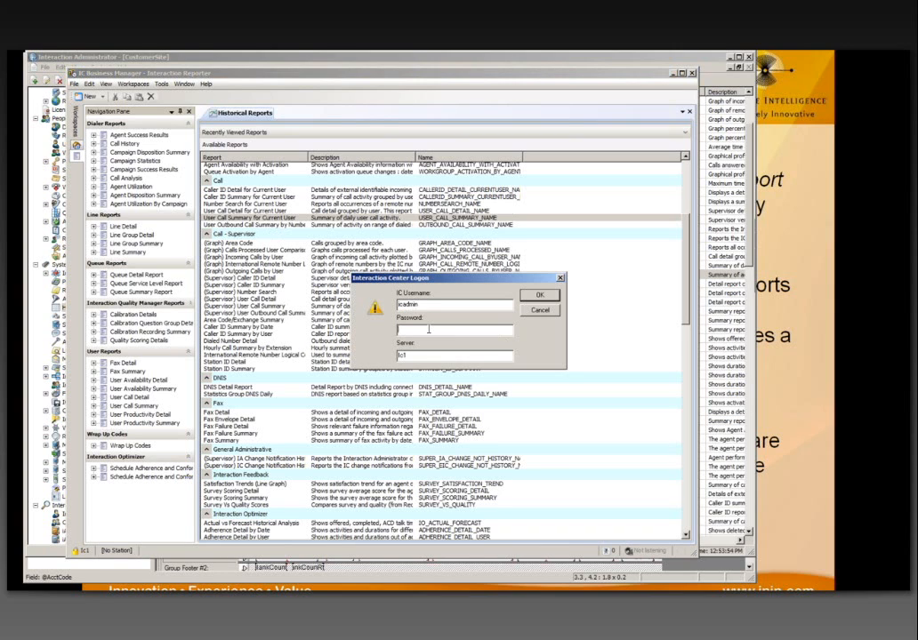
pyautogui.write('*******')
pyautogui.press('Return')
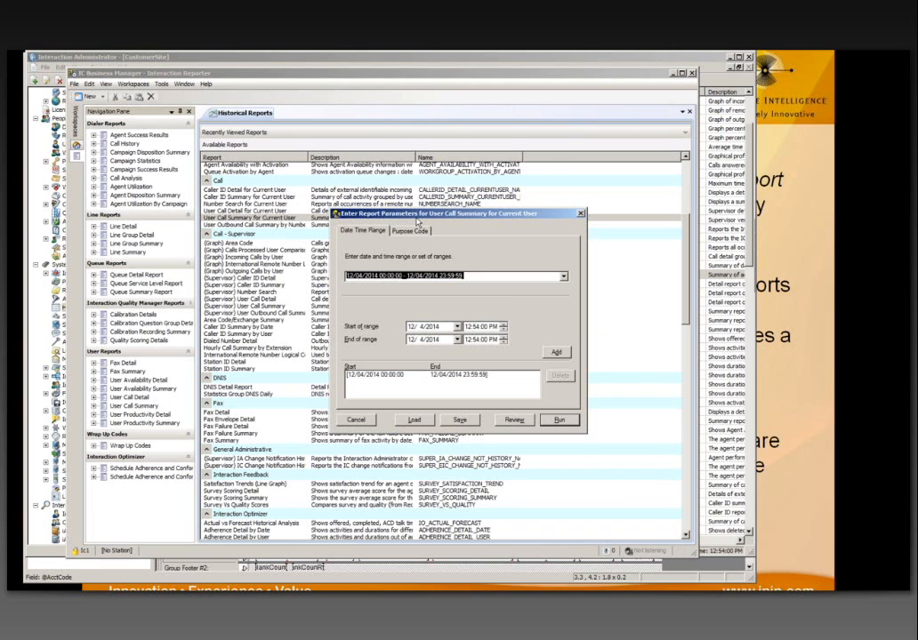
pyautogui.moveTo(414, 213); pyautogui.dragTo(327, 187)
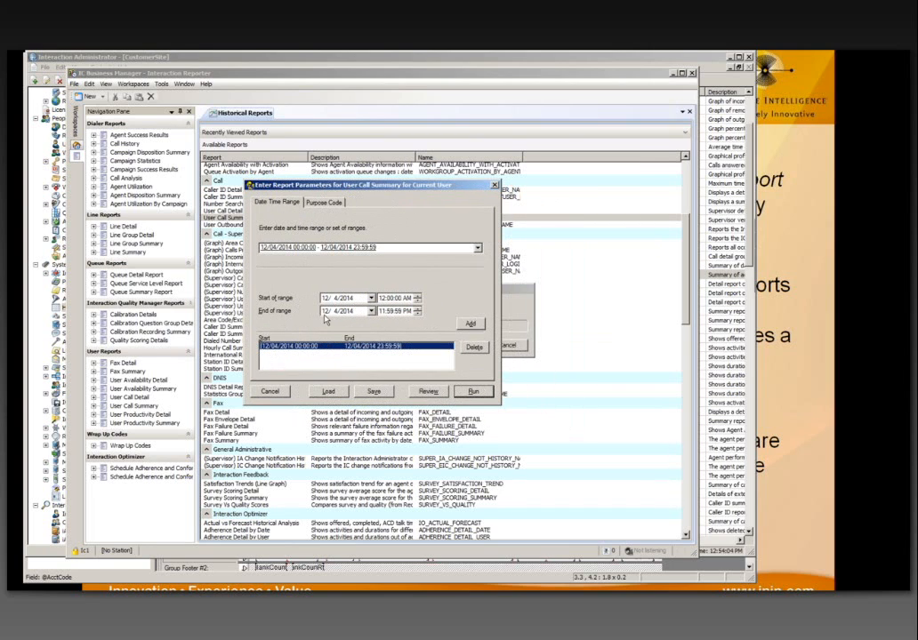
pyautogui.click(323, 202)
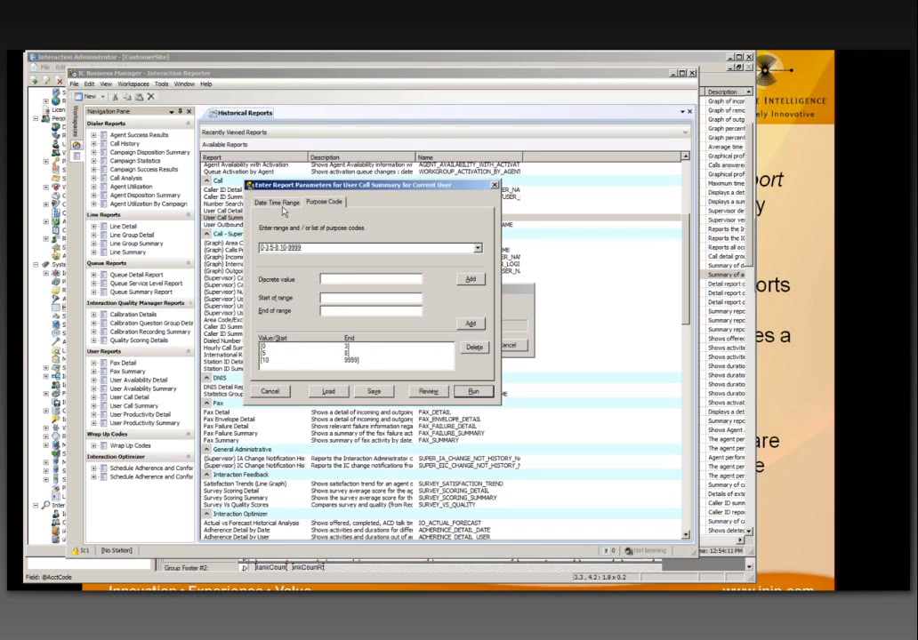
pyautogui.click(281, 207)
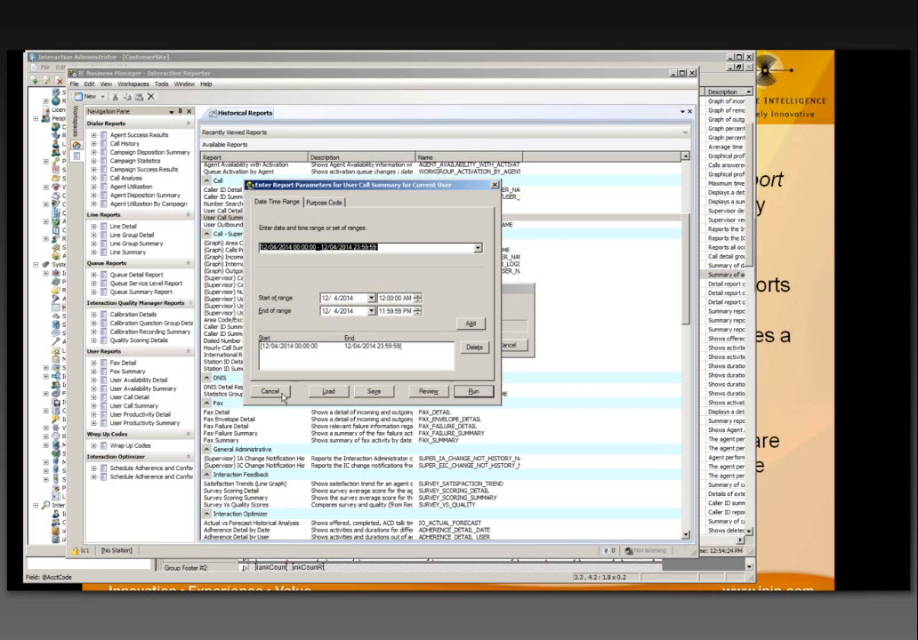
pyautogui.click(270, 391)
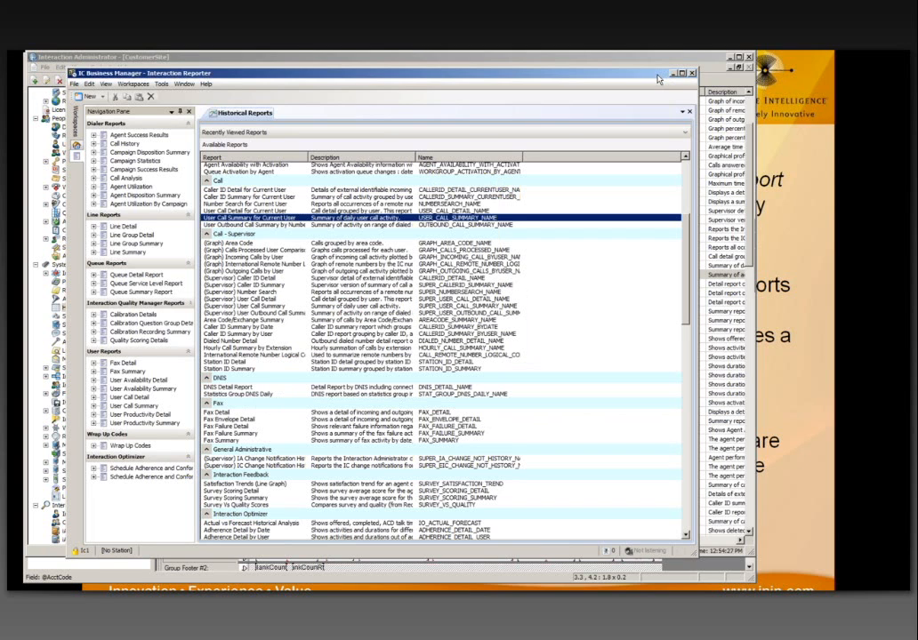
pyautogui.moveTo(658, 79); pyautogui.dragTo(648, 94)
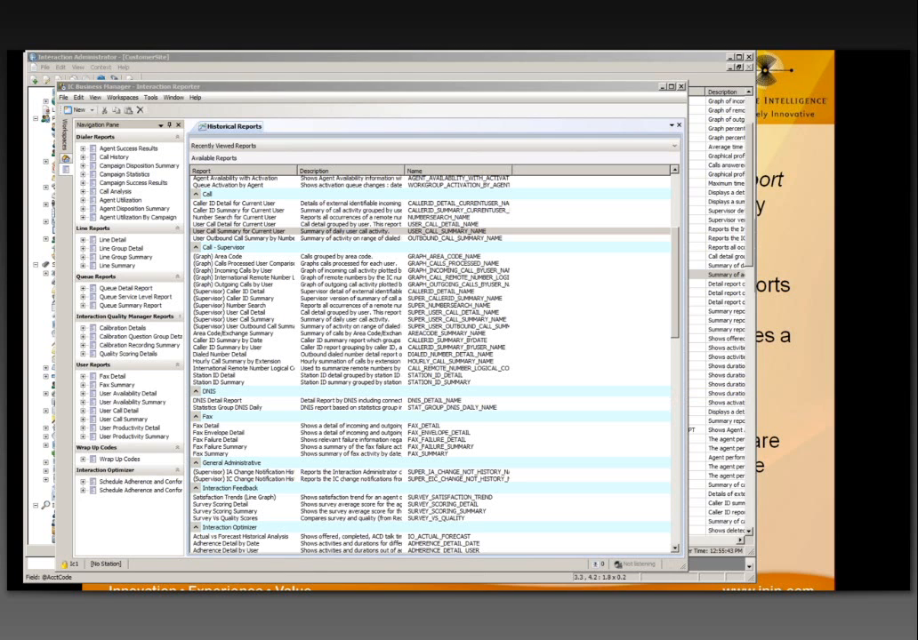
pyautogui.hotkey('alt', 'Tab')
# Step: Move Firefox aside and go to the Self Help page's team support topics
pyautogui.moveTo(193, 96); pyautogui.dragTo(411, 72)
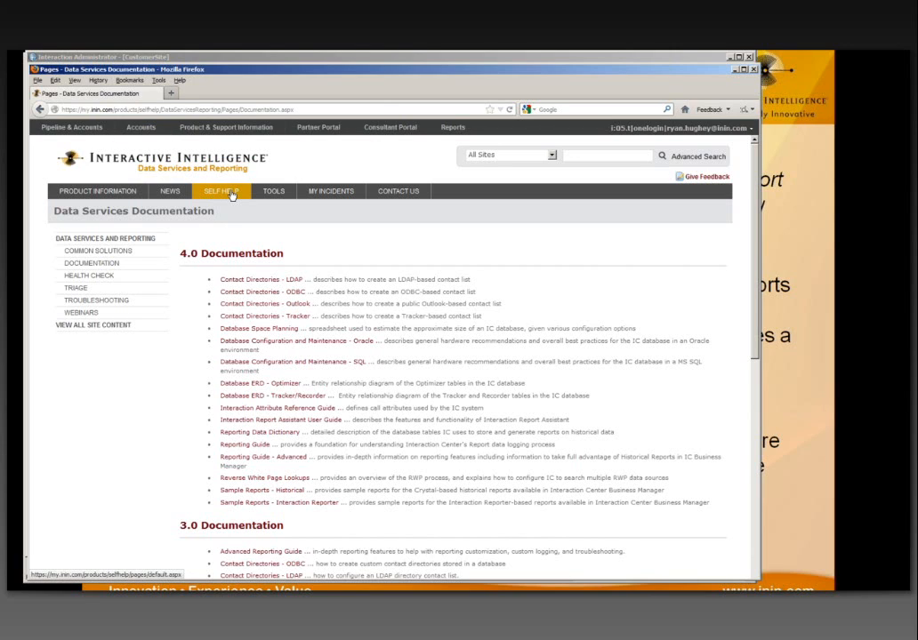
pyautogui.click(220, 195)
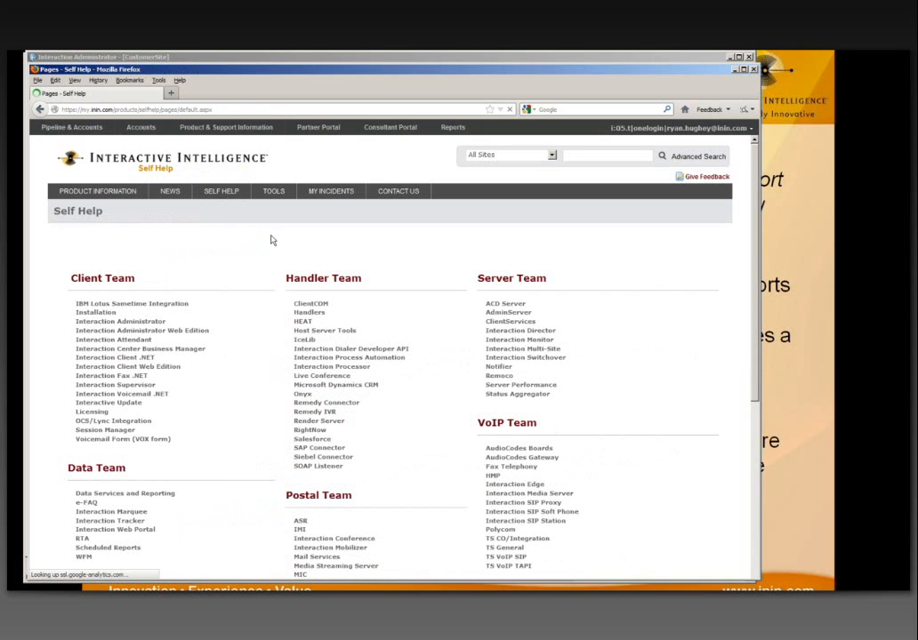
pyautogui.scroll(-2, 418, 247)
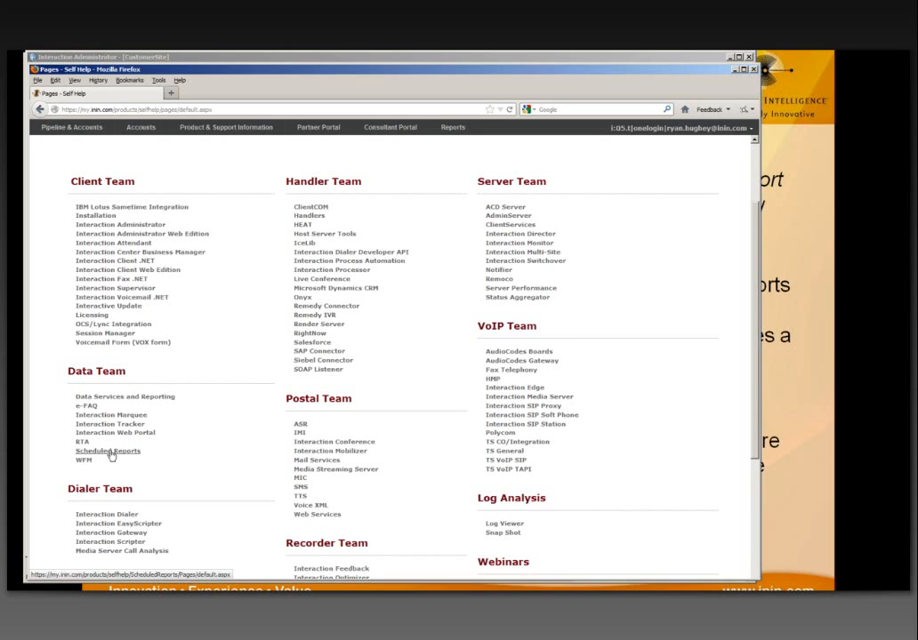
# Step: Go to Data Services and Reporting and review its 4.0 and 3.0 documentation lists
pyautogui.click(119, 400)
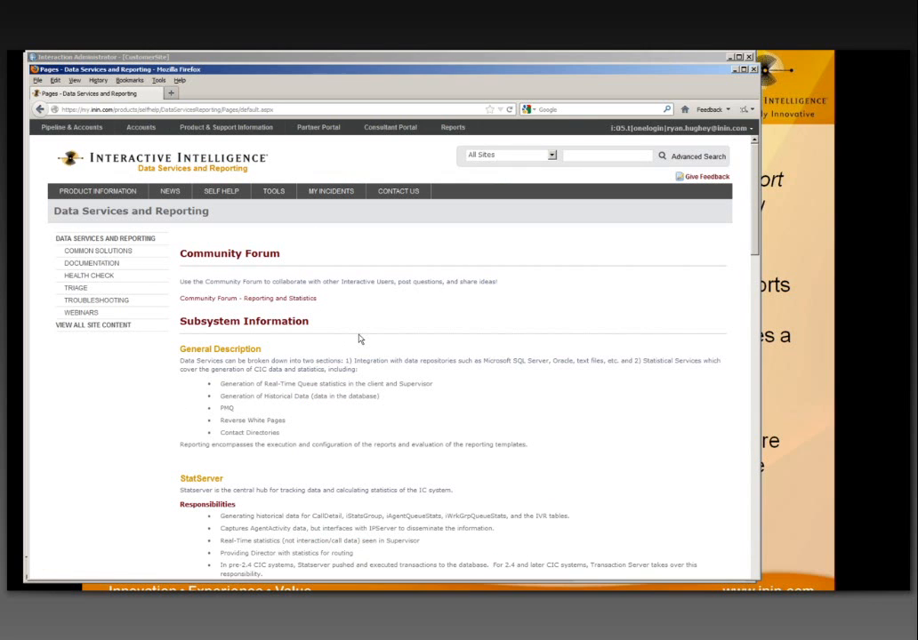
pyautogui.scroll(-3, 359, 339)
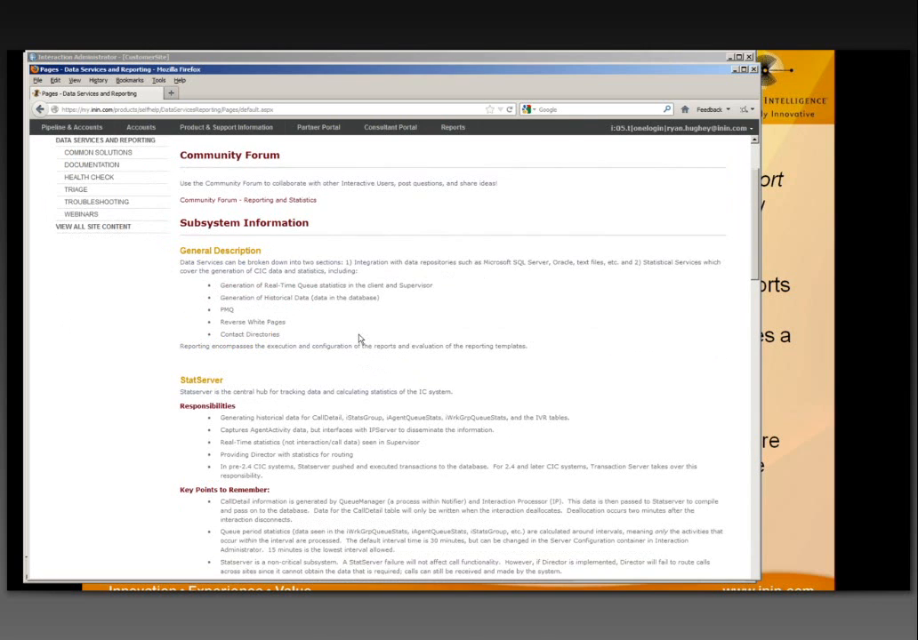
pyautogui.scroll(-5, 262, 341)
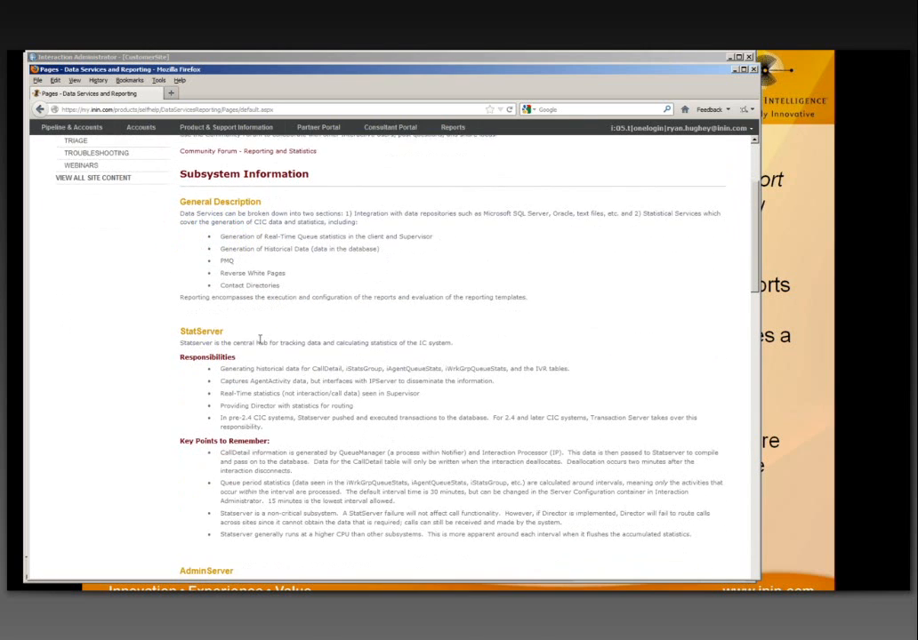
pyautogui.scroll(-2, 261, 346)
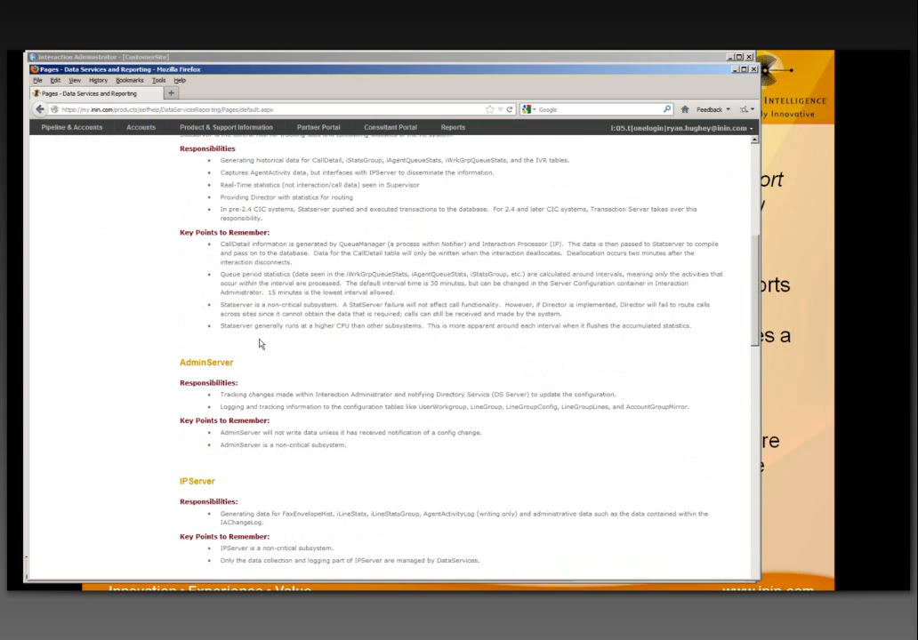
pyautogui.scroll(10, 261, 343)
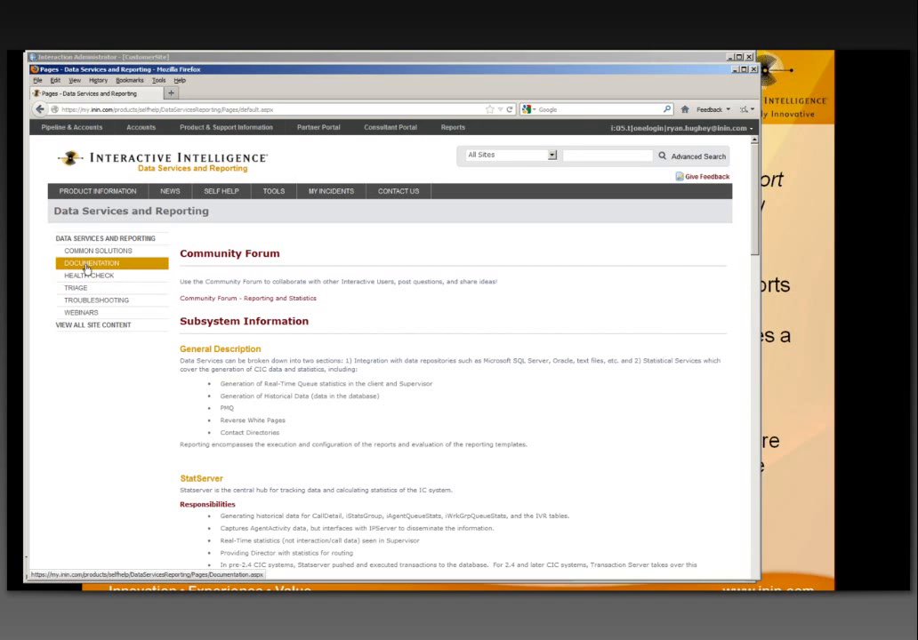
pyautogui.click(86, 269)
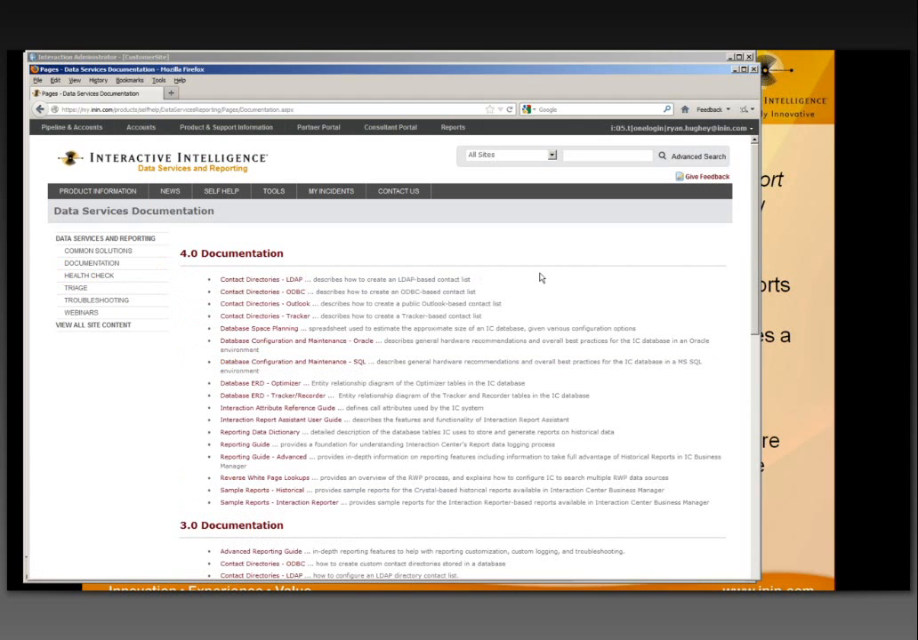
pyautogui.scroll(-1, 539, 278)
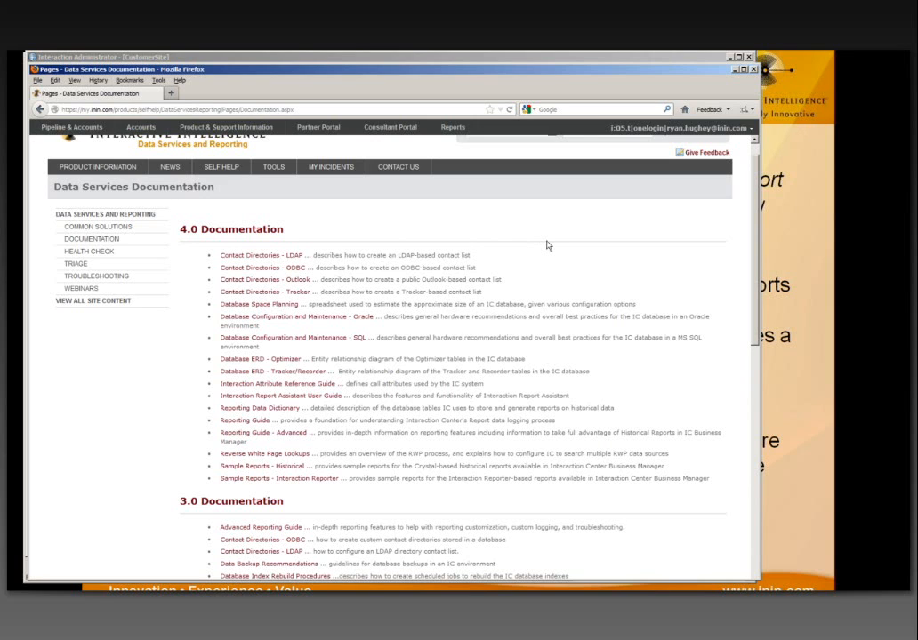
pyautogui.scroll(-1, 547, 245)
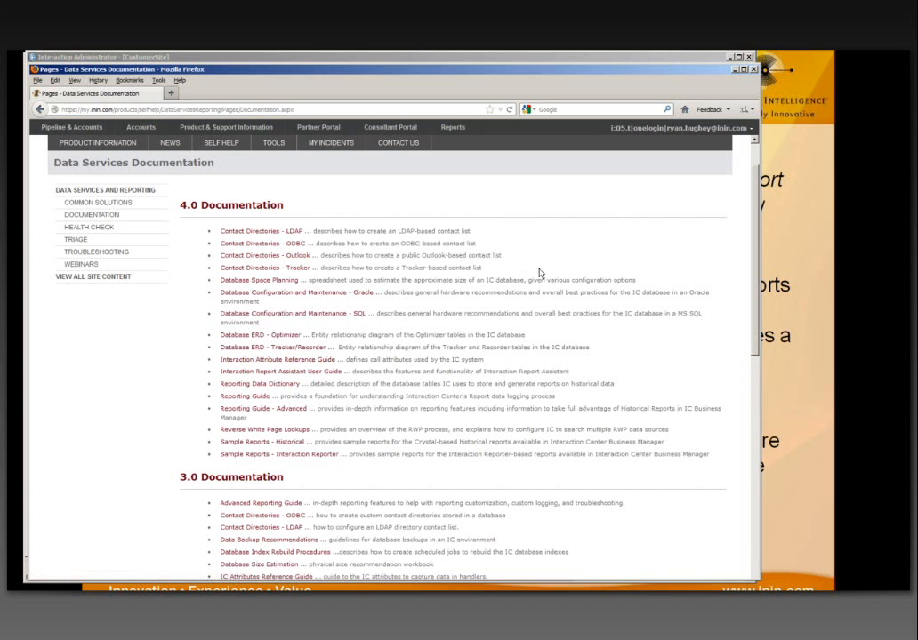
# Step: Minimize Firefox and Interaction Administrator
pyautogui.click(735, 71)
pyautogui.click(735, 69)
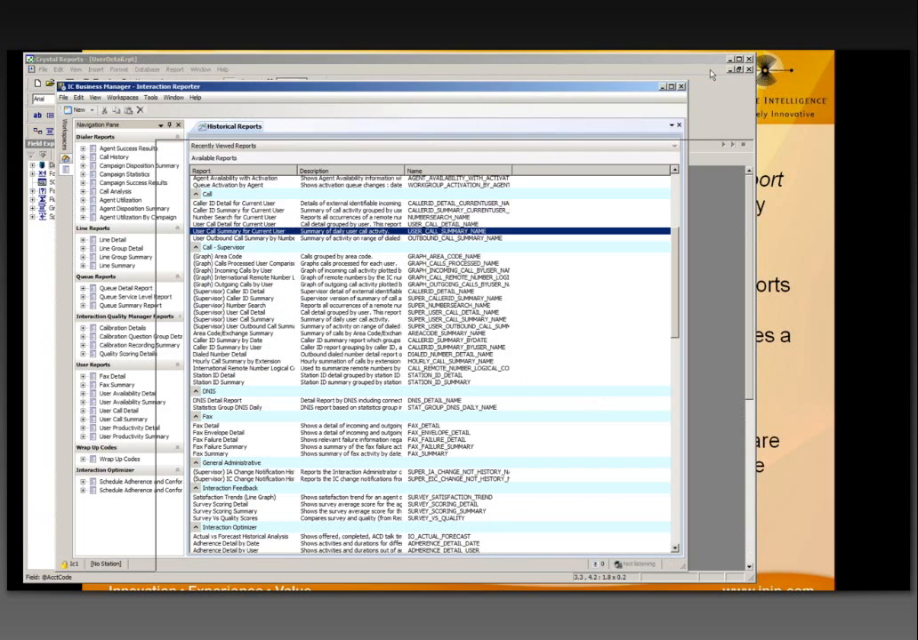
pyautogui.click(731, 59)
# Step: Minimize Crystal Reports and advance the slideshow past Merging Reports
pyautogui.click(730, 60)
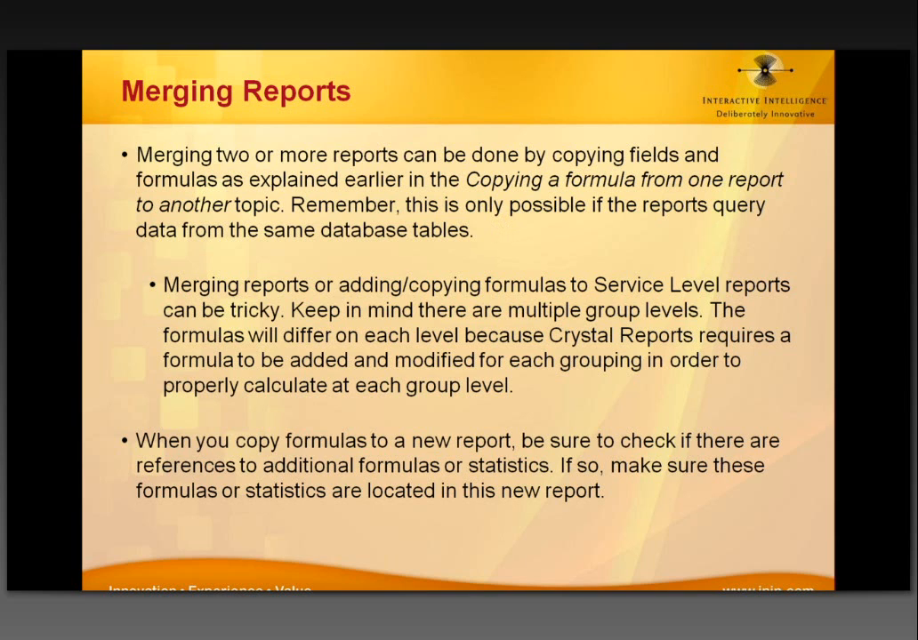
pyautogui.press('Right')
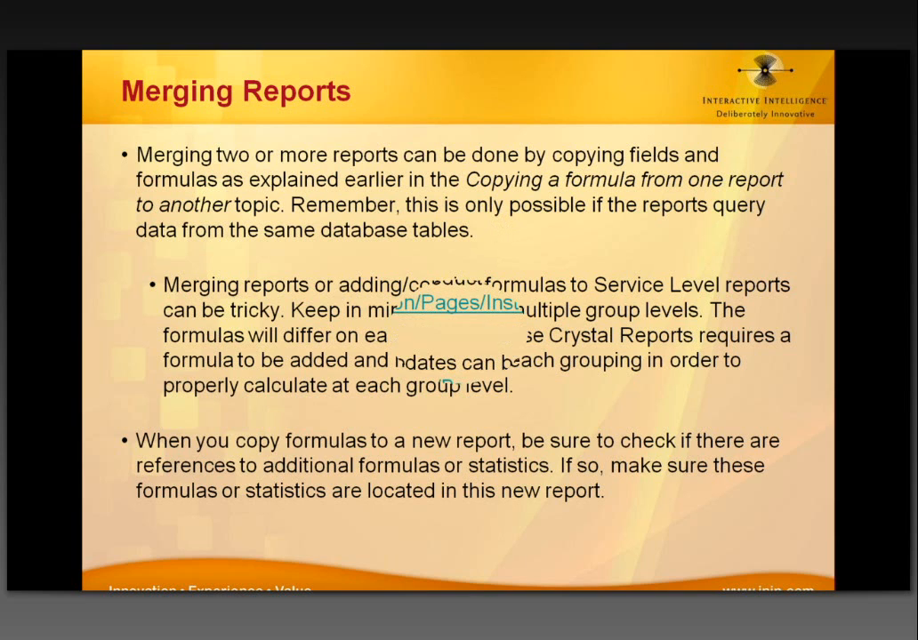